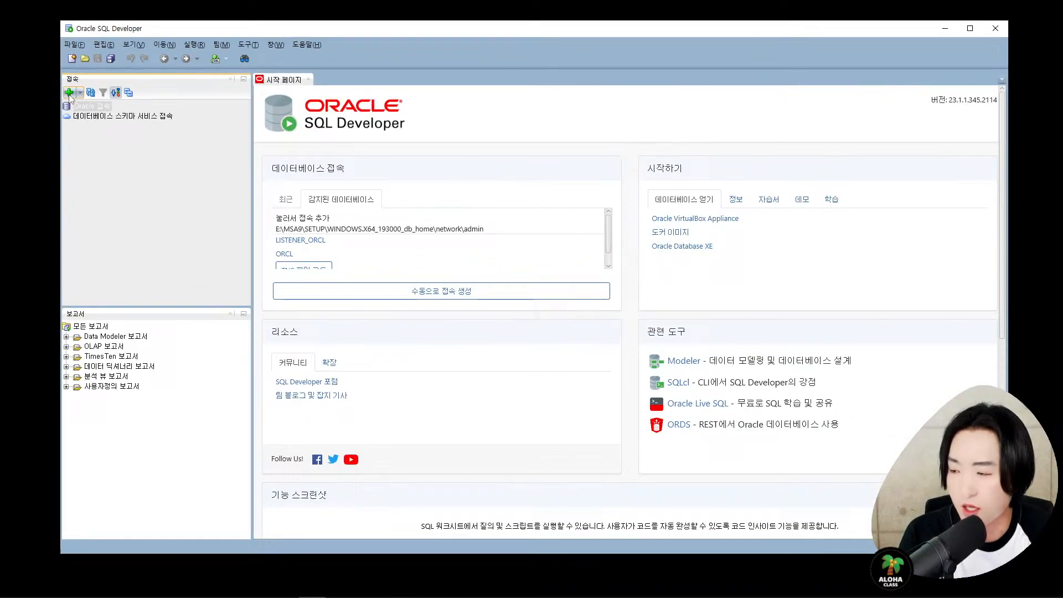
# - Close the Start Page and open a fresh New Database Connection form
pyautogui.click(69, 93)
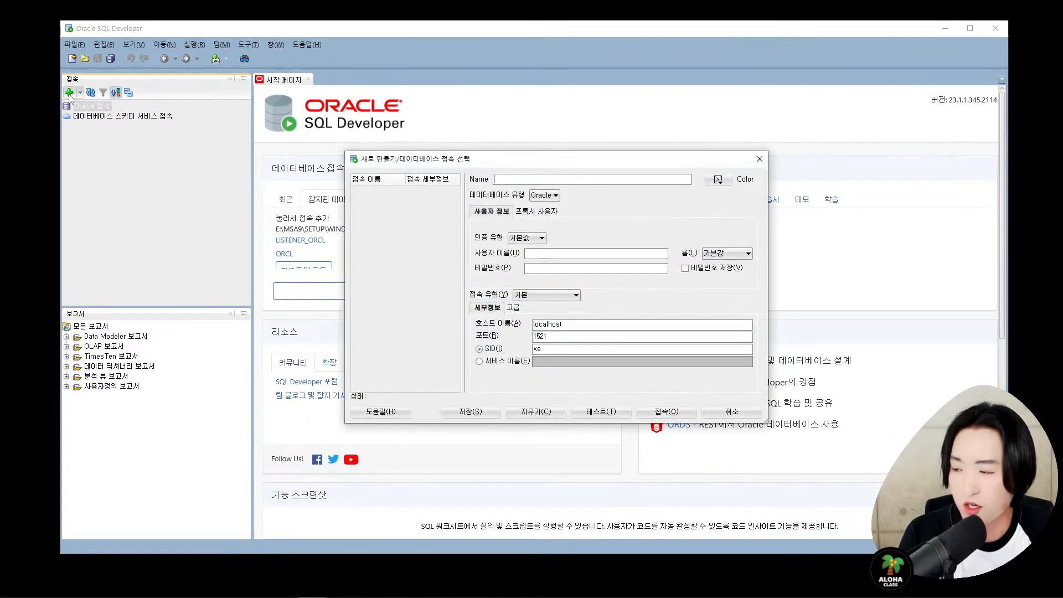
pyautogui.moveTo(499, 164); pyautogui.dragTo(495, 138)
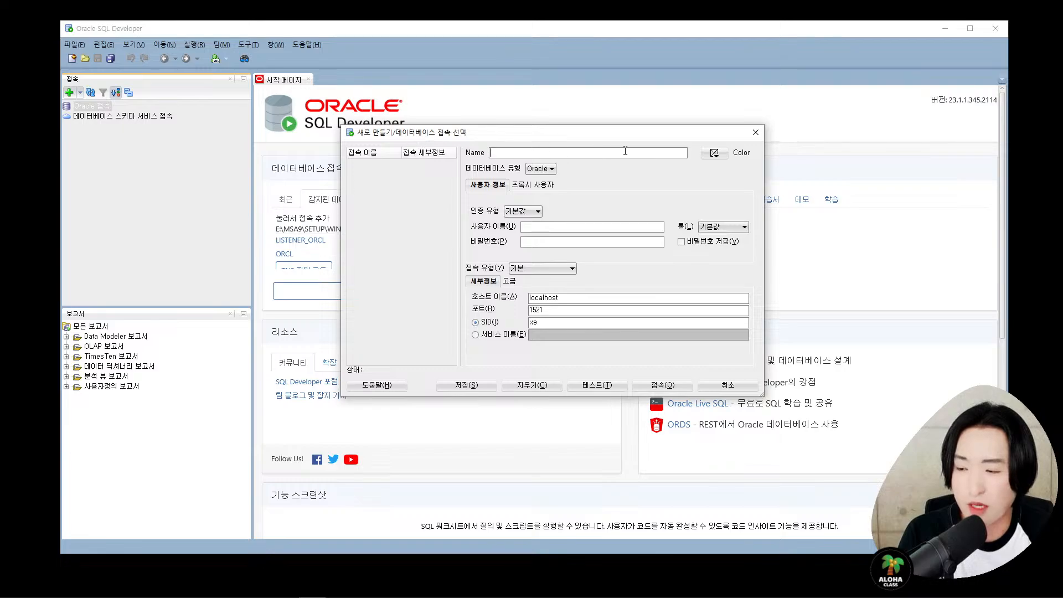
pyautogui.click(756, 137)
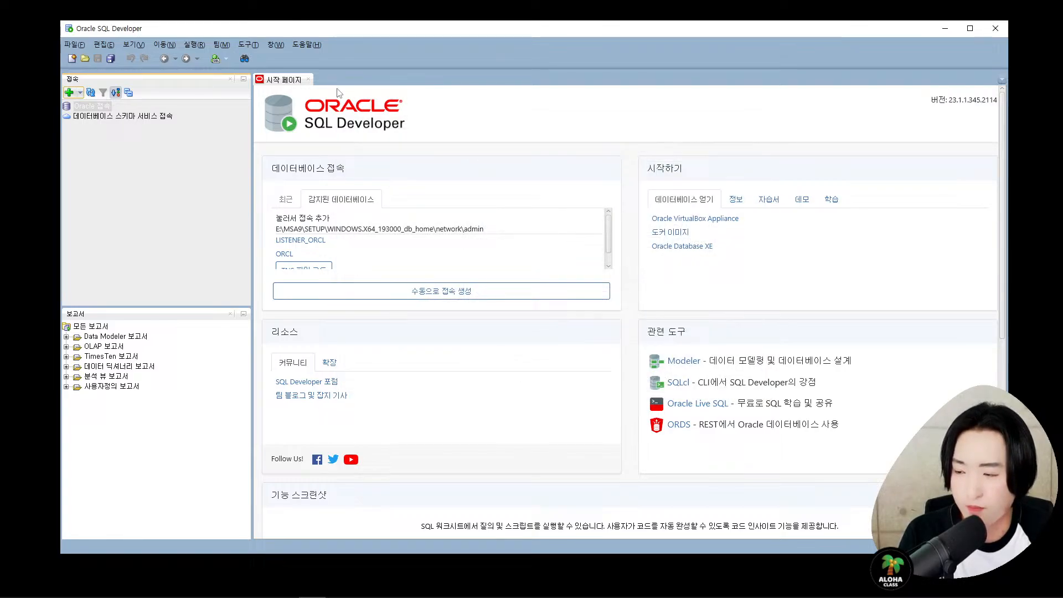
pyautogui.click(308, 79)
pyautogui.click(69, 92)
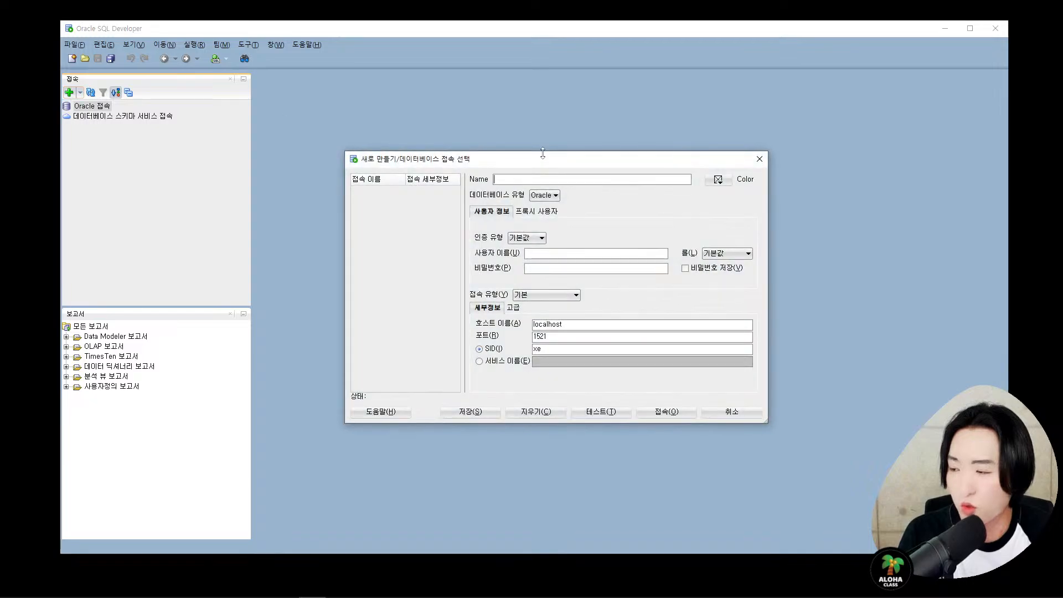
pyautogui.moveTo(543, 156); pyautogui.dragTo(514, 99)
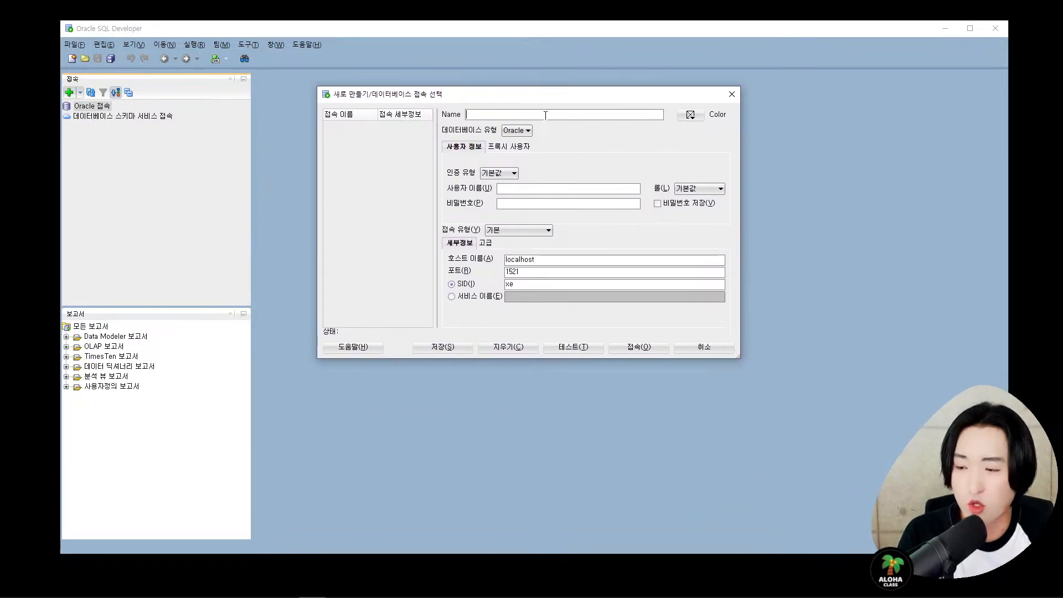
# - Name the connection 'system' with user system, enter the password, and enable Save Password
pyautogui.write('system')
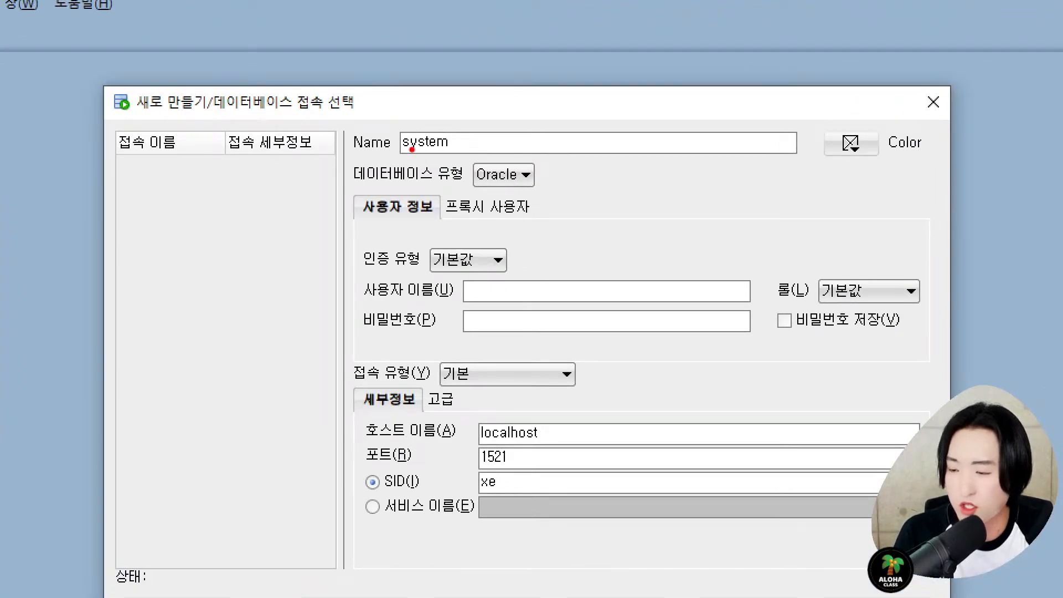
pyautogui.moveTo(346, 115)
pyautogui.mouseDown()
pyautogui.moveTo(516, 157)
pyautogui.moveTo(521, 168)
pyautogui.mouseUp()
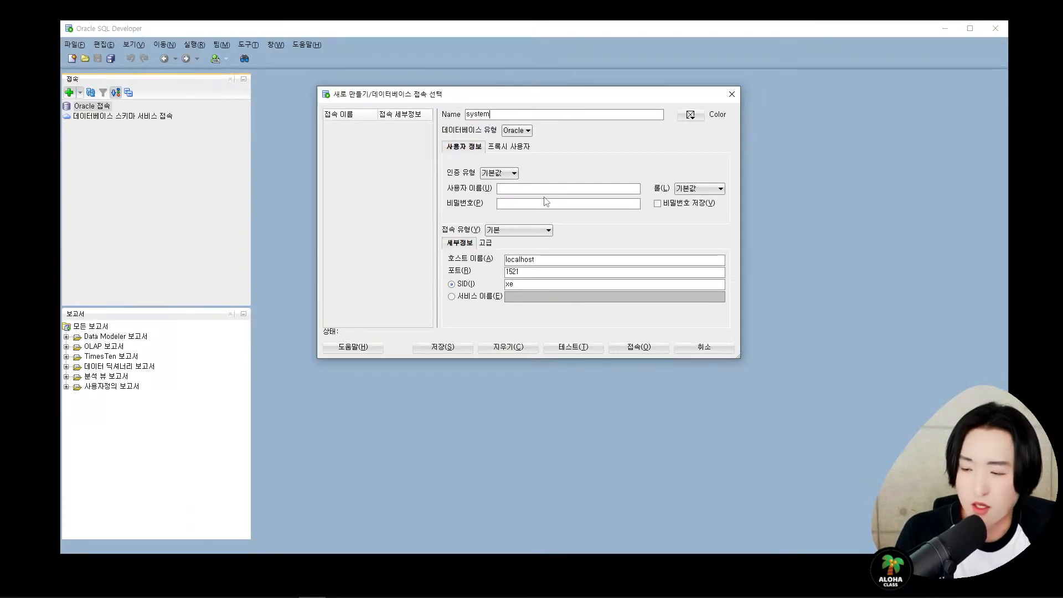
pyautogui.click(578, 288)
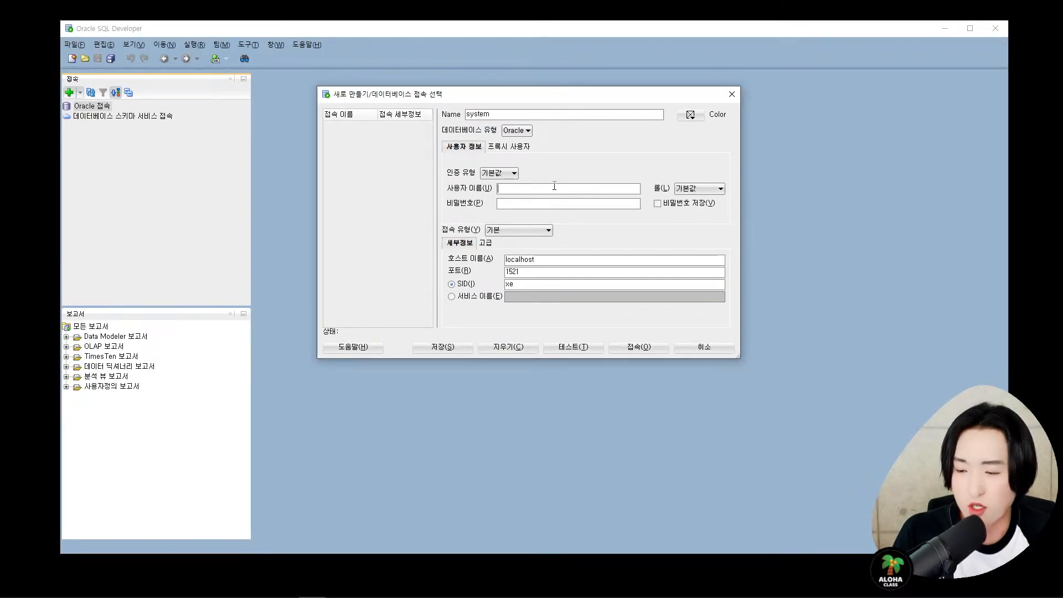
pyautogui.write('sys')
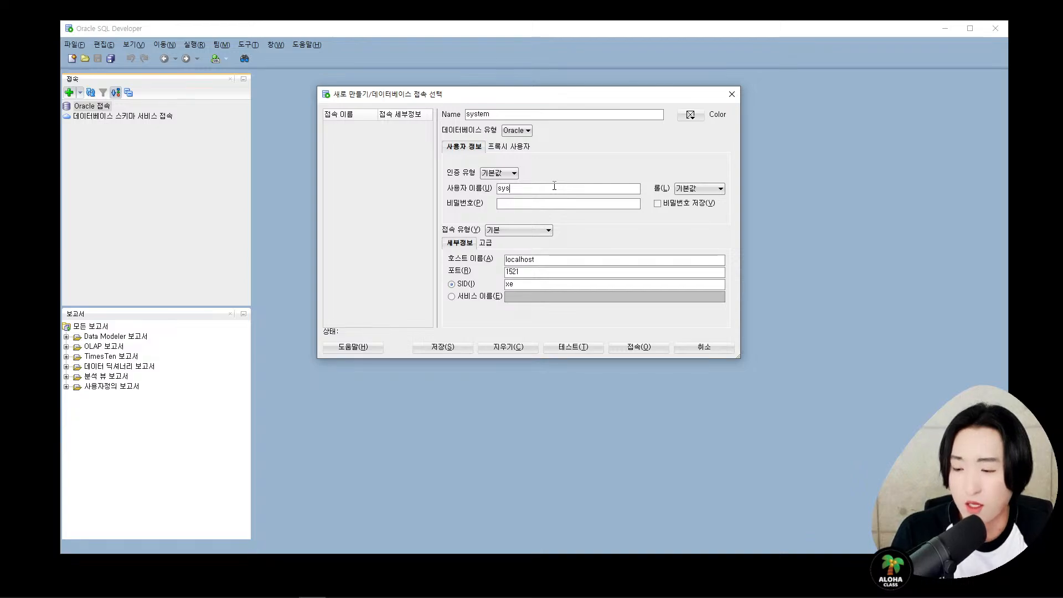
pyautogui.write('tem')
pyautogui.press('Tab')
pyautogui.press('Tab')
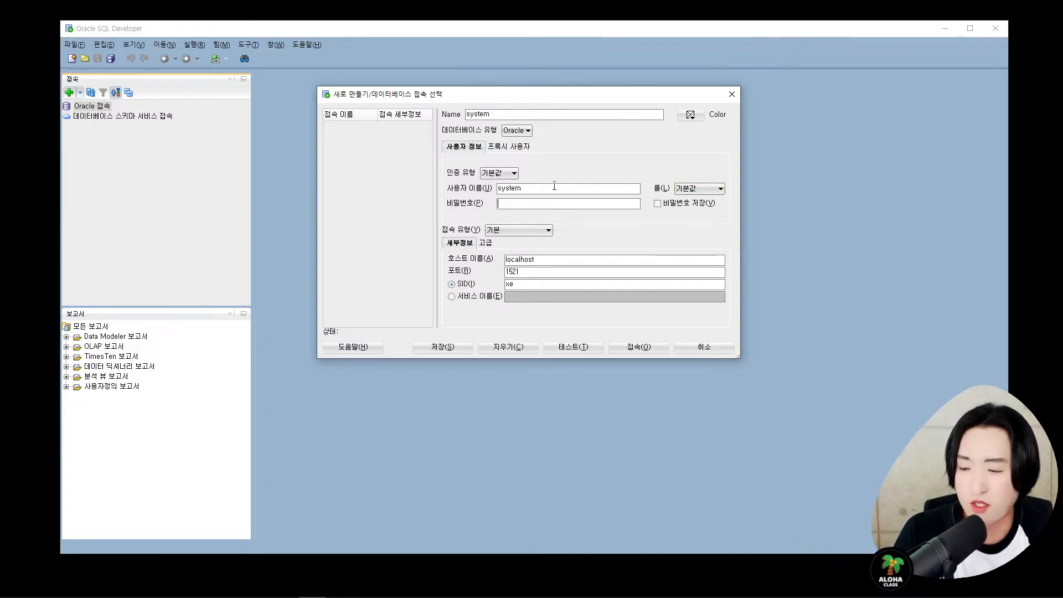
pyautogui.write('••••••')
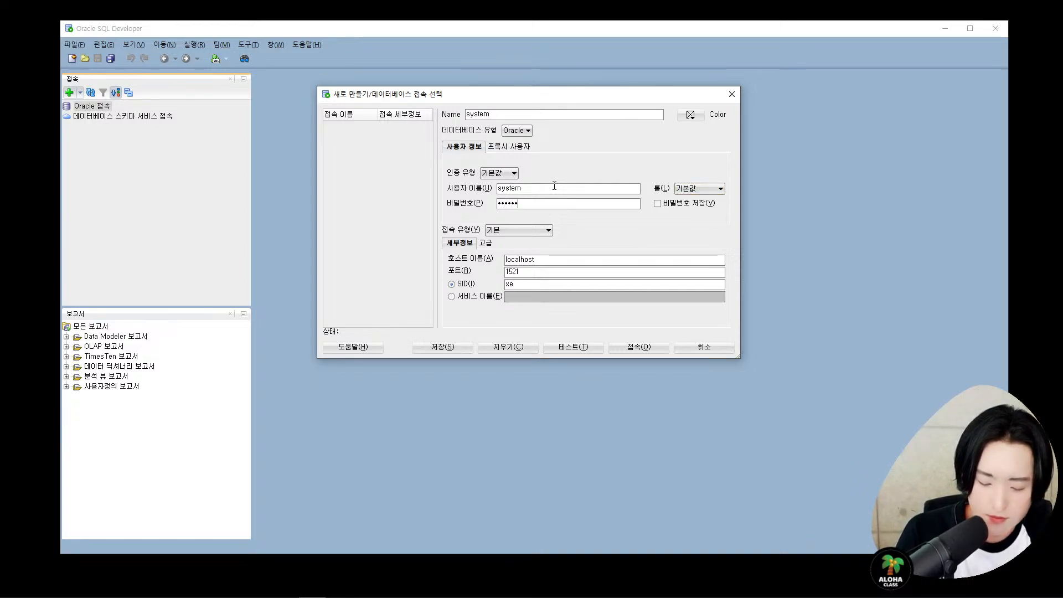
pyautogui.click(684, 210)
# - Replace the SID xe with orcl
pyautogui.click(572, 283)
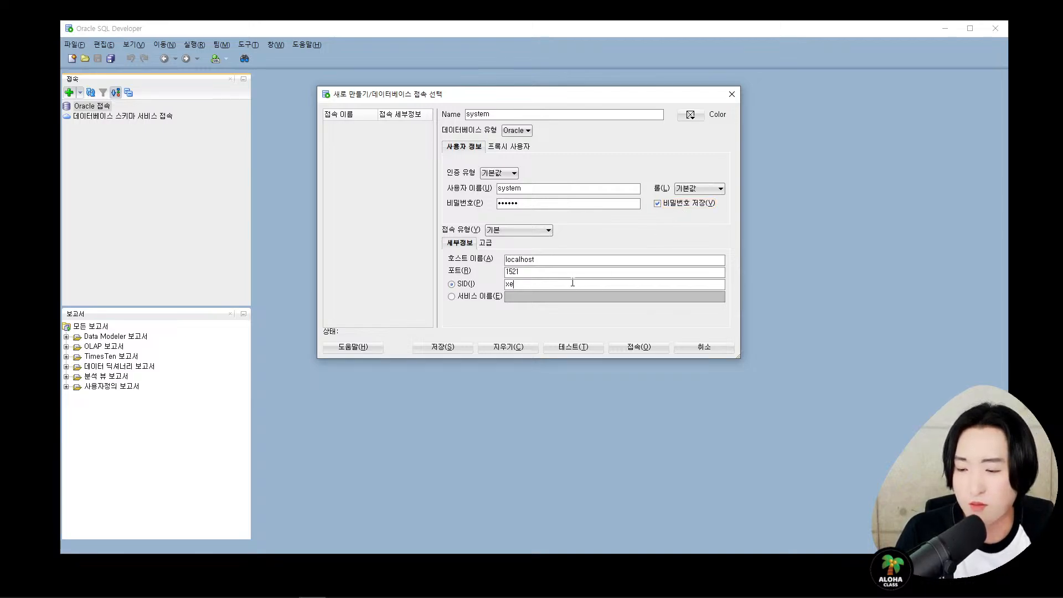
pyautogui.press('BackSpace')
pyautogui.press('BackSpace')
pyautogui.write('orcl')
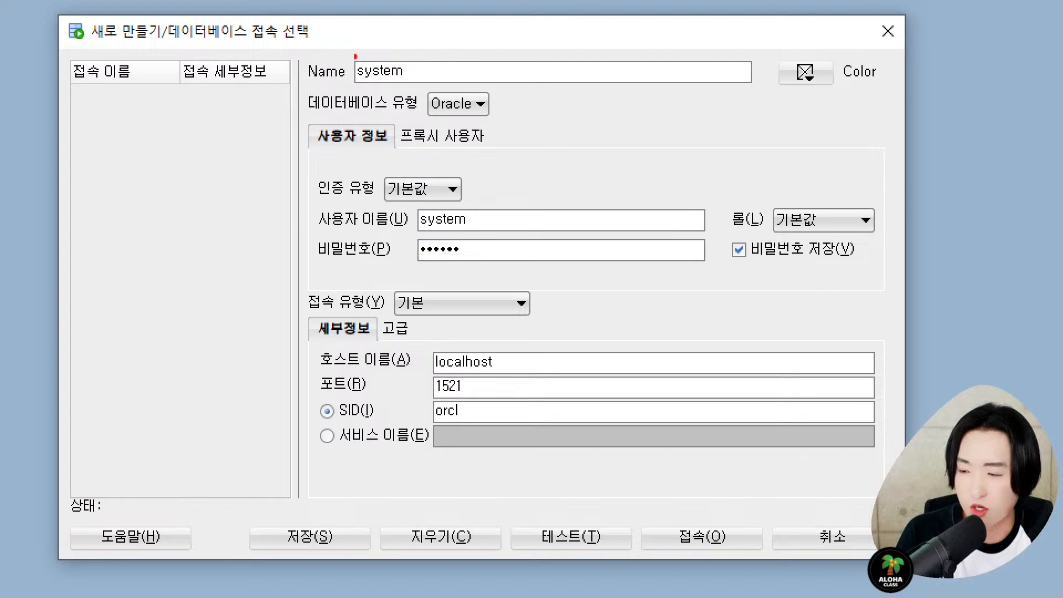
pyautogui.moveTo(347, 55); pyautogui.dragTo(413, 87)
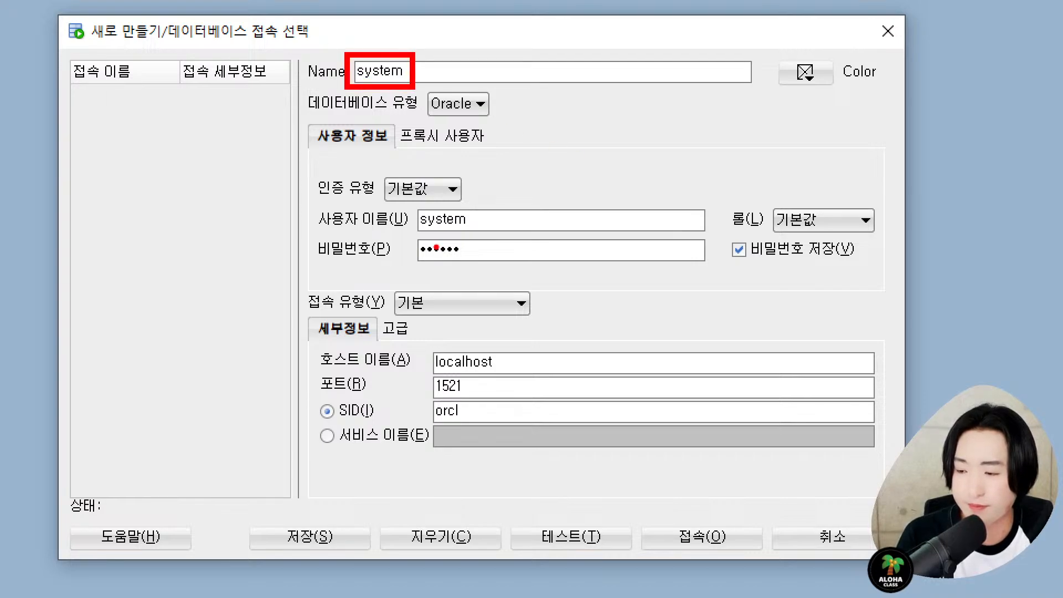
pyautogui.moveTo(410, 202); pyautogui.dragTo(495, 268)
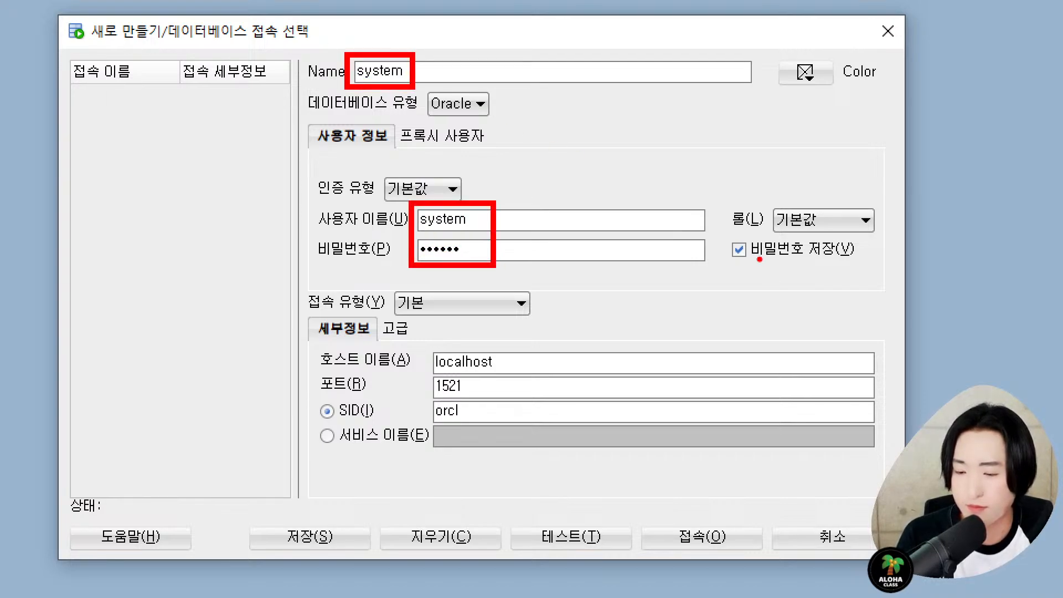
pyautogui.moveTo(717, 234); pyautogui.dragTo(878, 270)
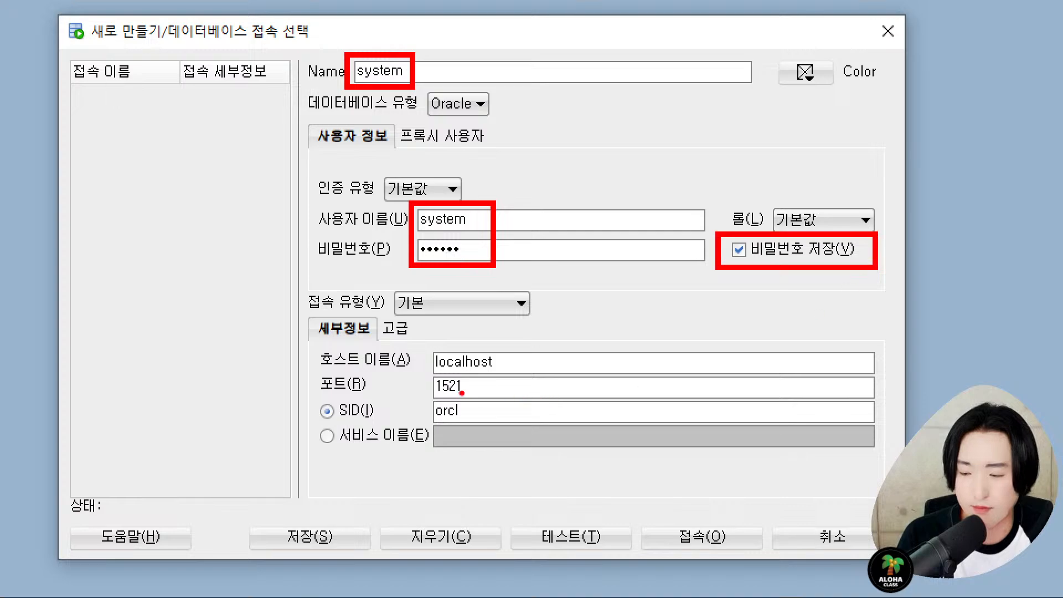
pyautogui.moveTo(427, 395)
pyautogui.mouseDown()
pyautogui.moveTo(494, 429)
pyautogui.moveTo(480, 428)
pyautogui.mouseUp()
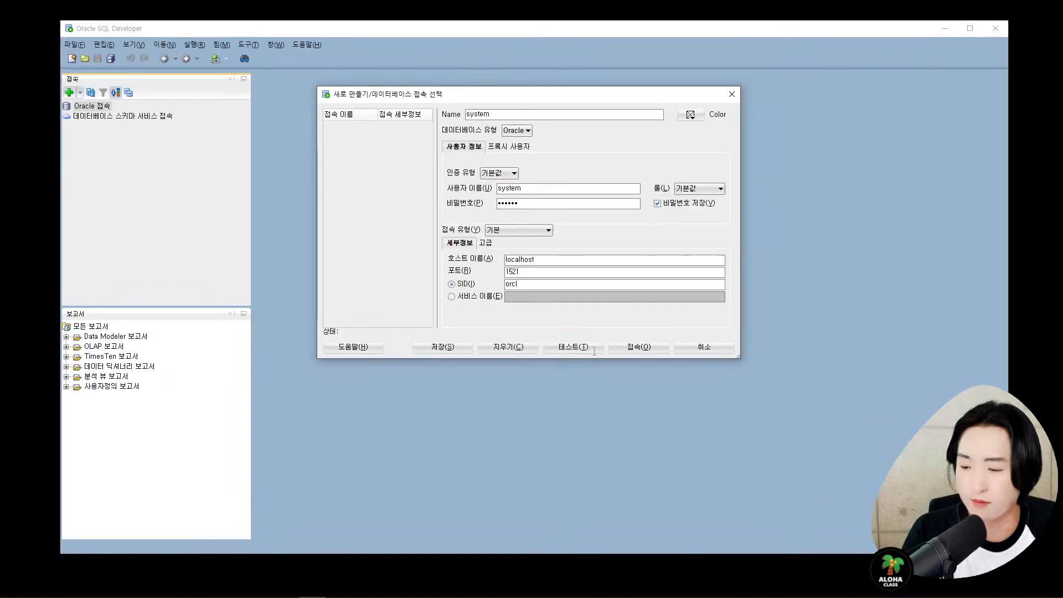
# - Test the system connection, confirm the Success status, and connect
pyautogui.click(600, 543)
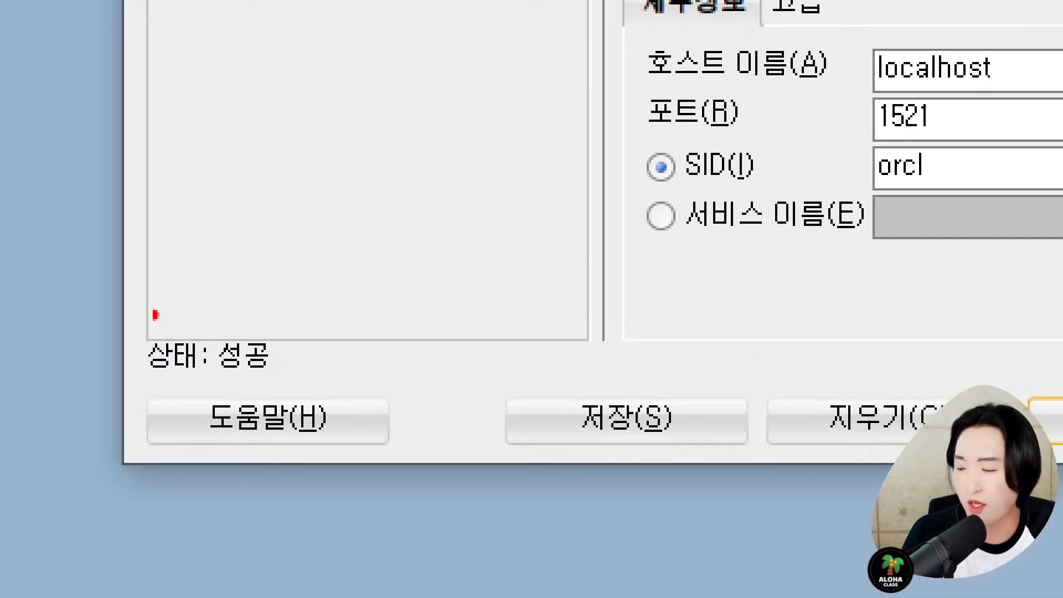
pyautogui.moveTo(117, 302); pyautogui.dragTo(350, 404)
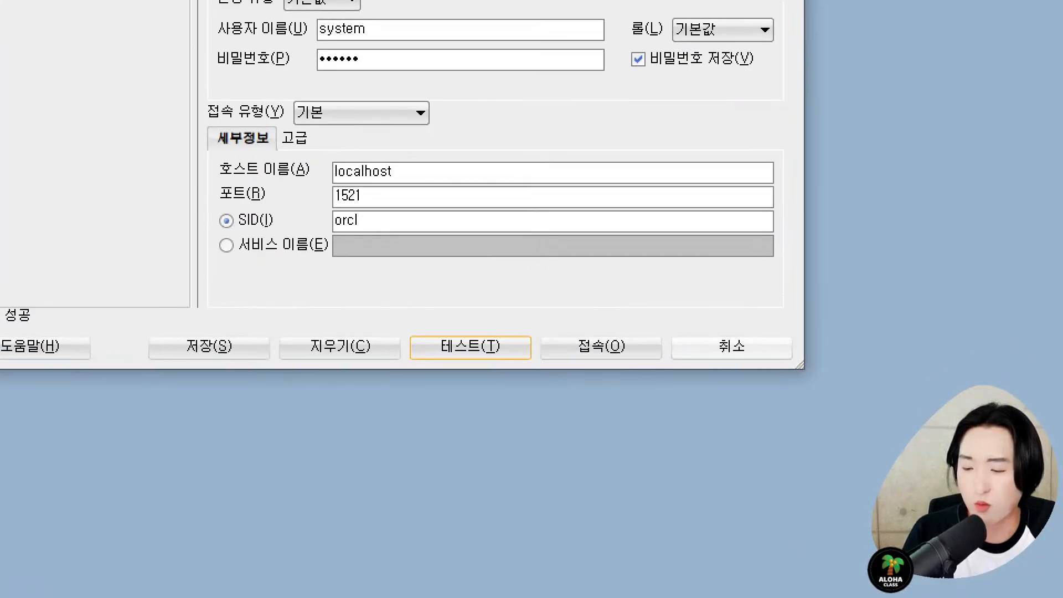
pyautogui.moveTo(532, 317)
pyautogui.mouseDown()
pyautogui.moveTo(672, 370)
pyautogui.moveTo(675, 382)
pyautogui.mouseUp()
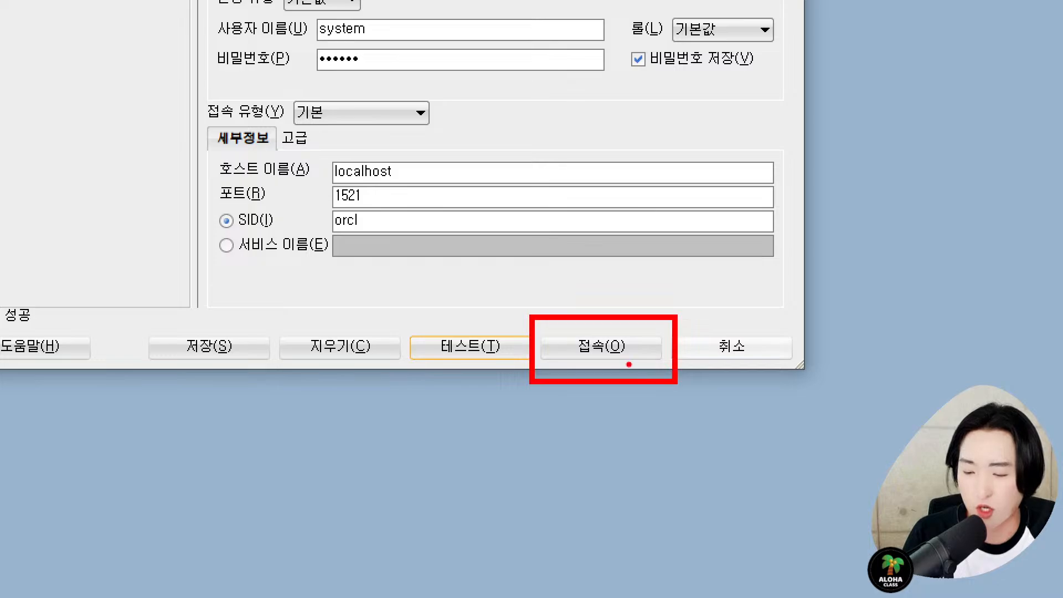
pyautogui.moveTo(608, 291); pyautogui.dragTo(686, 269)
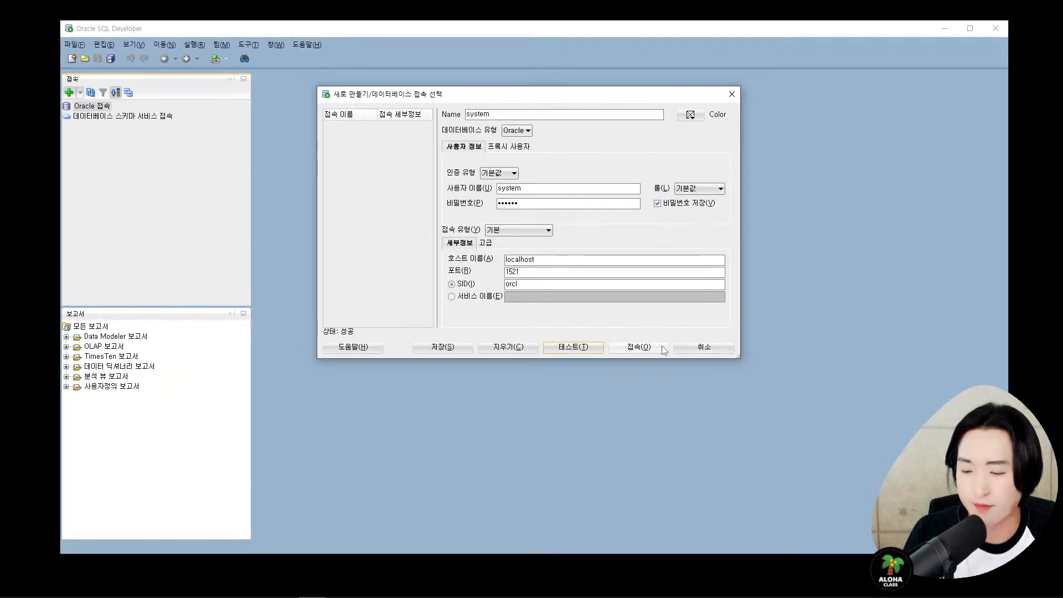
pyautogui.click(656, 351)
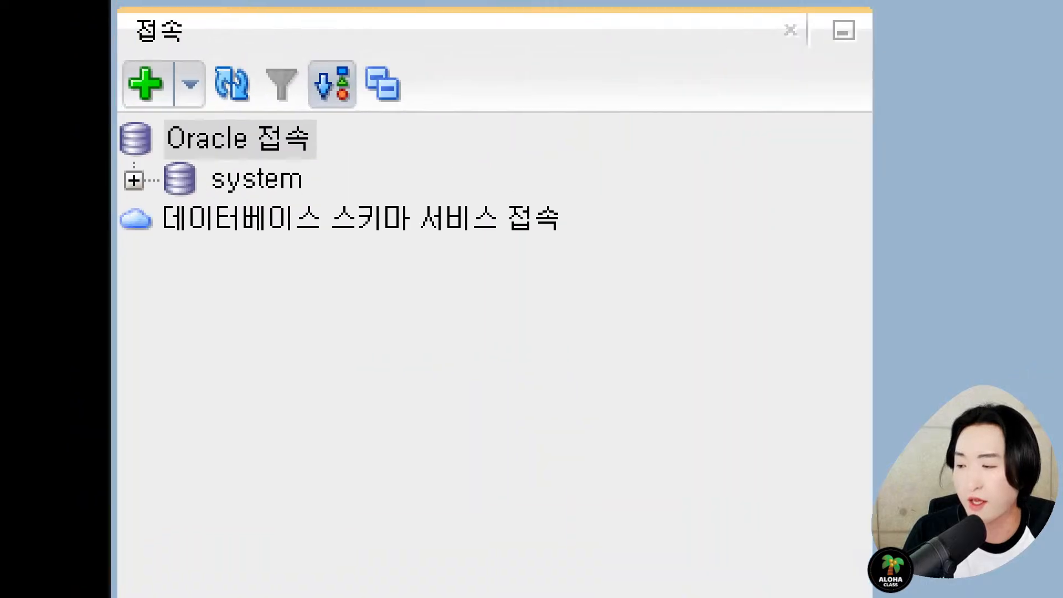
# - Annotate beside the system connection '계정 - DB' with '(스키마)' on the line below
pyautogui.moveTo(114, 149); pyautogui.dragTo(330, 211)
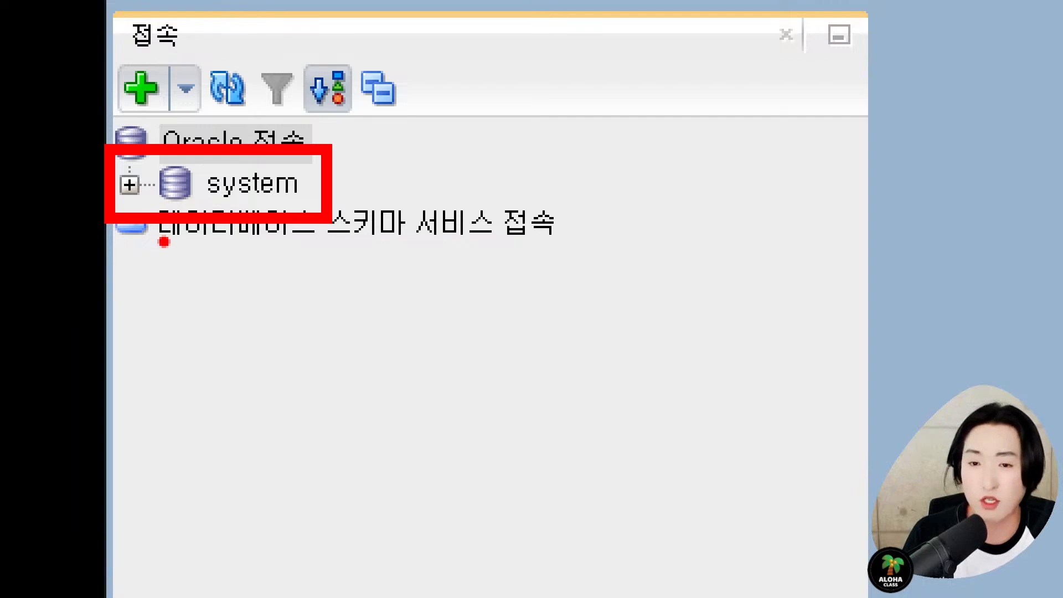
pyautogui.moveTo(155, 221); pyautogui.dragTo(268, 374)
pyautogui.write('d')
pyautogui.press('BackSpace')
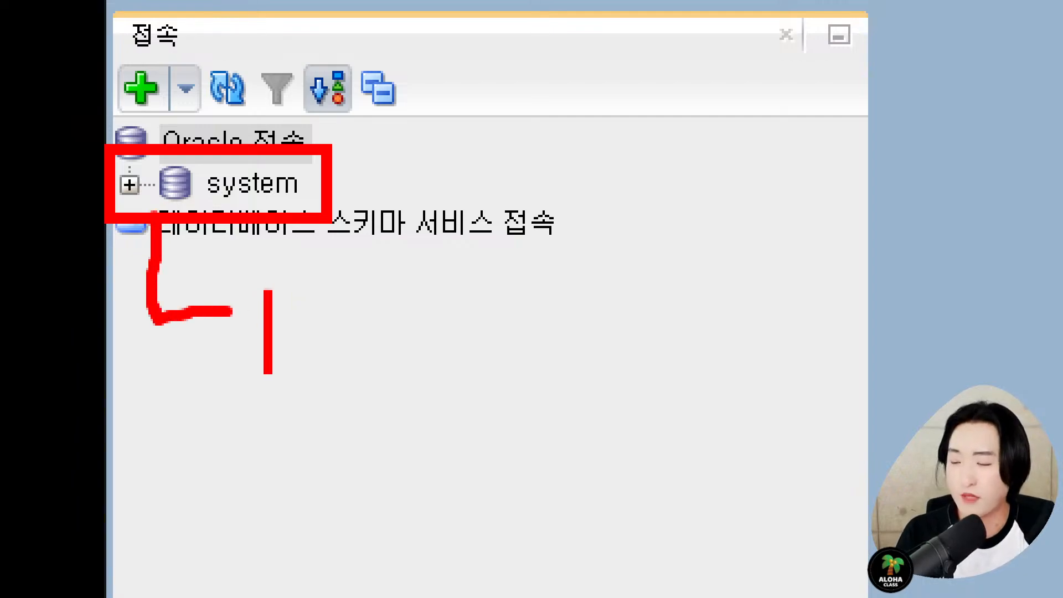
pyautogui.write('계정-')
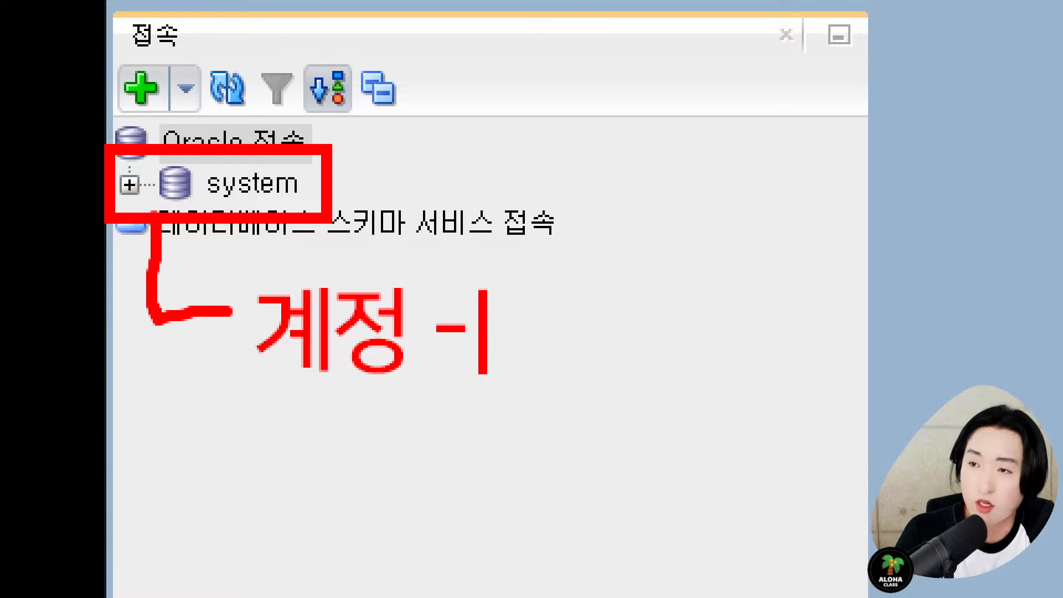
pyautogui.write(' 유')
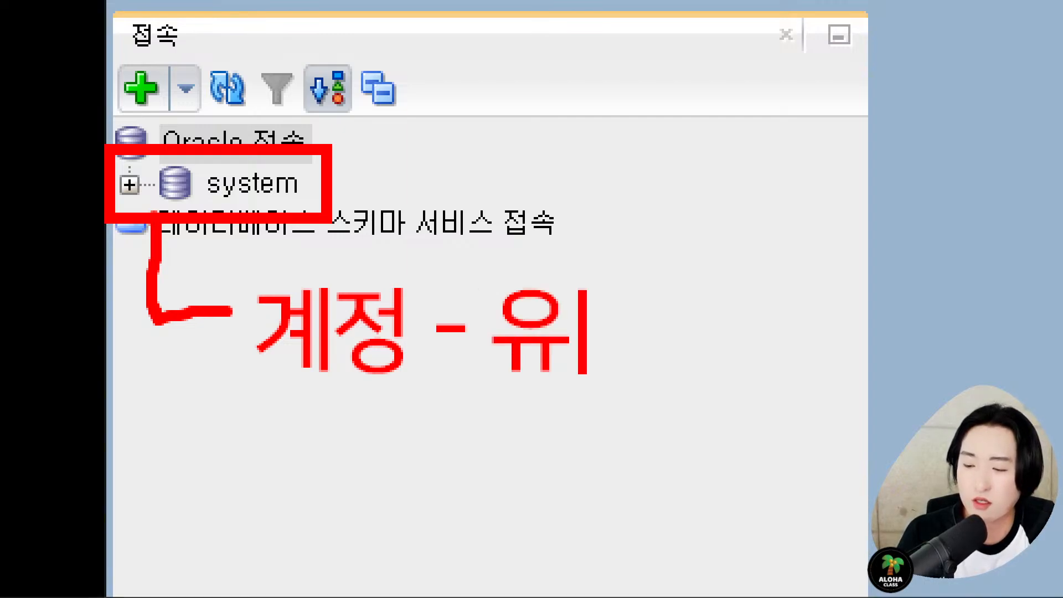
pyautogui.press('BackSpace')
pyautogui.press('BackSpace')
pyautogui.write('DB(')
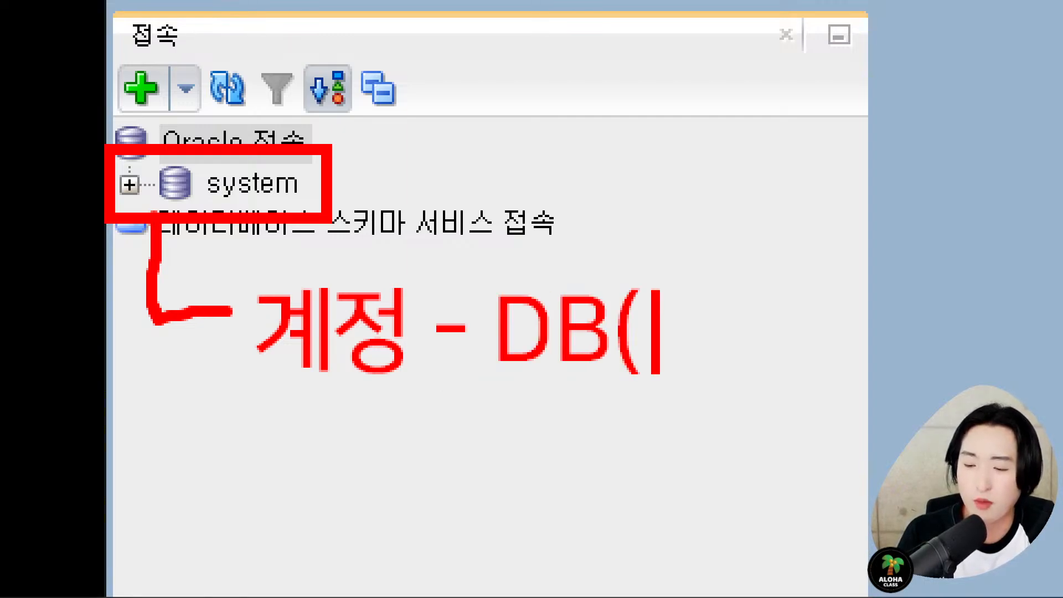
pyautogui.press('BackSpace')
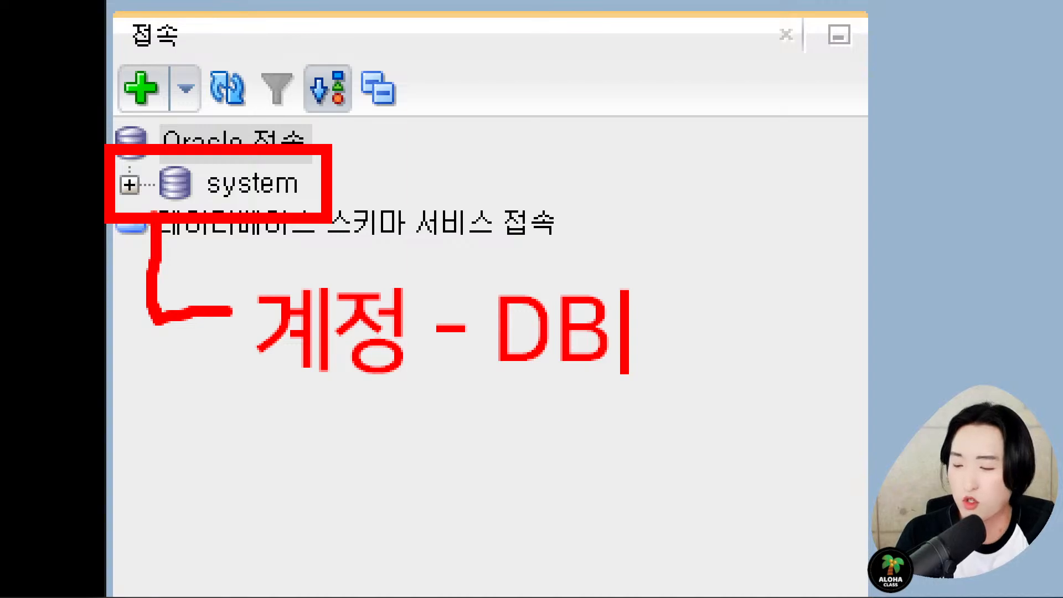
pyautogui.press('Return')
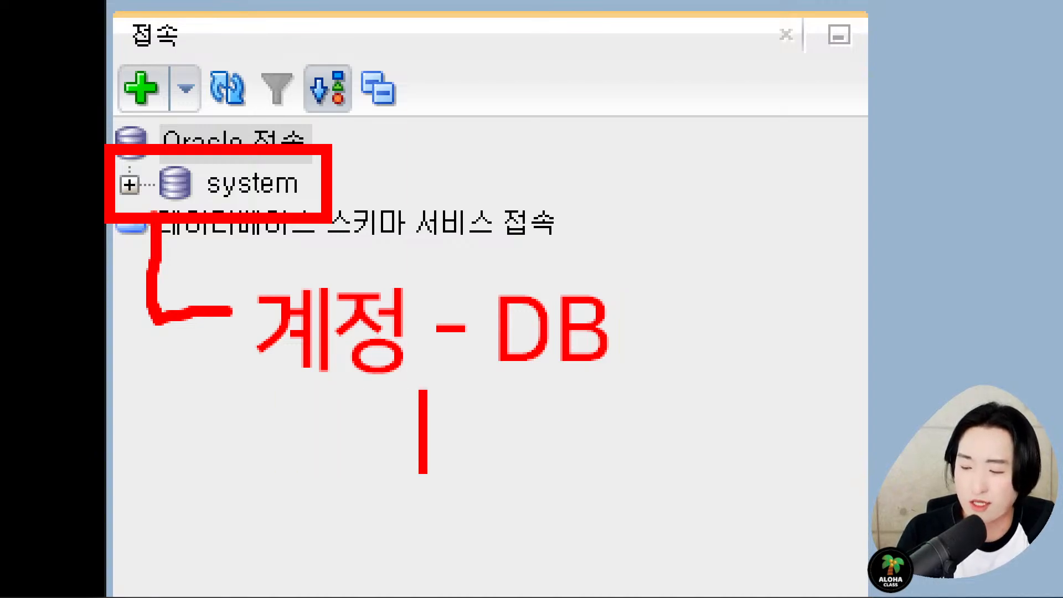
pyautogui.write('(TMZ')
pyautogui.press('BackSpace')
pyautogui.press('BackSpace')
pyautogui.press('BackSpace')
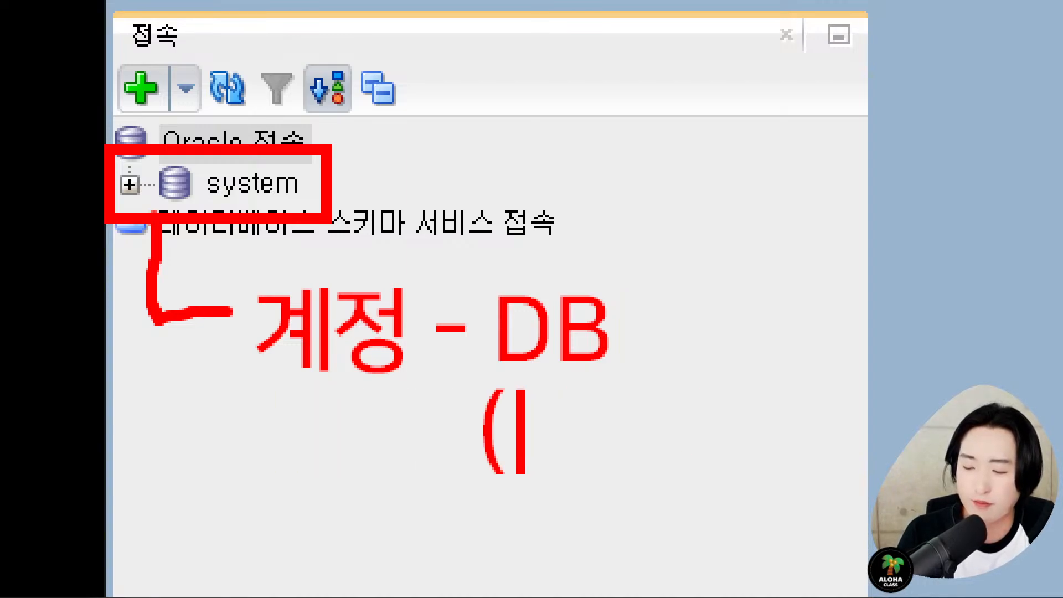
pyautogui.write('스키마)')
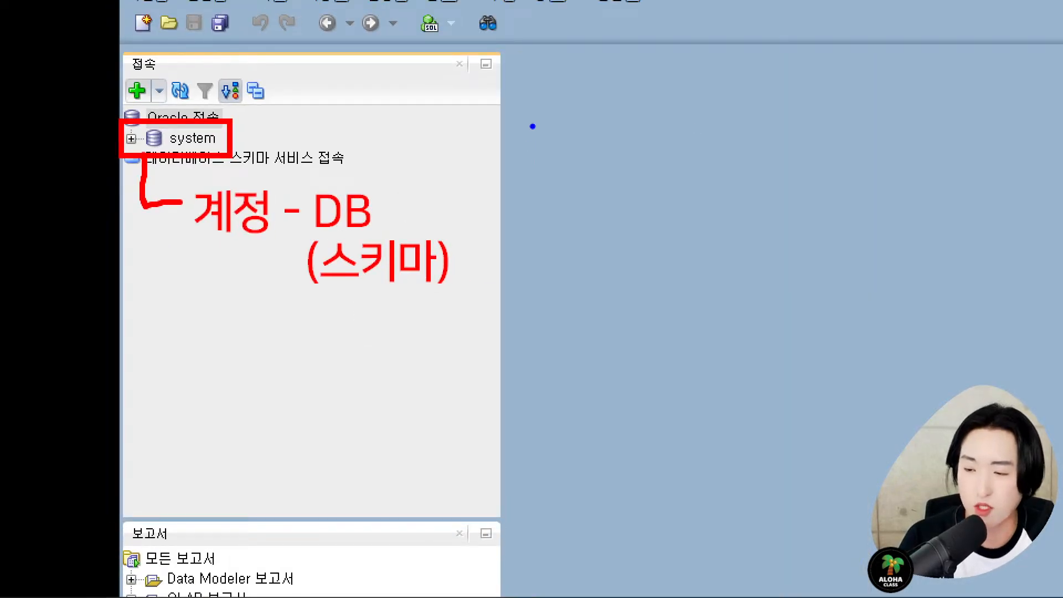
# - Draw a large box labelled 학원 containing four smaller boxes
pyautogui.moveTo(532, 126); pyautogui.dragTo(936, 506)
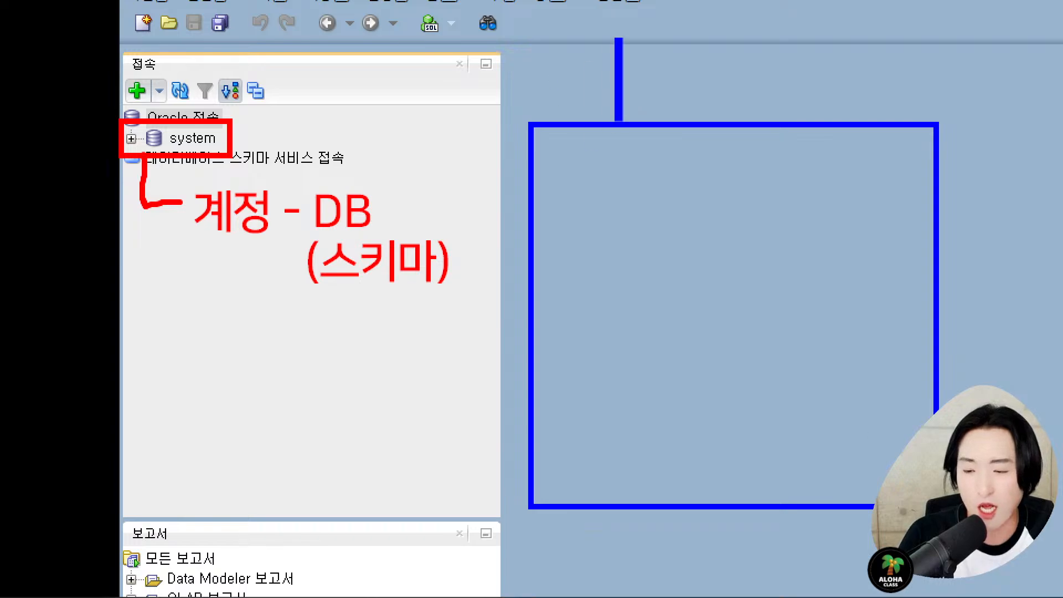
pyautogui.write('학원')
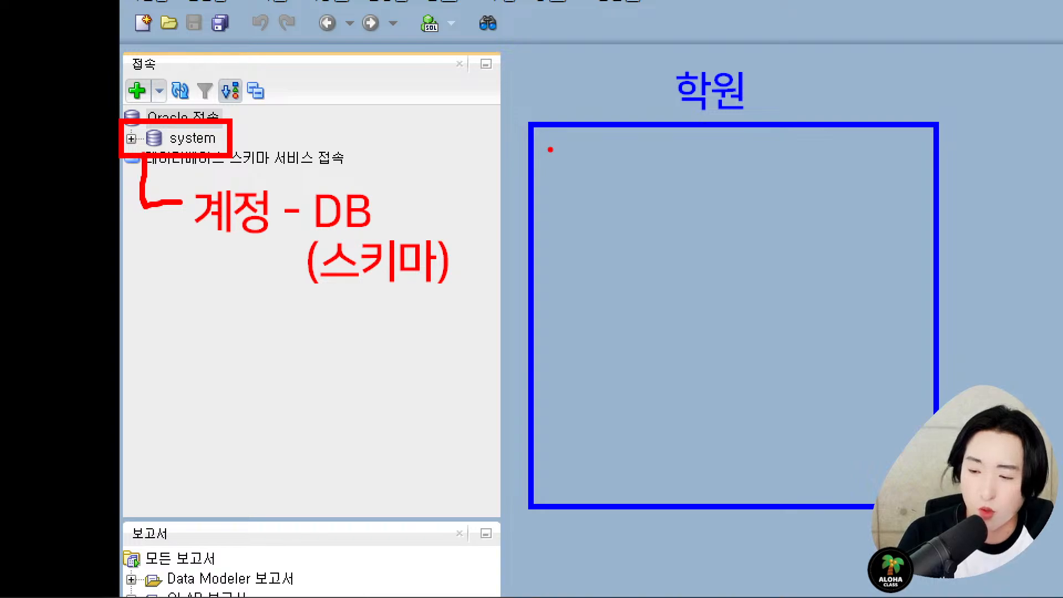
pyautogui.moveTo(548, 147)
pyautogui.mouseDown()
pyautogui.moveTo(676, 250)
pyautogui.moveTo(697, 286)
pyautogui.mouseUp()
pyautogui.moveTo(748, 147); pyautogui.dragTo(908, 291)
pyautogui.moveTo(556, 322); pyautogui.dragTo(705, 488)
pyautogui.moveTo(749, 314); pyautogui.dragTo(914, 488)
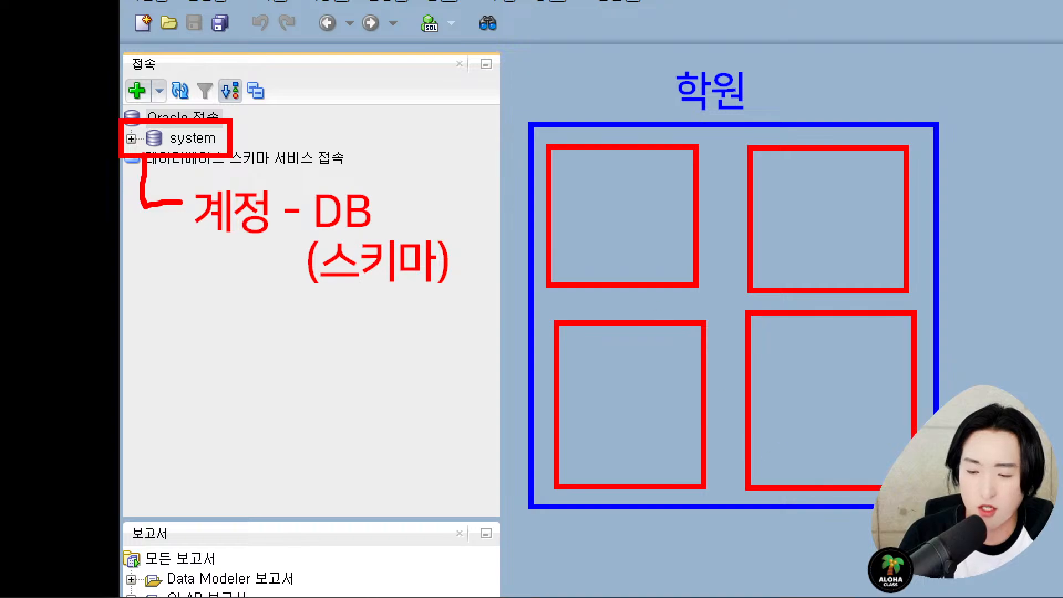
# - Number the four inner boxes 1, 2, 3 and 4
pyautogui.click(617, 222)
pyautogui.write('1')
pyautogui.click(836, 222)
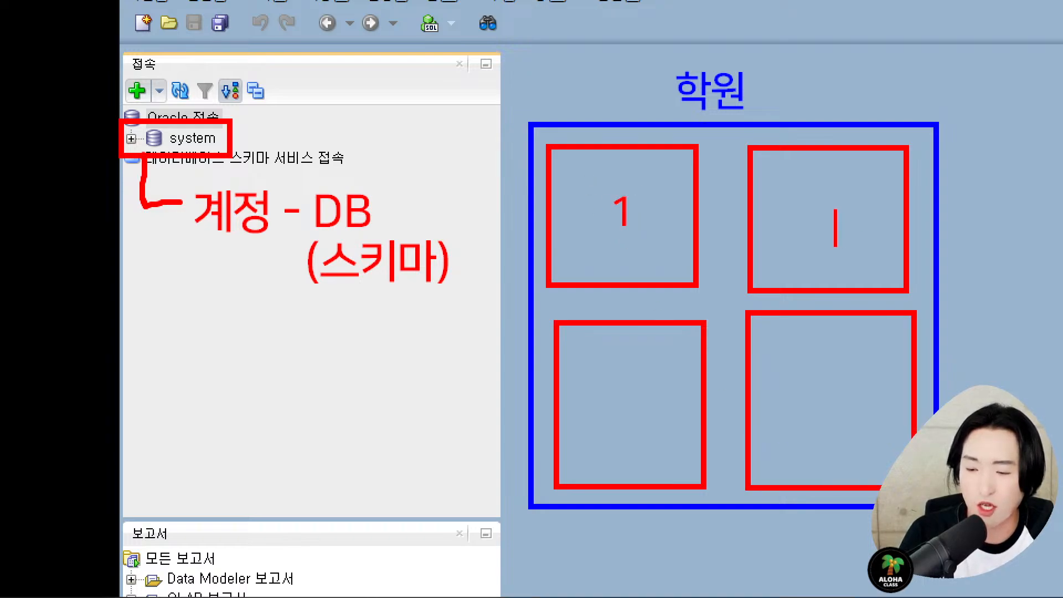
pyautogui.write('2')
pyautogui.click(615, 392)
pyautogui.write('3')
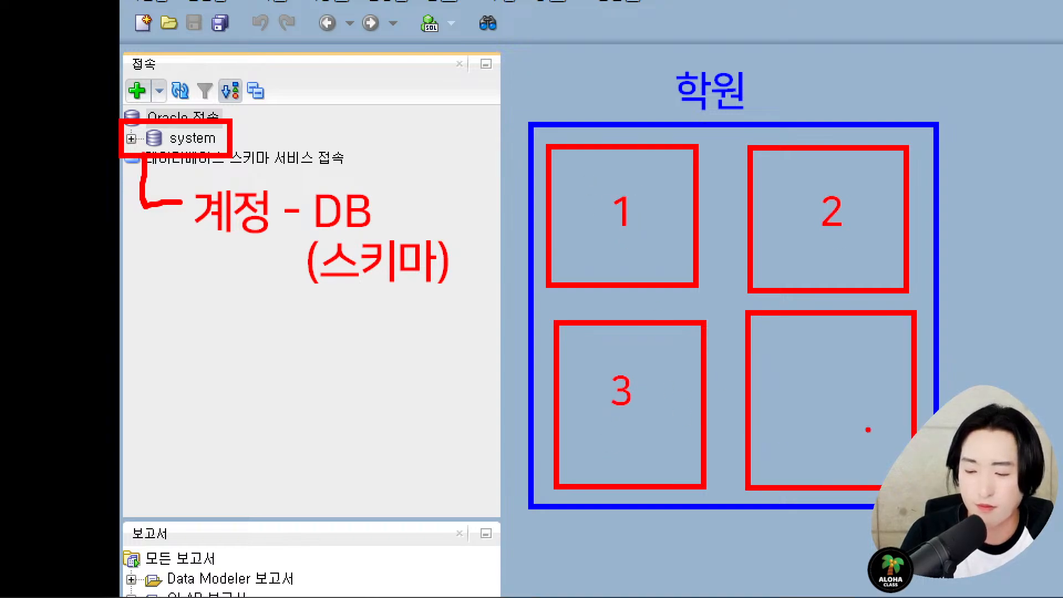
pyautogui.click(835, 395)
pyautogui.write('4')
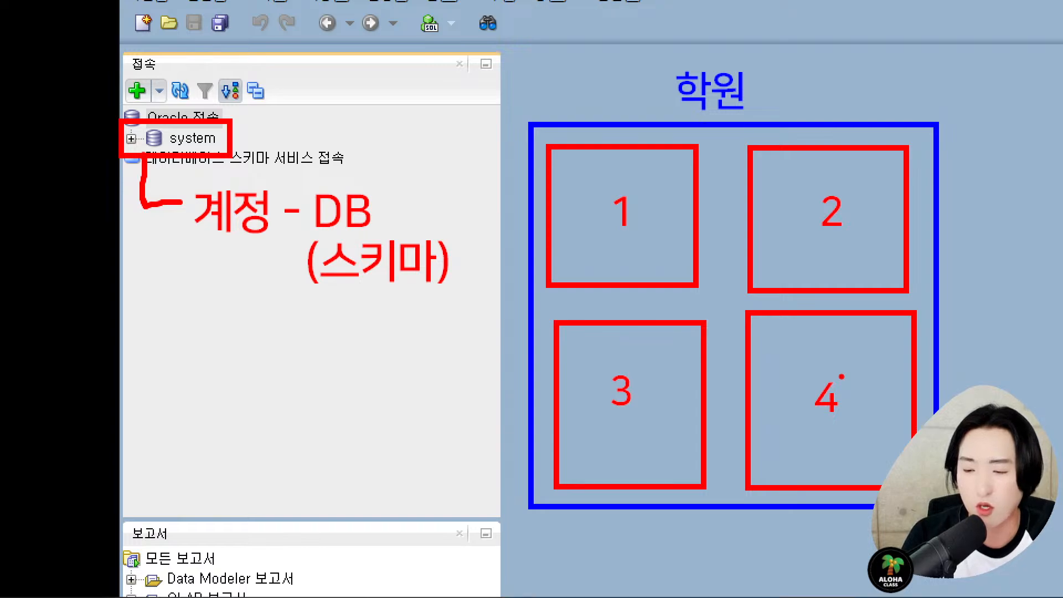
# - Tick box 1 and add a blue 'DB' label beside 학원
pyautogui.moveTo(607, 166)
pyautogui.mouseDown()
pyautogui.moveTo(616, 184)
pyautogui.moveTo(647, 161)
pyautogui.mouseUp()
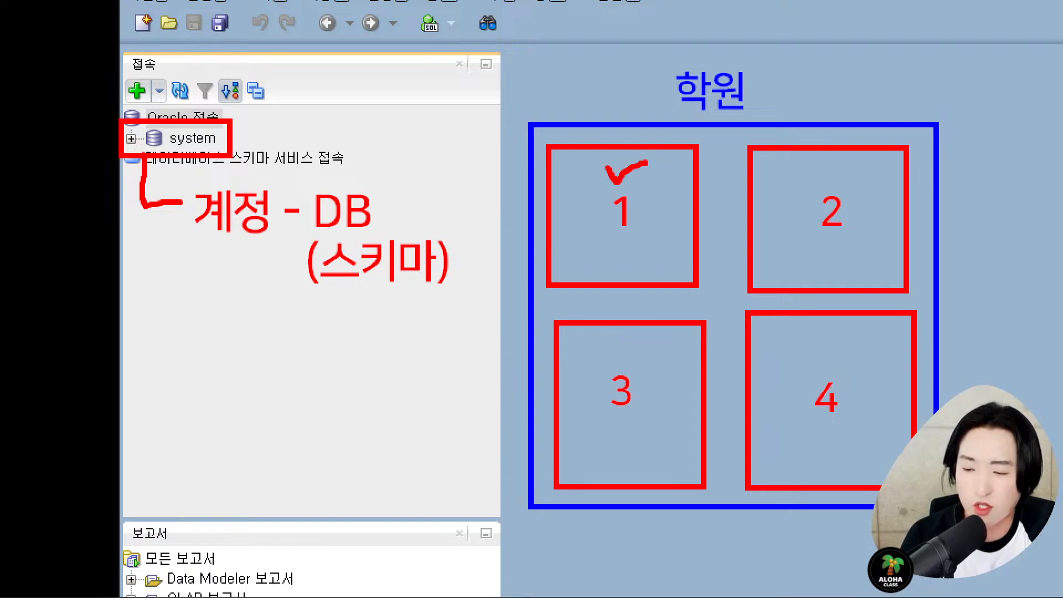
pyautogui.moveTo(829, 165); pyautogui.dragTo(882, 165)
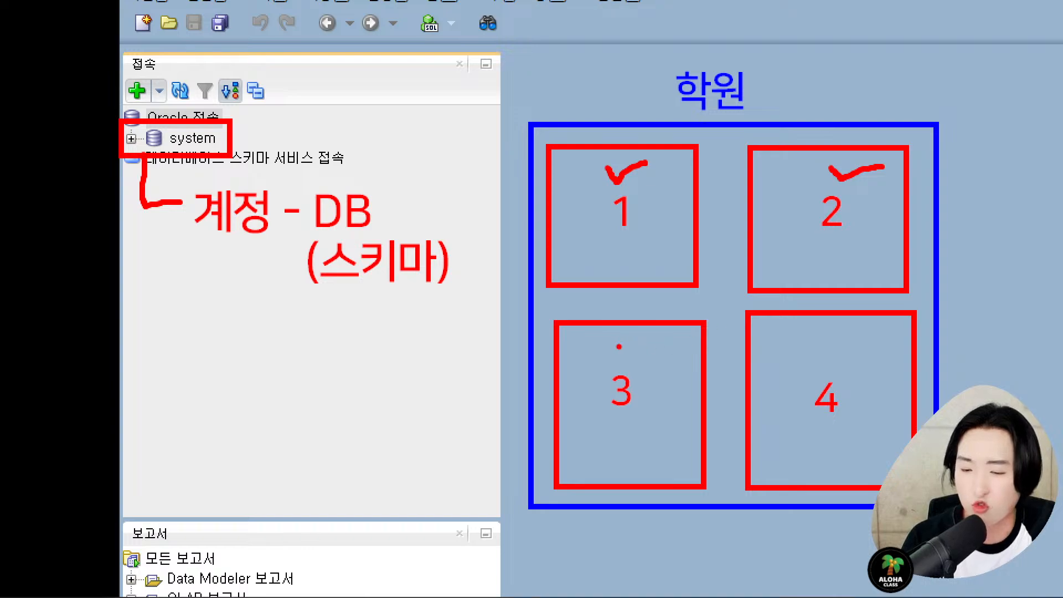
pyautogui.hotkey('ctrl', 'z')
pyautogui.hotkey('ctrl', 'z')
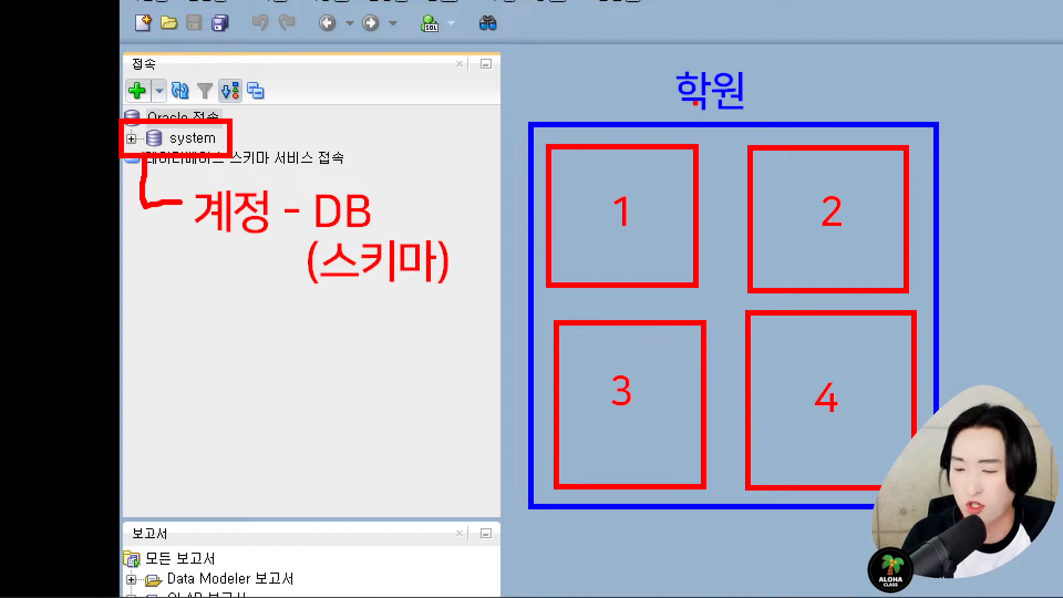
pyautogui.press('b')
pyautogui.moveTo(773, 77); pyautogui.dragTo(773, 113)
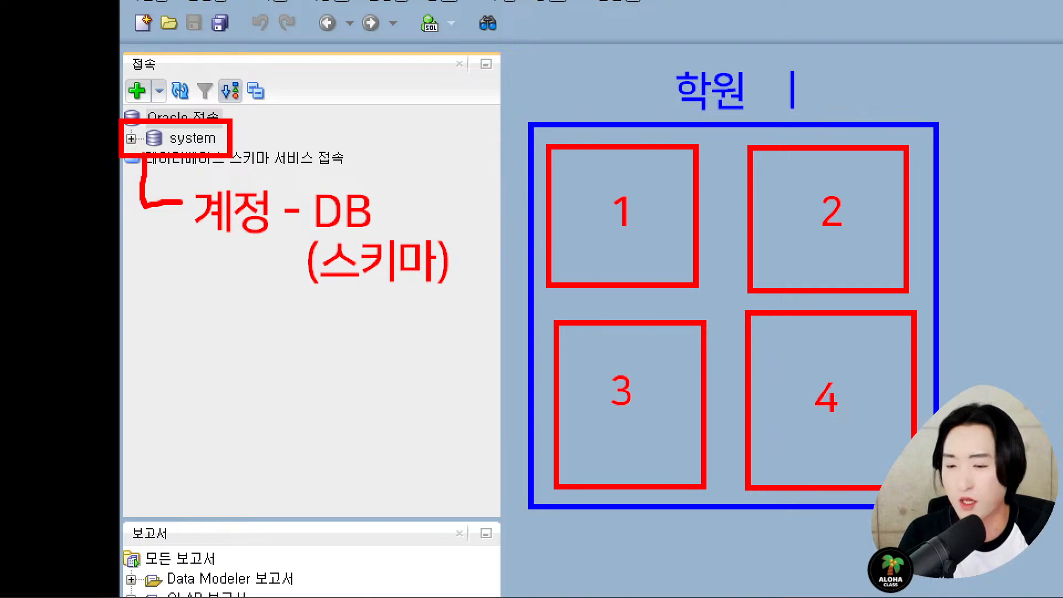
pyautogui.write('db')
pyautogui.press('BackSpace')
pyautogui.press('BackSpace')
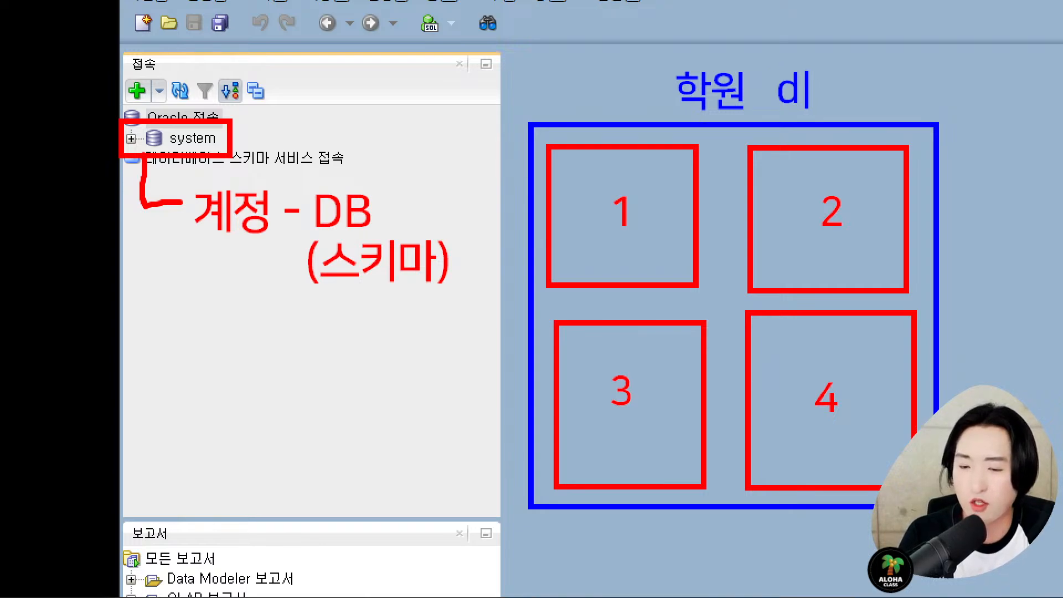
pyautogui.write('DB')
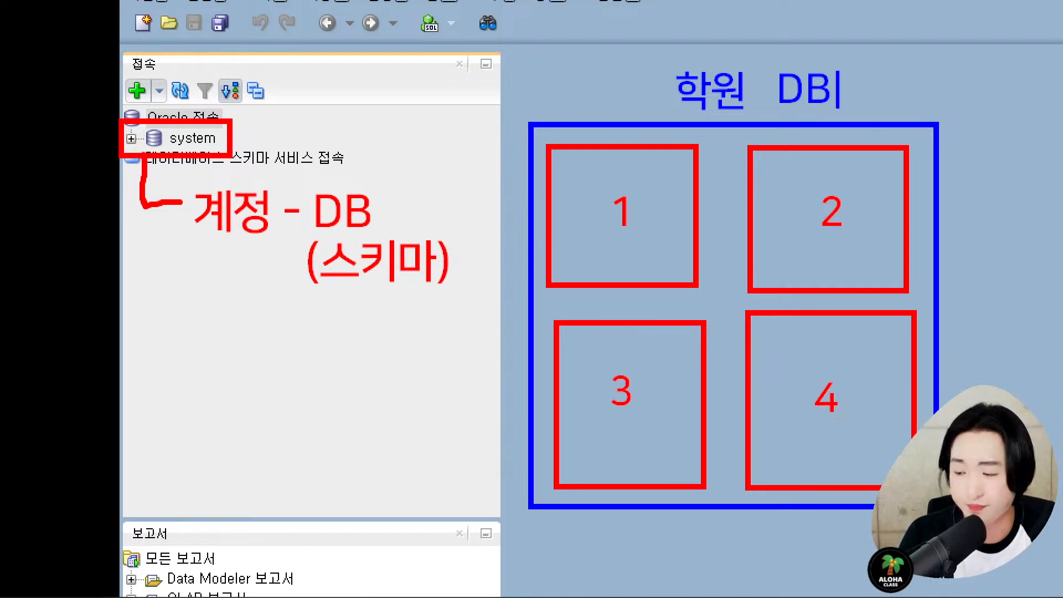
# - Underline the box numbers, frame the 계정 note, and draw an arrow from it to box 1
pyautogui.moveTo(591, 244); pyautogui.dragTo(653, 248)
pyautogui.moveTo(791, 244); pyautogui.dragTo(871, 242)
pyautogui.hotkey('ctrl', 'z')
pyautogui.moveTo(590, 429); pyautogui.dragTo(673, 421)
pyautogui.moveTo(809, 438)
pyautogui.mouseDown()
pyautogui.moveTo(839, 429)
pyautogui.moveTo(885, 440)
pyautogui.moveTo(851, 434)
pyautogui.mouseUp()
pyautogui.click(882, 446)
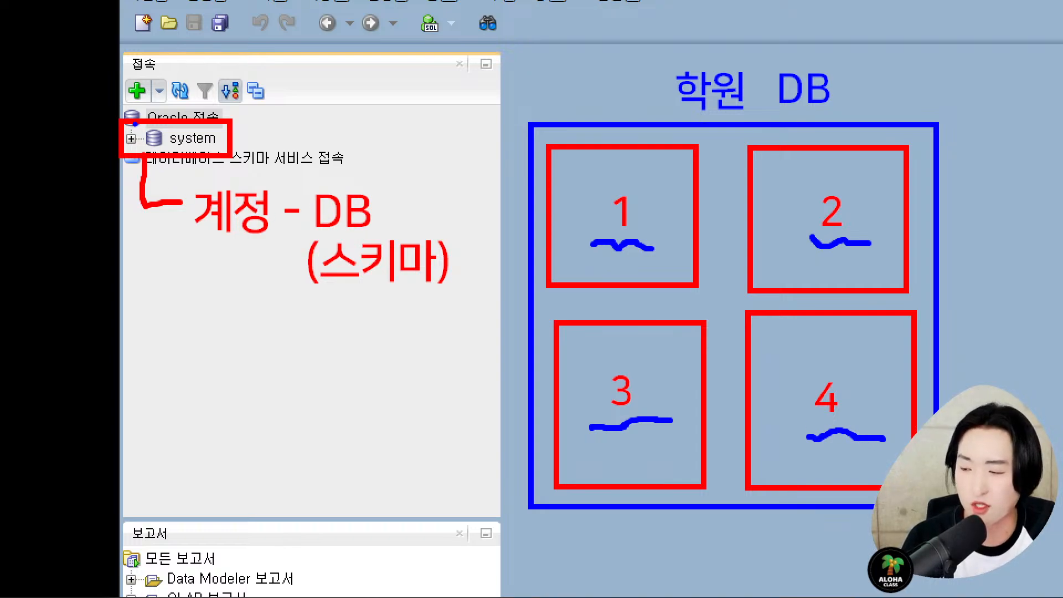
pyautogui.moveTo(185, 178)
pyautogui.mouseDown()
pyautogui.moveTo(248, 206)
pyautogui.moveTo(281, 253)
pyautogui.mouseUp()
pyautogui.moveTo(289, 202)
pyautogui.mouseDown()
pyautogui.moveTo(397, 109)
pyautogui.moveTo(547, 181)
pyautogui.mouseUp()
pyautogui.moveTo(576, 277)
pyautogui.mouseDown()
pyautogui.moveTo(593, 128)
pyautogui.moveTo(706, 252)
pyautogui.moveTo(673, 283)
pyautogui.mouseUp()
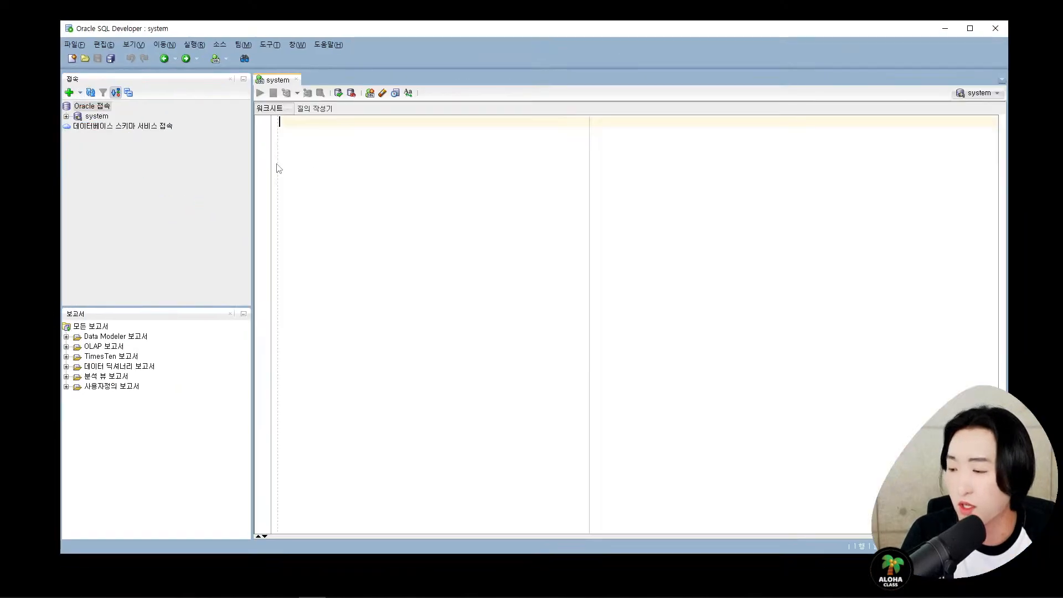
# - Expand the system connection and frame its object folders in red, labelled 'DB객체'
pyautogui.click(131, 138)
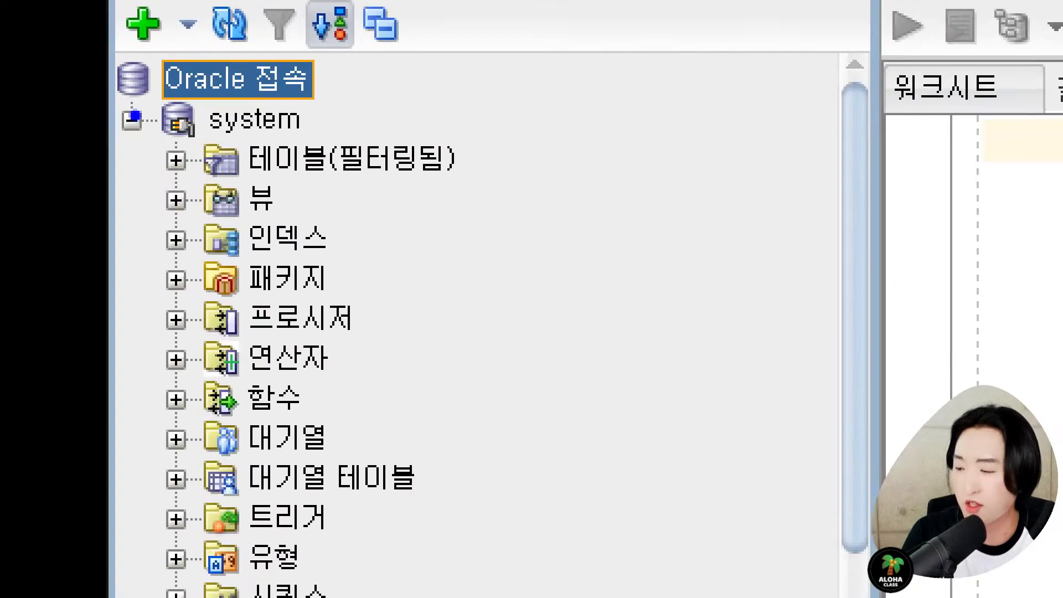
pyautogui.press('r')
pyautogui.moveTo(137, 131); pyautogui.dragTo(332, 195)
pyautogui.moveTo(438, 237)
pyautogui.mouseDown()
pyautogui.moveTo(475, 304)
pyautogui.moveTo(501, 493)
pyautogui.moveTo(533, 586)
pyautogui.mouseUp()
pyautogui.press('t')
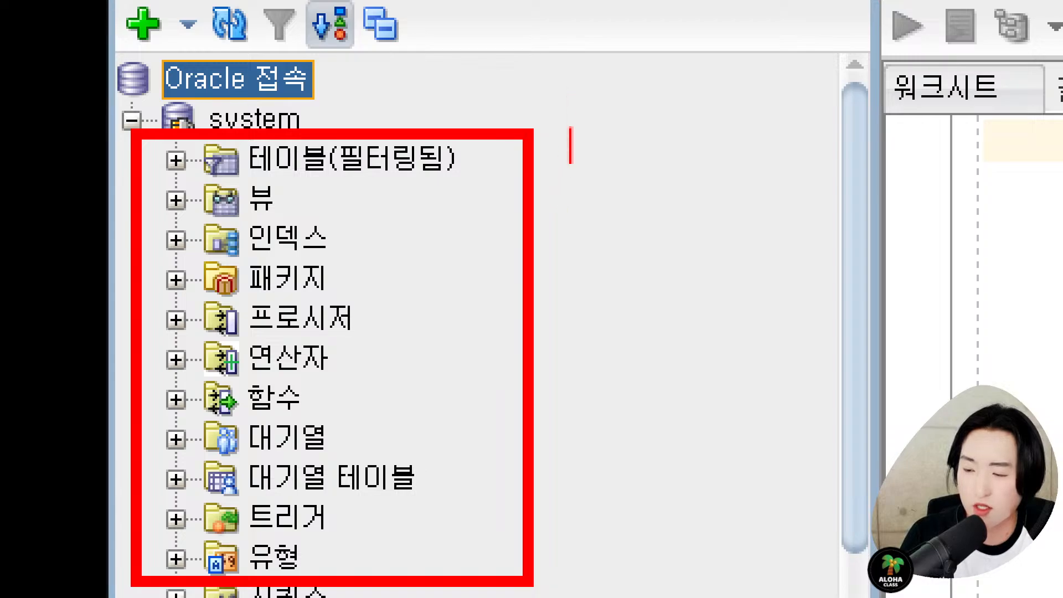
pyautogui.scroll(5, 570, 180)
pyautogui.write('R')
pyautogui.press('BackSpace')
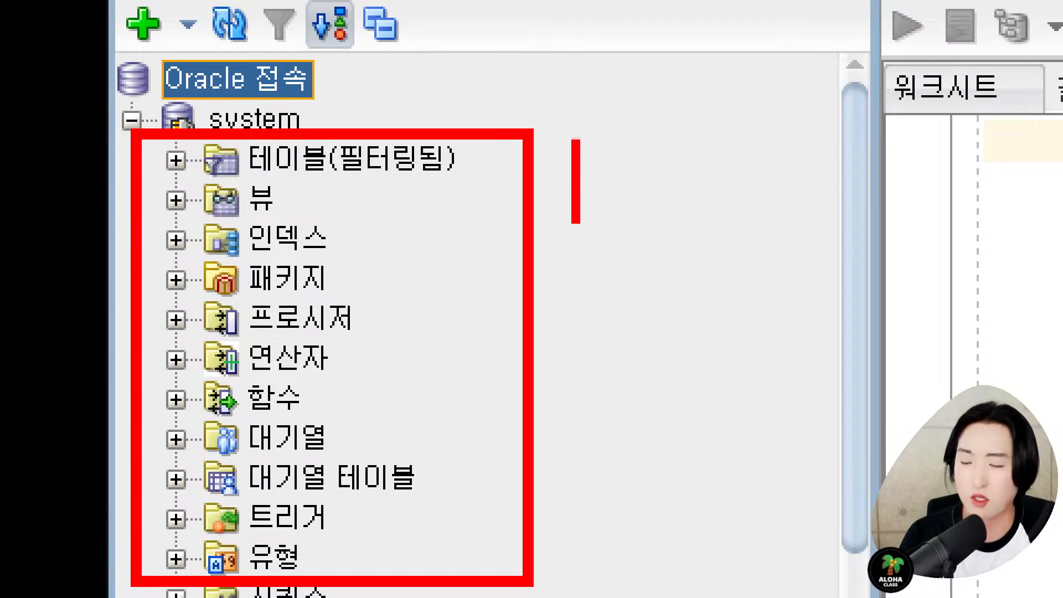
pyautogui.write('DB객체')
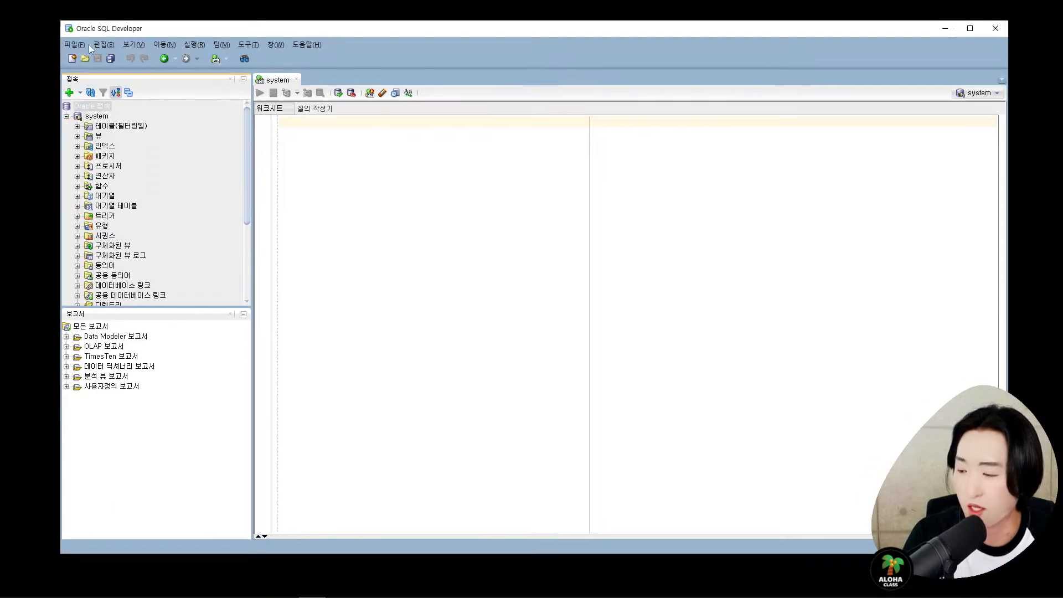
# - Expand 테이블(필터링됨), scroll through the tables, then collapse it and the system node
pyautogui.click(77, 127)
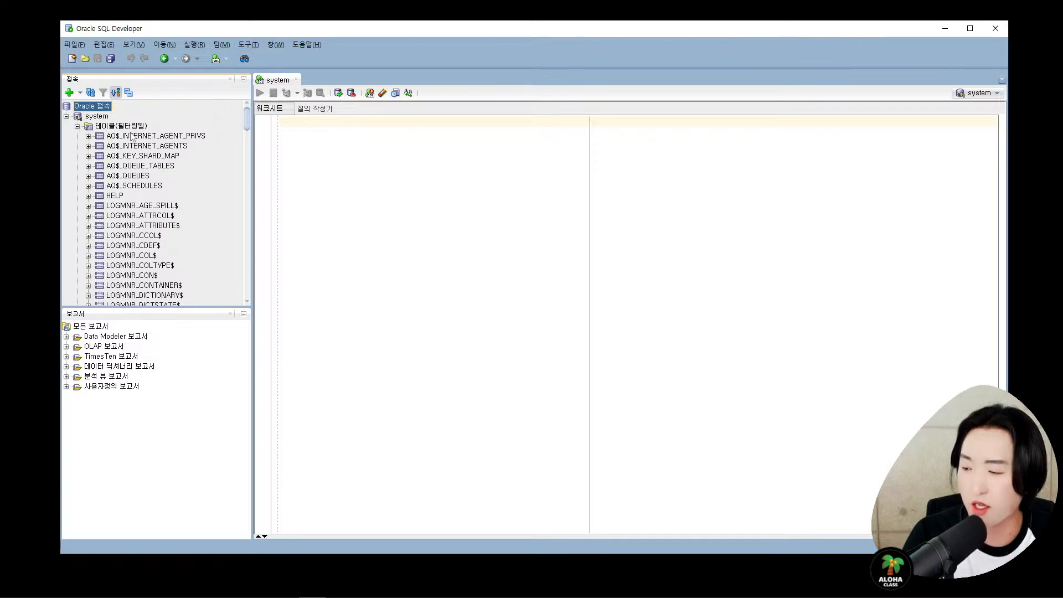
pyautogui.scroll(-5, 135, 145)
pyautogui.scroll(-15, 135, 148)
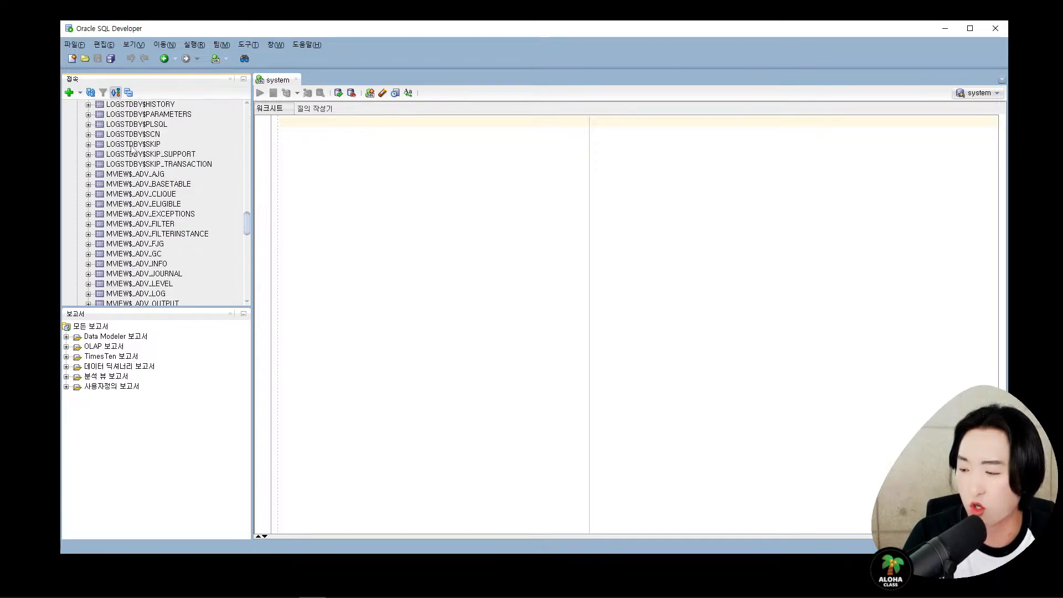
pyautogui.scroll(10, 133, 148)
pyautogui.scroll(-6, 135, 238)
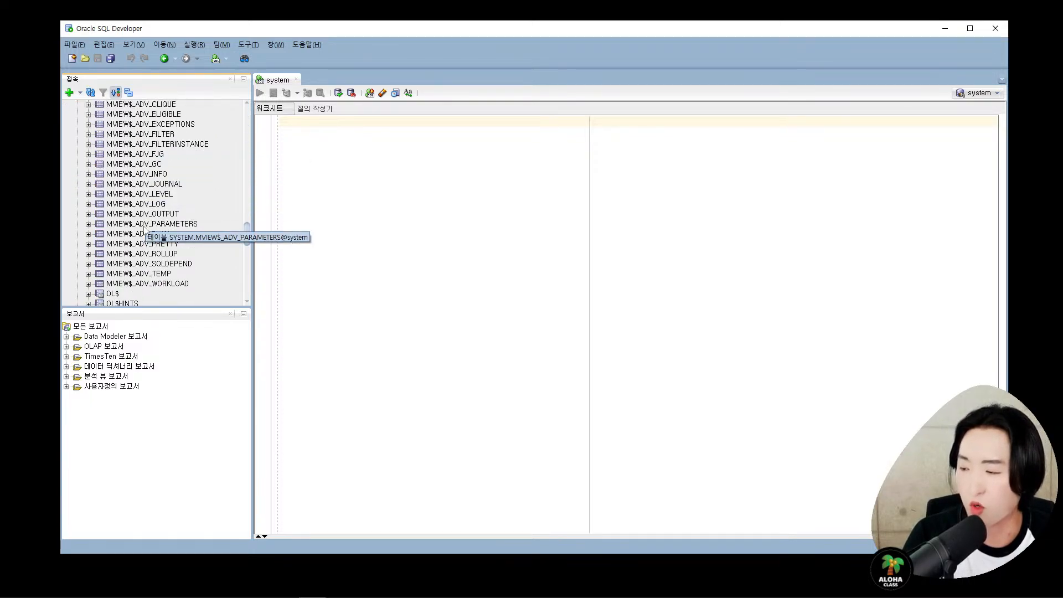
pyautogui.scroll(15, 135, 239)
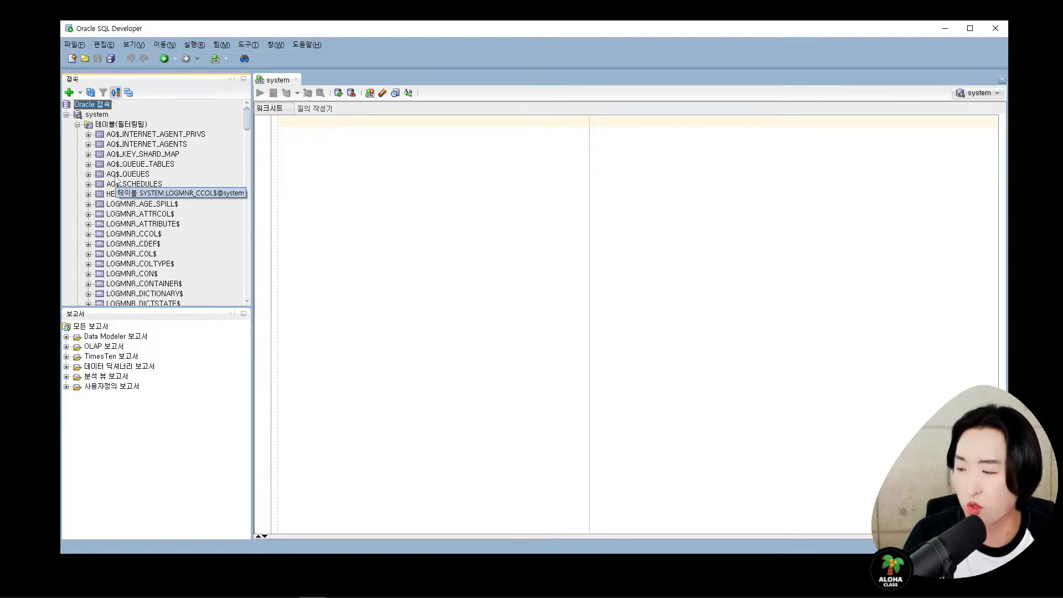
pyautogui.click(78, 125)
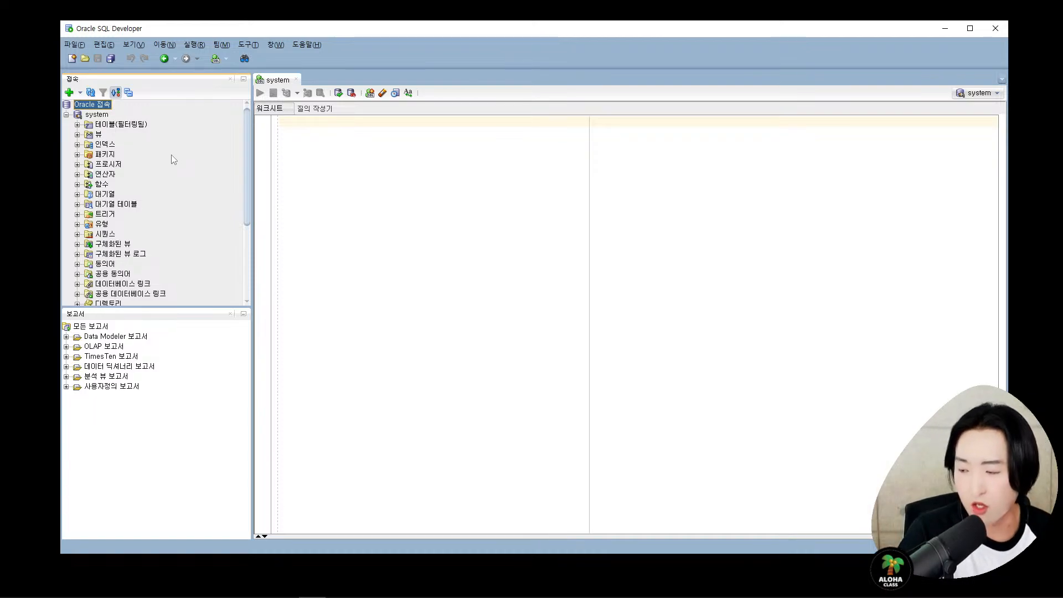
pyautogui.click(67, 115)
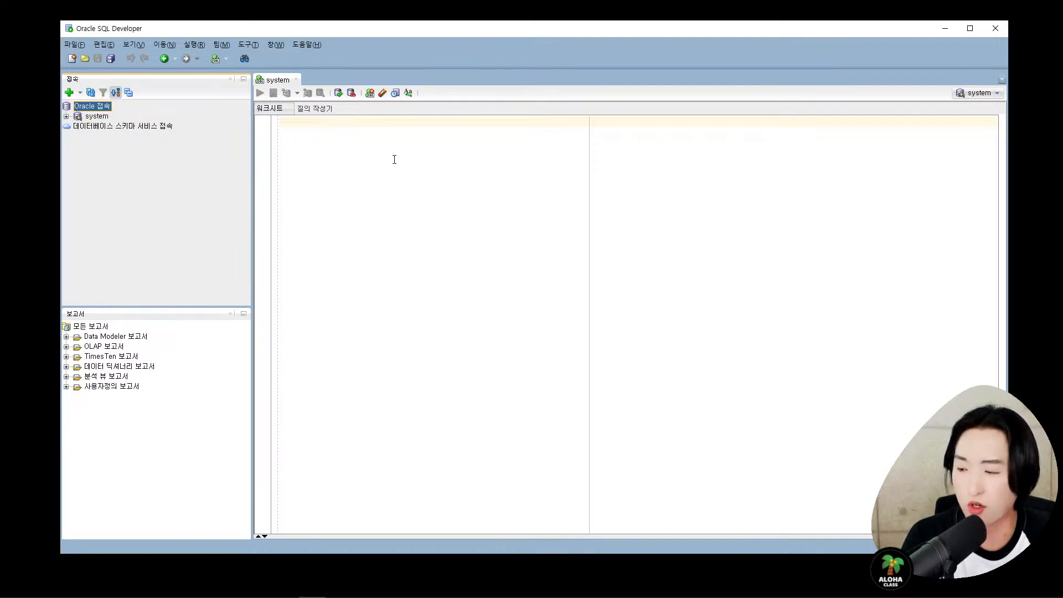
pyautogui.click(456, 173)
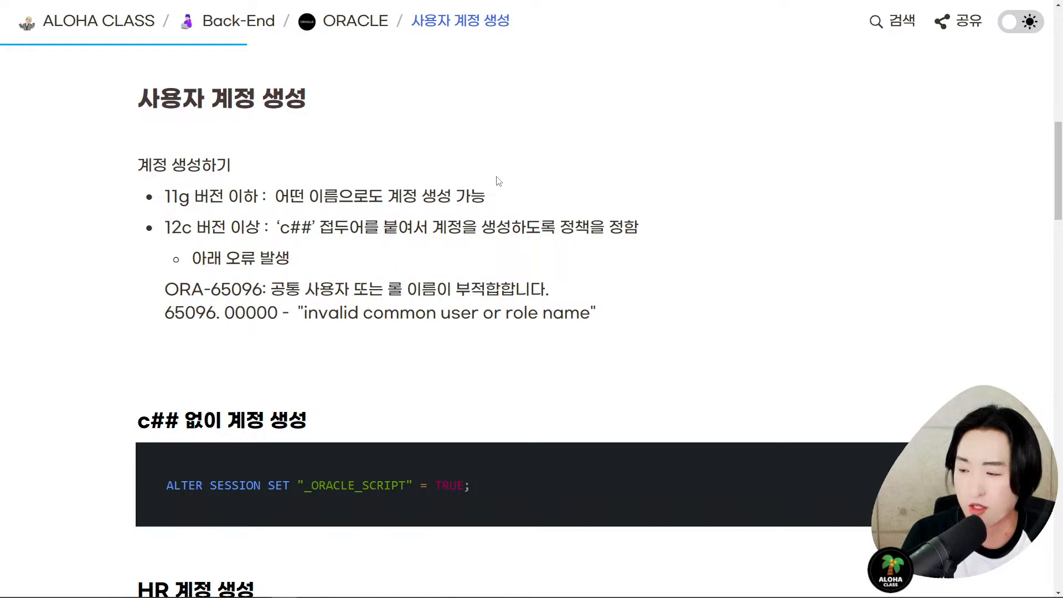
# - Write and underline a red '19c' annotation beside the notes heading
pyautogui.press('t')
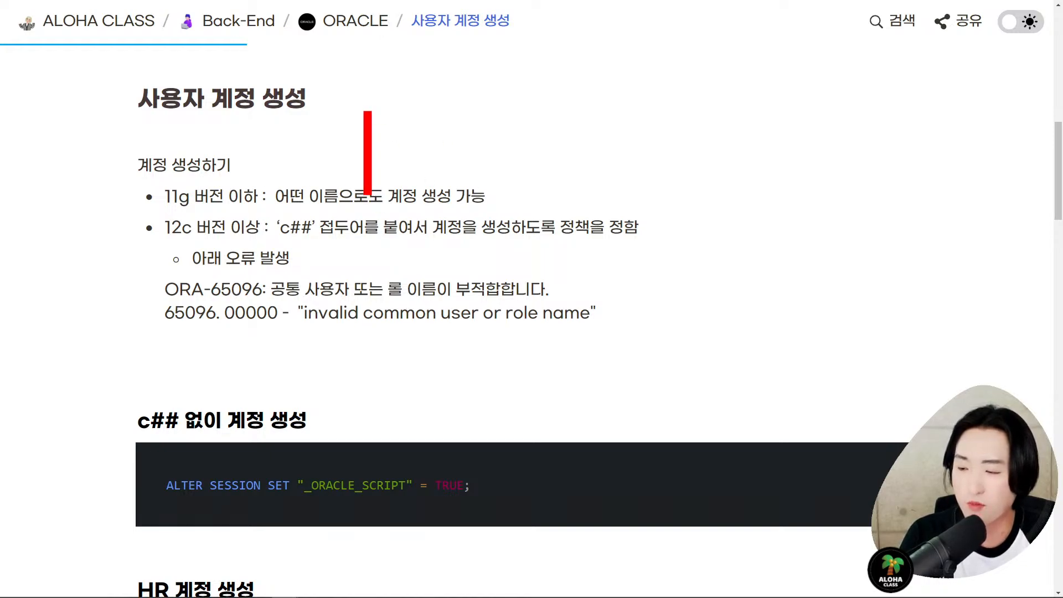
pyautogui.scroll(-6, 333, 88)
pyautogui.write('ㅅ')
pyautogui.press('BackSpace')
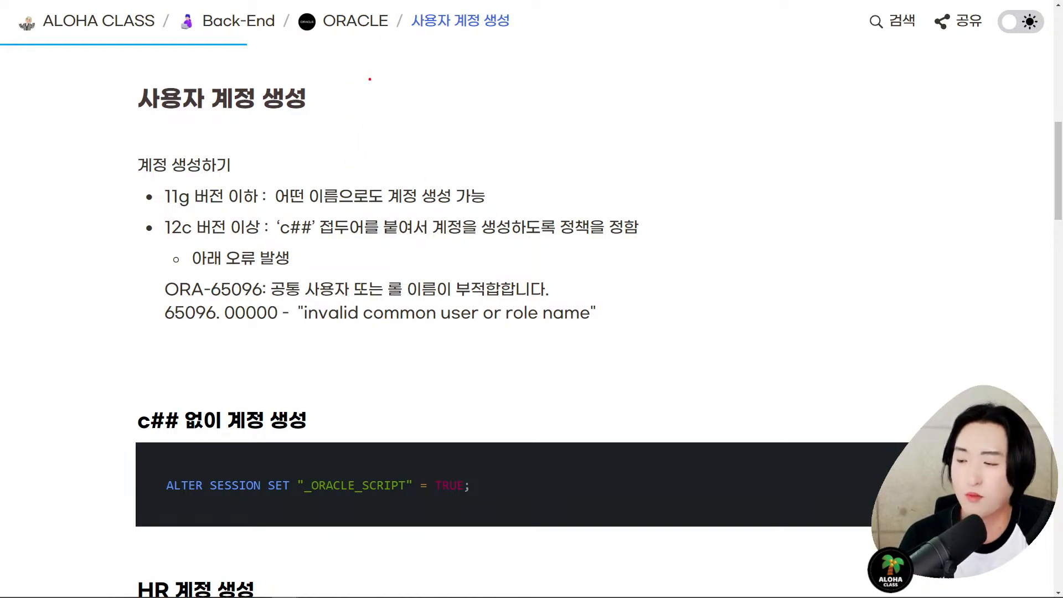
pyautogui.write('19C')
pyautogui.press('BackSpace')
pyautogui.write('c')
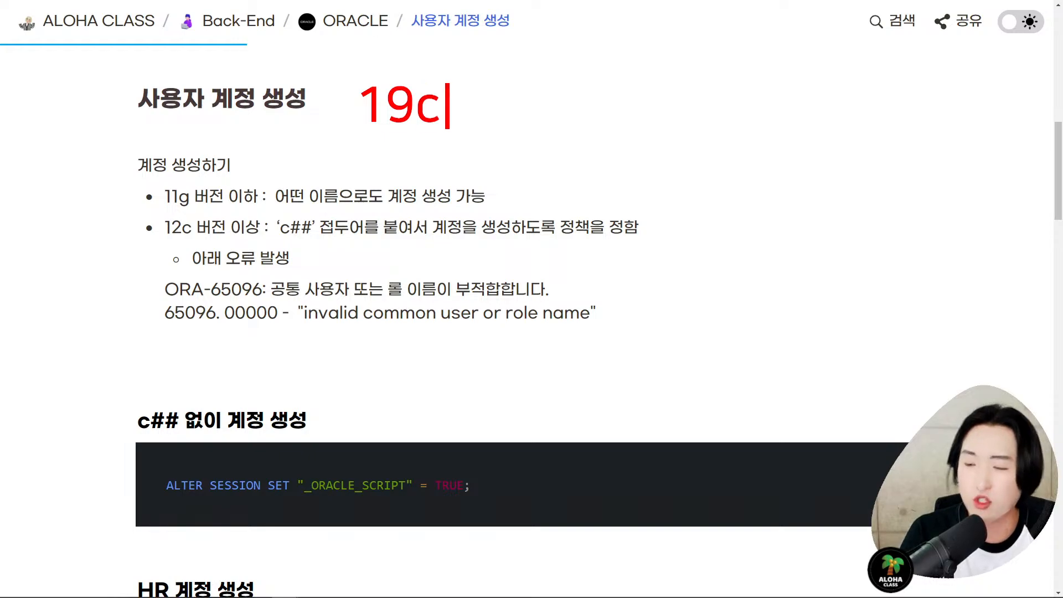
pyautogui.press('Escape')
pyautogui.moveTo(357, 136); pyautogui.dragTo(459, 134)
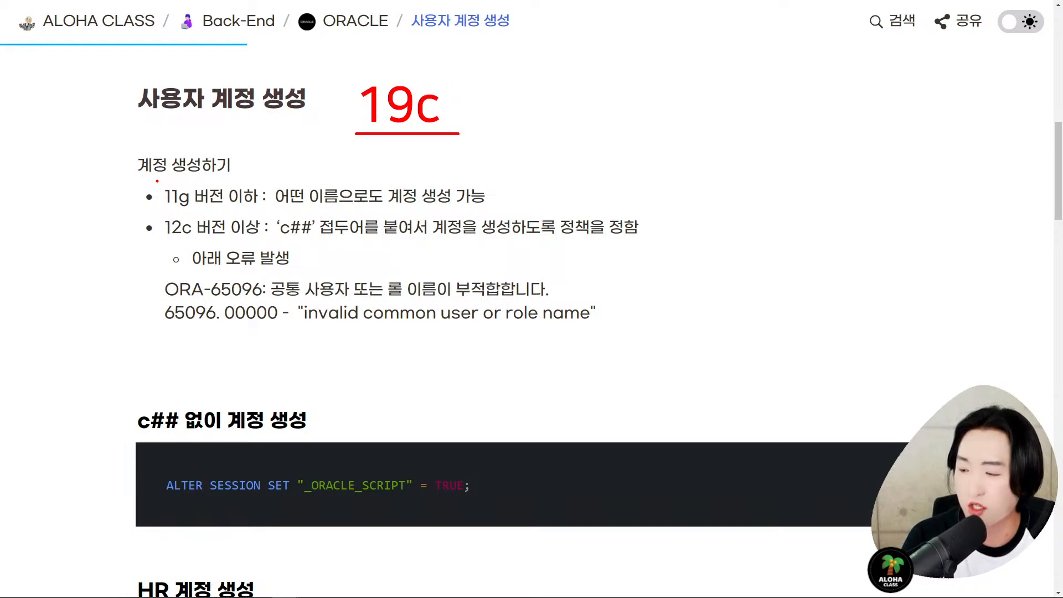
# - Frame the 11g rule, the 12c c## bullet, and the ORA-65096 error lines, and underline ALTER SESSION
pyautogui.moveTo(156, 180); pyautogui.dragTo(504, 213)
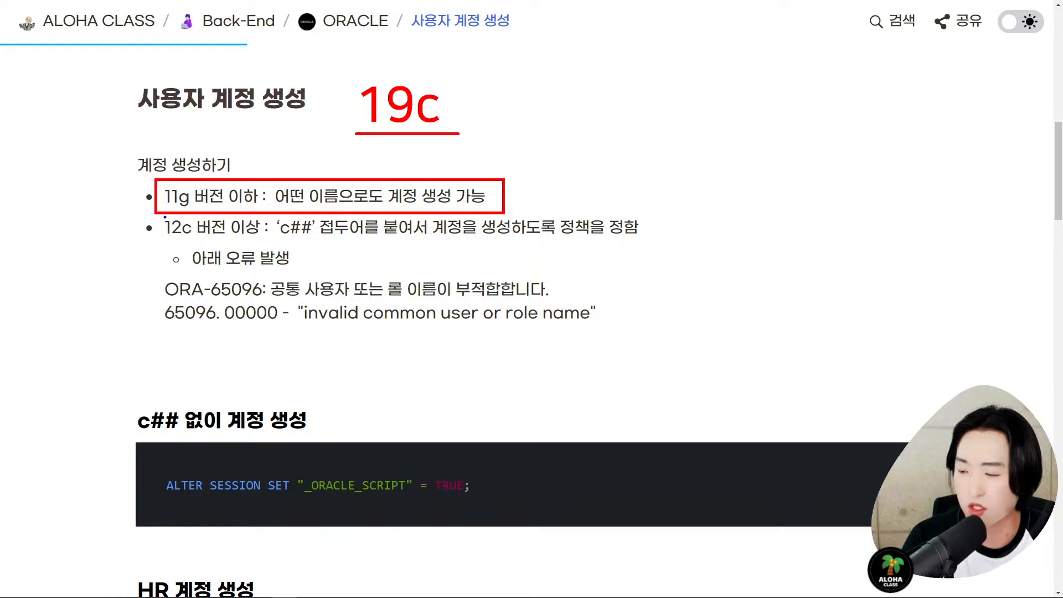
pyautogui.moveTo(155, 216)
pyautogui.mouseDown()
pyautogui.moveTo(361, 280)
pyautogui.moveTo(581, 286)
pyautogui.moveTo(658, 271)
pyautogui.mouseUp()
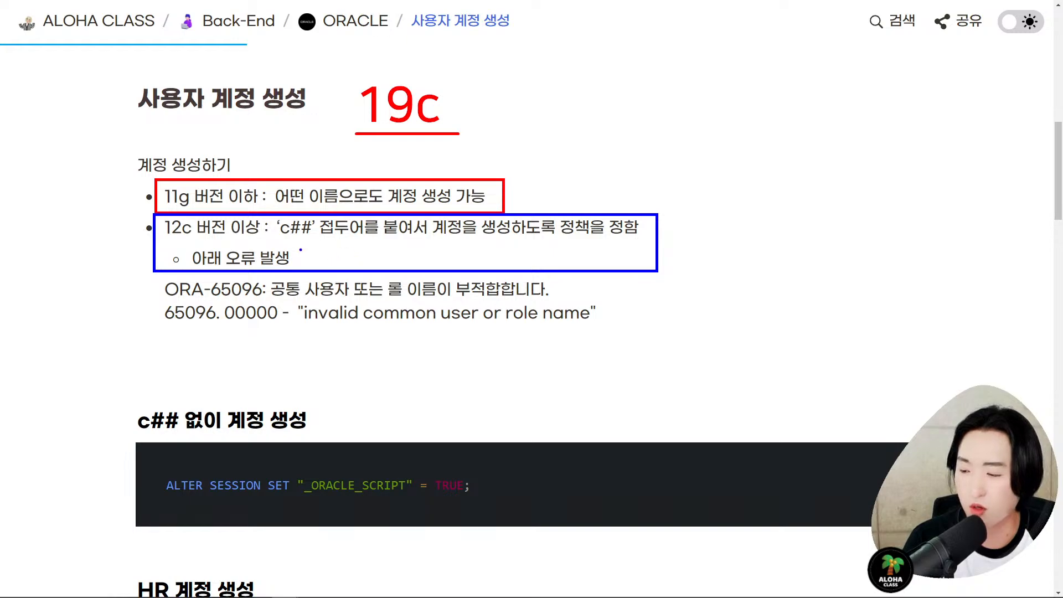
pyautogui.moveTo(277, 239)
pyautogui.mouseDown()
pyautogui.moveTo(367, 245)
pyautogui.moveTo(317, 241)
pyautogui.mouseUp()
pyautogui.hotkey('ctrl', 'z')
pyautogui.hotkey('ctrl', 'z')
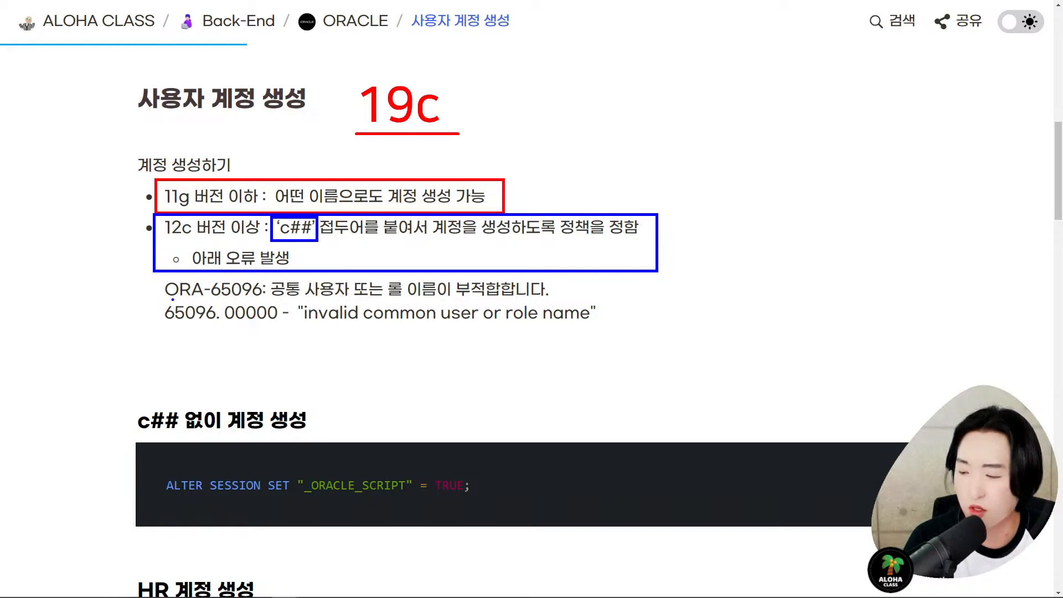
pyautogui.moveTo(157, 278); pyautogui.dragTo(619, 332)
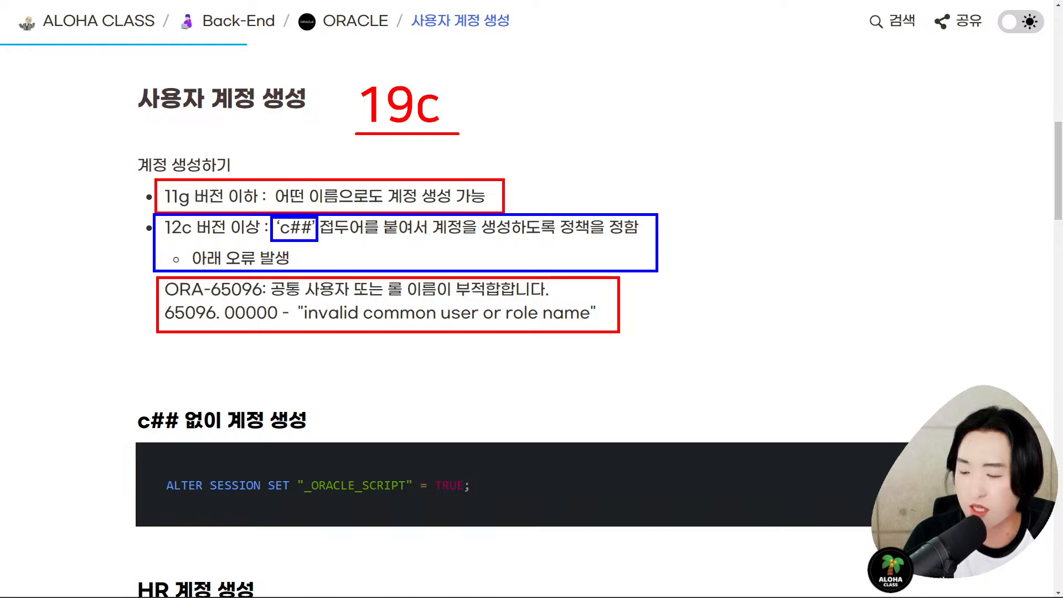
pyautogui.moveTo(155, 503)
pyautogui.mouseDown()
pyautogui.moveTo(474, 504)
pyautogui.moveTo(509, 490)
pyautogui.moveTo(529, 464)
pyautogui.mouseUp()
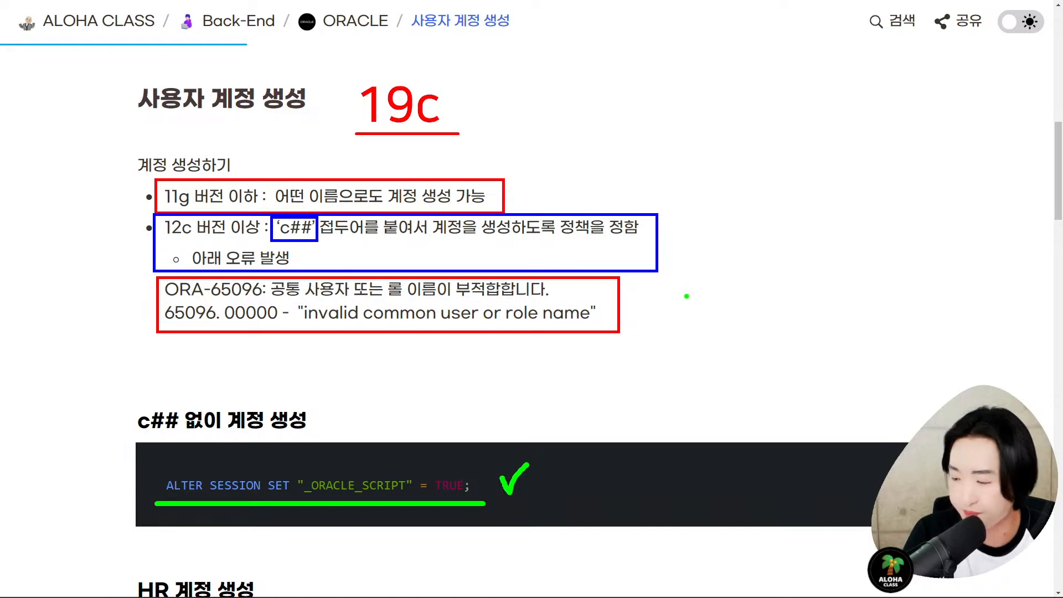
# - Add red marks on 12c and an arrow to the ALTER SESSION statement, then clear the annotations
pyautogui.press('r')
pyautogui.moveTo(159, 243); pyautogui.dragTo(247, 241)
pyautogui.moveTo(423, 137)
pyautogui.mouseDown()
pyautogui.moveTo(411, 143)
pyautogui.moveTo(423, 76)
pyautogui.moveTo(425, 141)
pyautogui.moveTo(415, 66)
pyautogui.moveTo(429, 143)
pyautogui.mouseUp()
pyautogui.hotkey('ctrl', 'z')
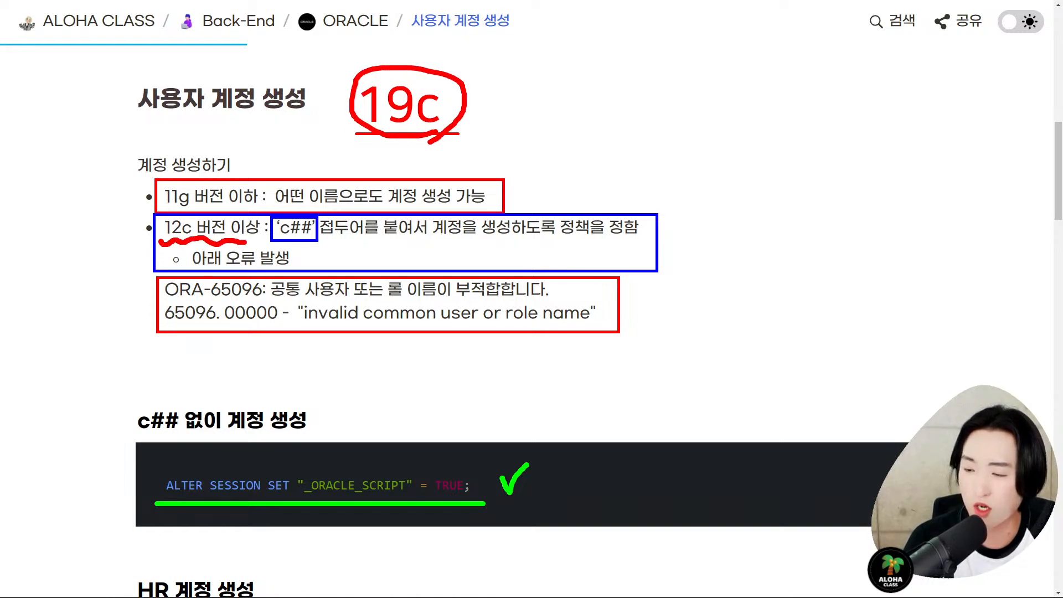
pyautogui.moveTo(185, 428)
pyautogui.mouseDown()
pyautogui.moveTo(146, 437)
pyautogui.moveTo(196, 416)
pyautogui.moveTo(186, 446)
pyautogui.mouseUp()
pyautogui.hotkey('ctrl', 'z')
pyautogui.moveTo(159, 489); pyautogui.dragTo(80, 489)
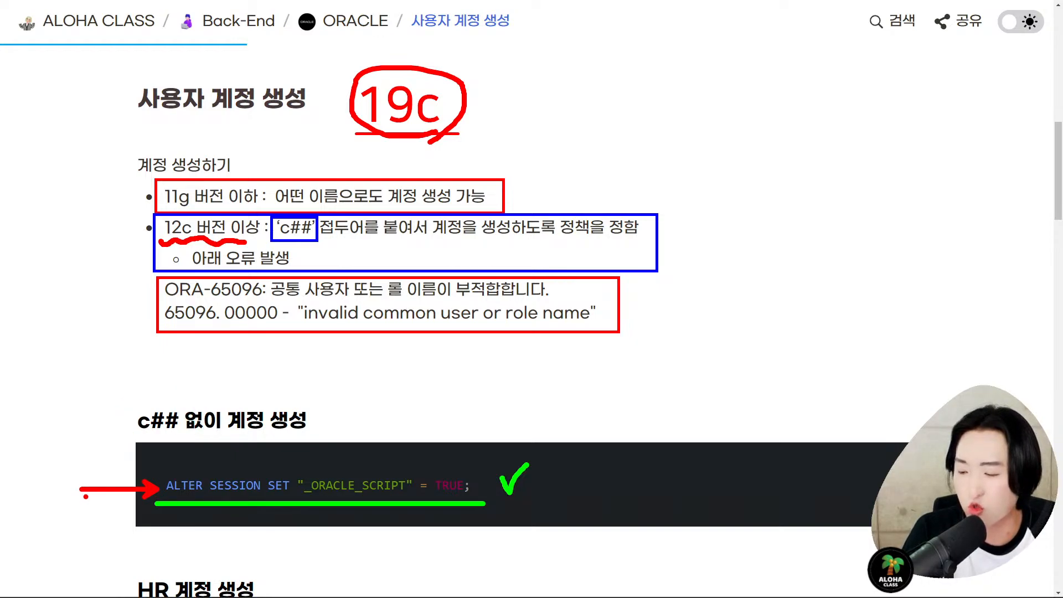
pyautogui.press('Escape')
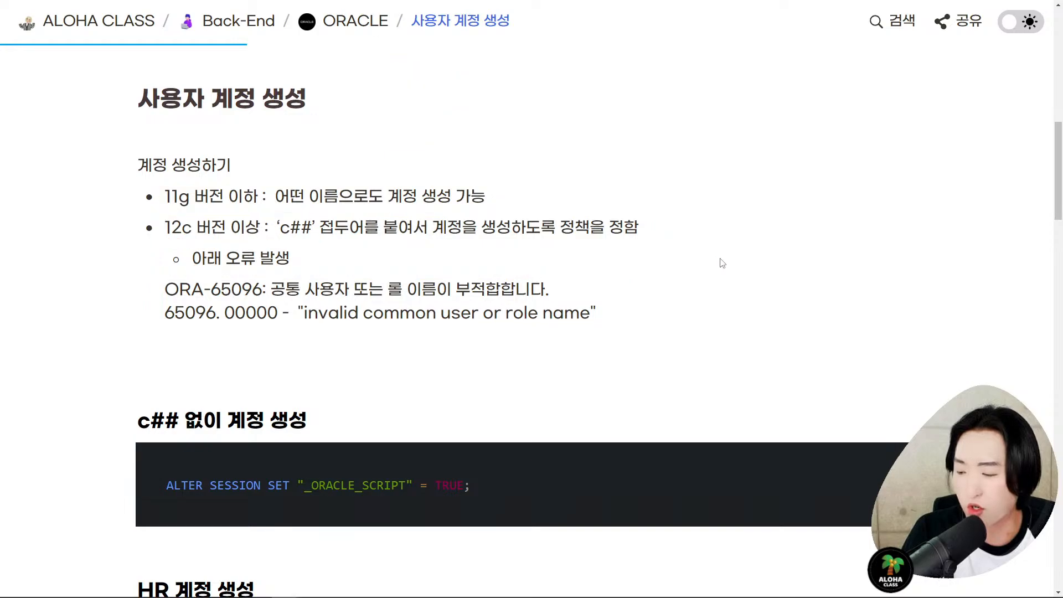
# - Copy the ALTER SESSION SET "_ORACLE_SCRIPT" = TRUE; code block and return to SQL Developer
pyautogui.scroll(-6, 722, 263)
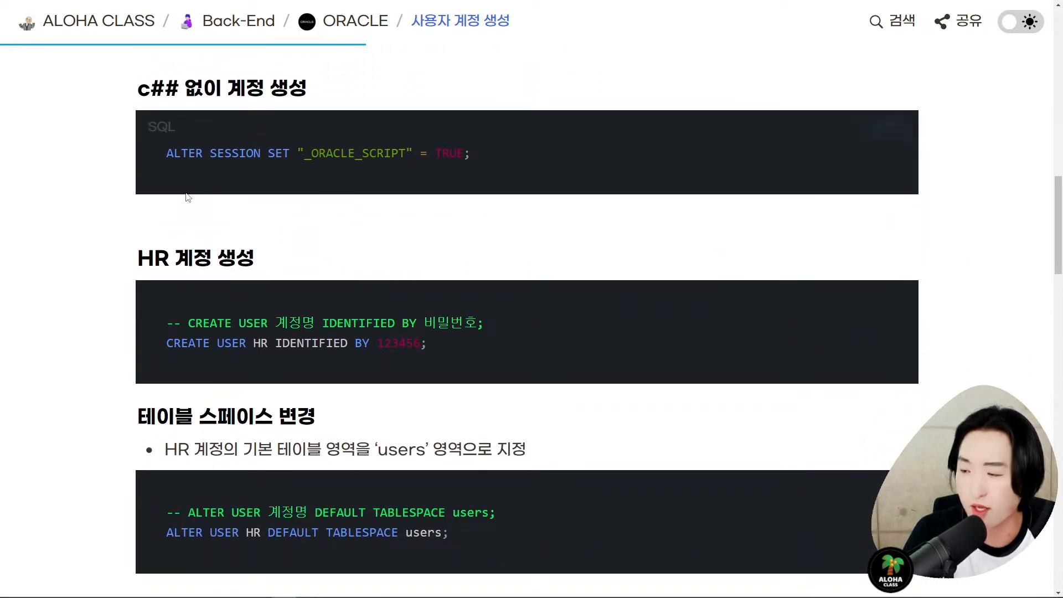
pyautogui.hotkey('ctrl', '1')
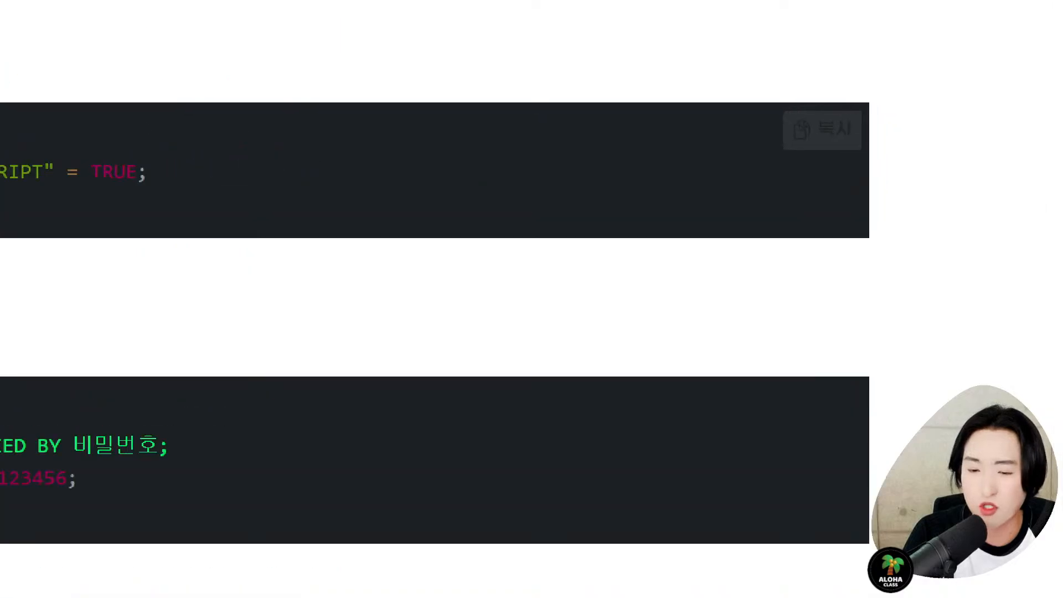
pyautogui.click(931, 123)
pyautogui.moveTo(889, 89); pyautogui.dragTo(677, 173)
pyautogui.press('Escape')
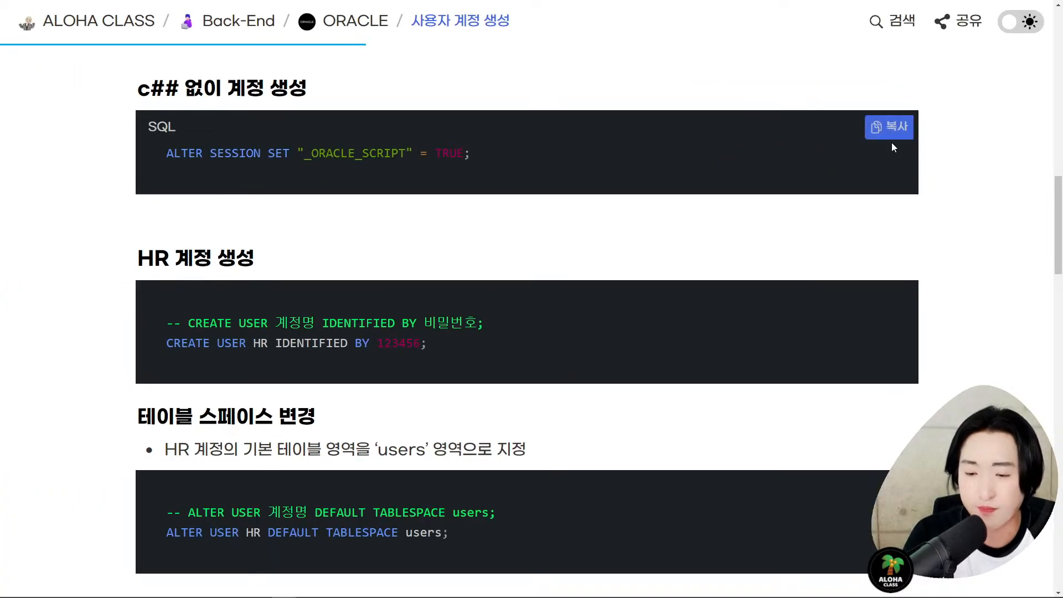
pyautogui.click(900, 137)
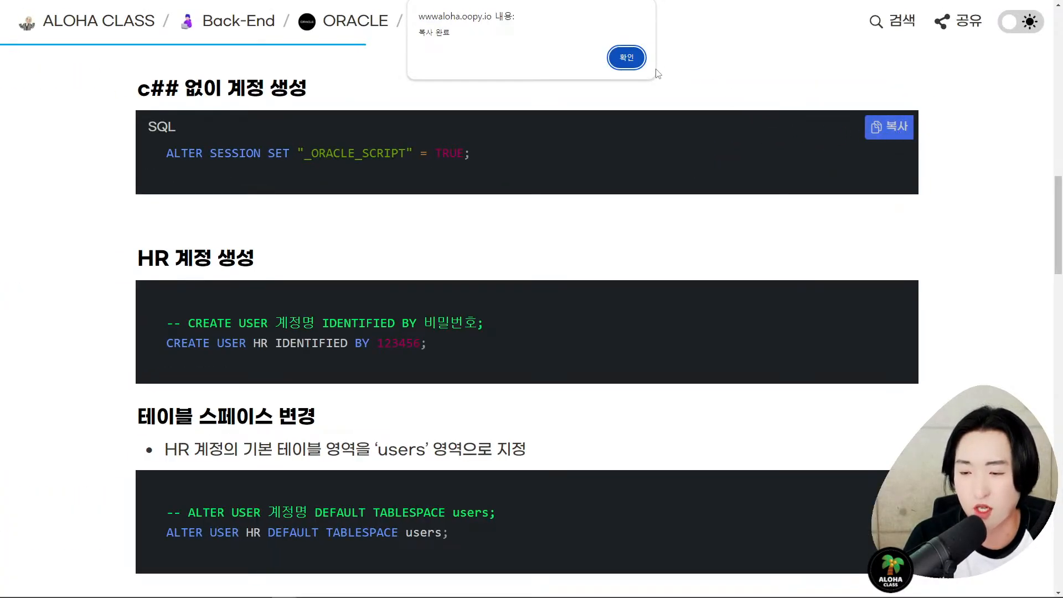
pyautogui.click(626, 57)
pyautogui.hotkey('alt', 'Tab')
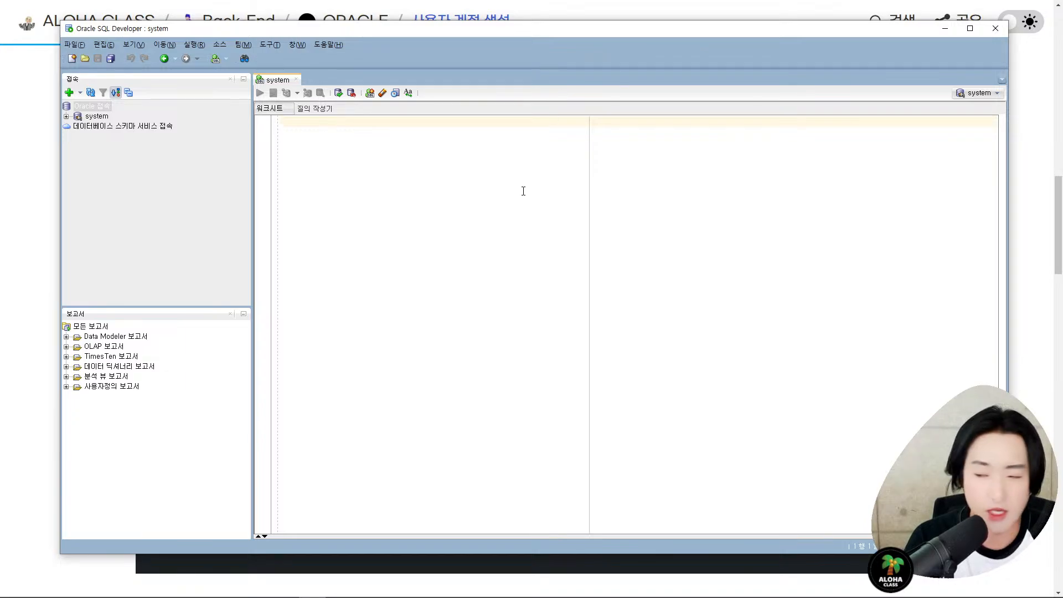
# - Paste the ALTER SESSION SET "_ORACLE_SCRIPT" = TRUE; statement into the system worksheet
pyautogui.hotkey('ctrl', '1')
pyautogui.click(343, 76)
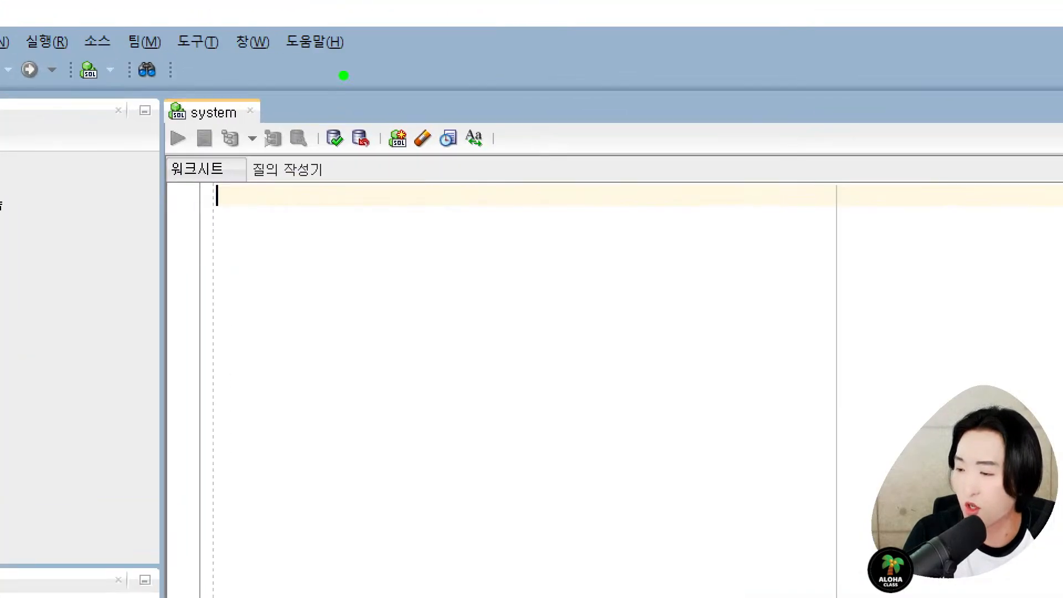
pyautogui.press('r')
pyautogui.moveTo(160, 97)
pyautogui.mouseDown()
pyautogui.moveTo(380, 304)
pyautogui.moveTo(910, 562)
pyautogui.mouseUp()
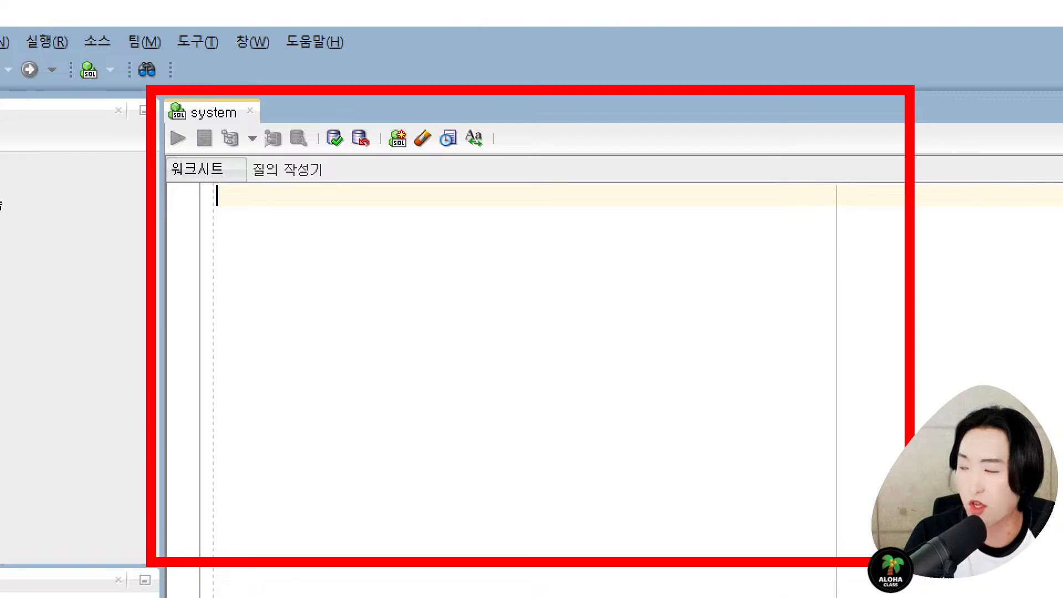
pyautogui.press('Escape')
pyautogui.hotkey('ctrl', 'v')
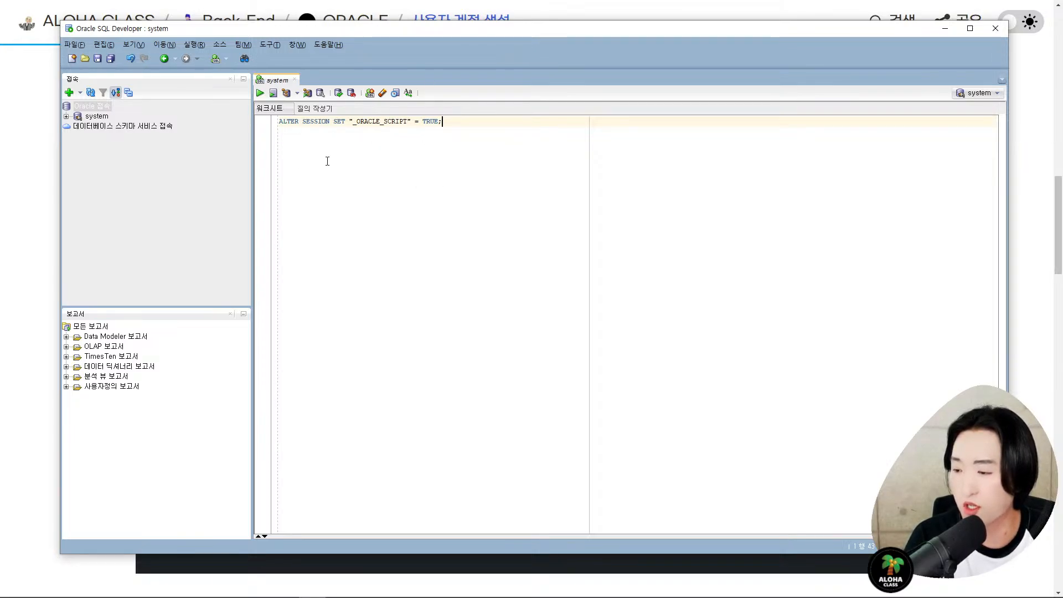
# - Open 도구 > 환경설정 to enlarge the code editor font size
pyautogui.click(272, 45)
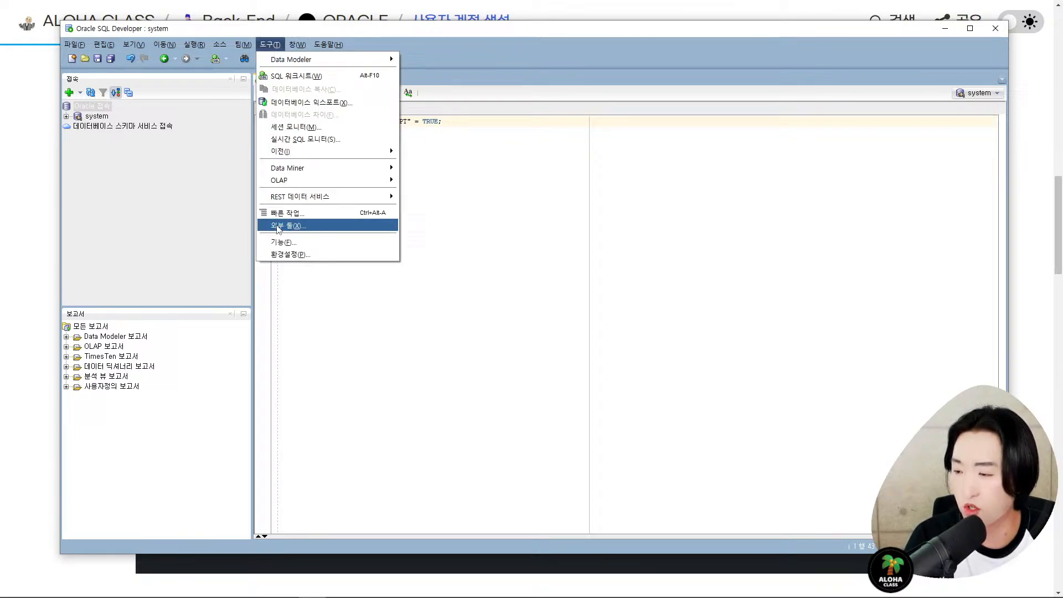
pyautogui.click(288, 254)
pyautogui.moveTo(416, 158); pyautogui.dragTo(1062, 110)
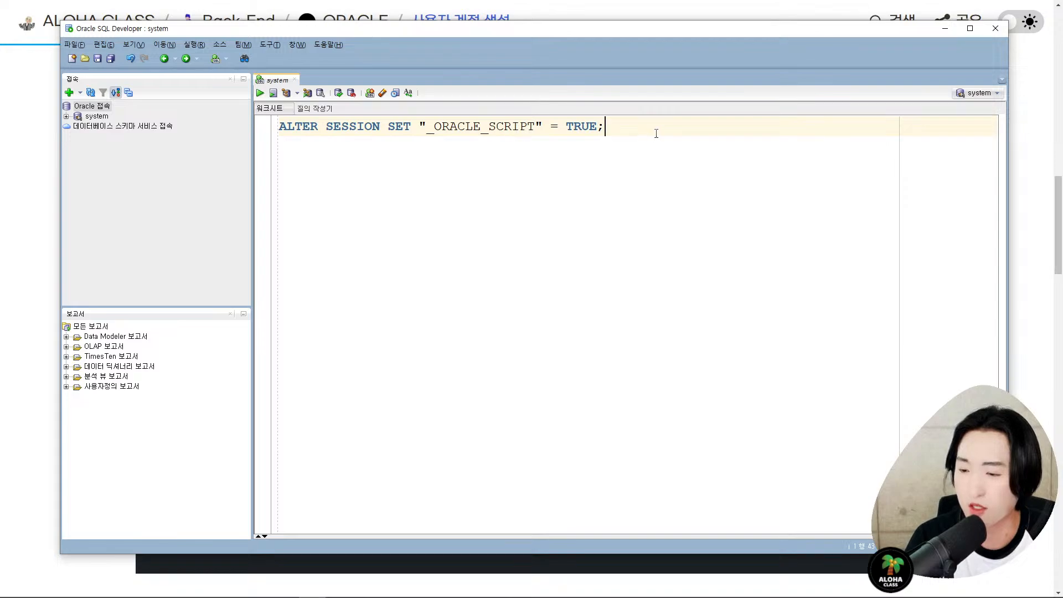
pyautogui.click(488, 128)
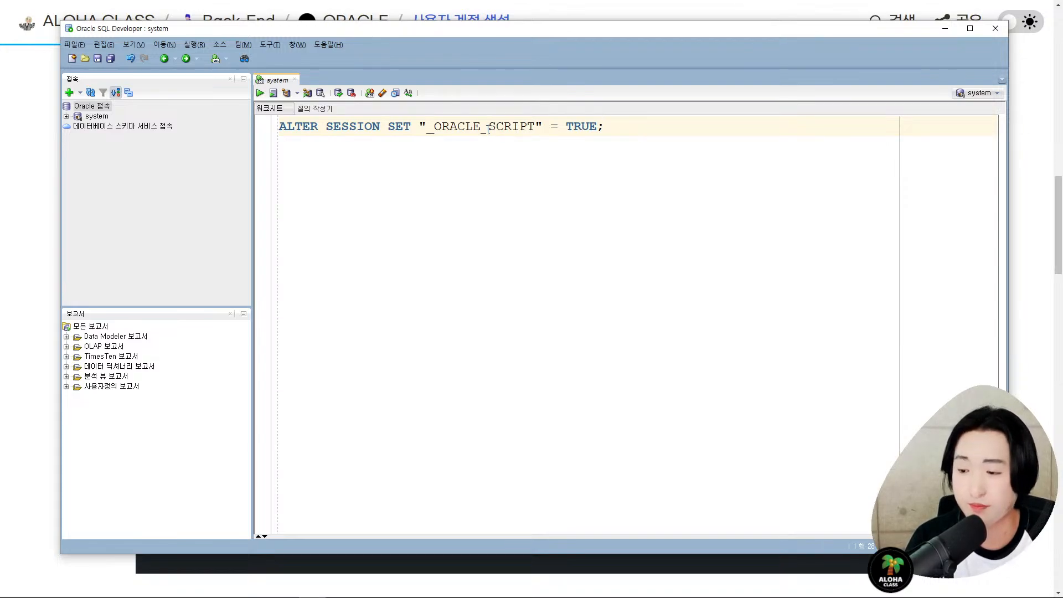
pyautogui.press('Left')
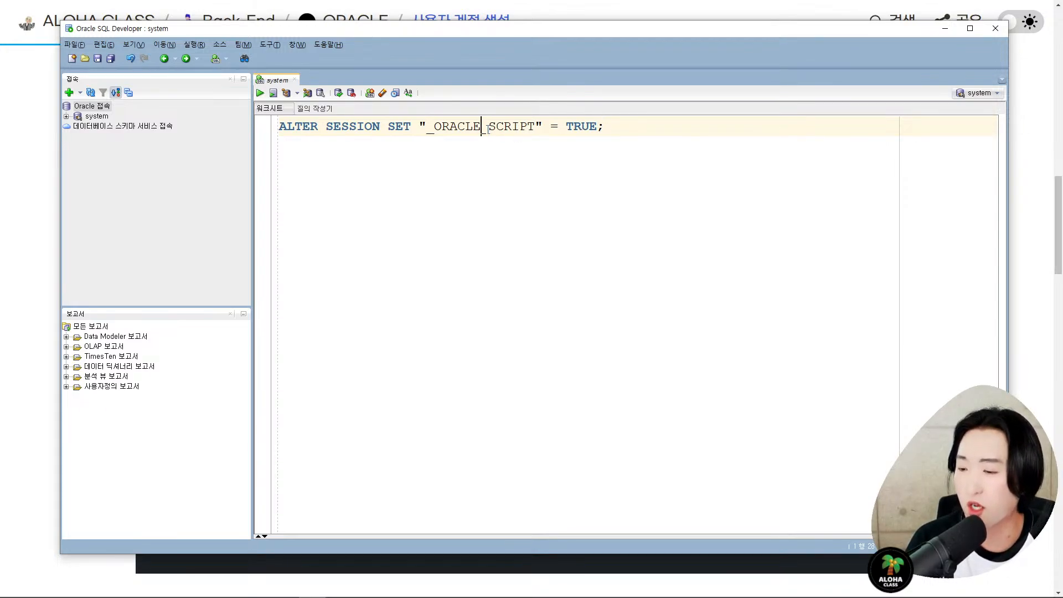
# - Run the ALTER SESSION statement, then open an empty line above it for a comment
pyautogui.press('Left')
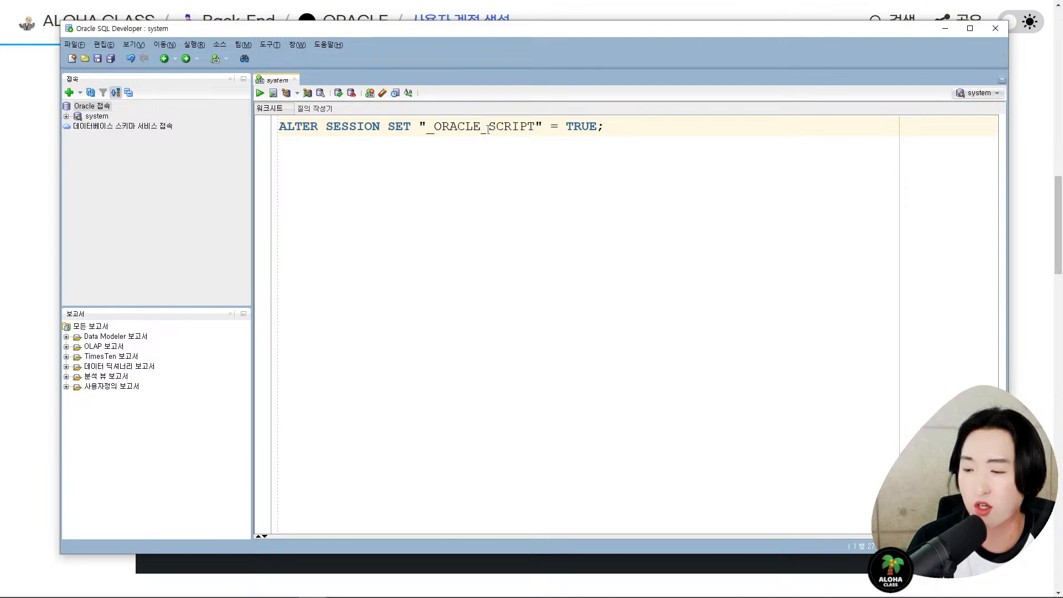
pyautogui.hotkey('ctrl', 'Return')
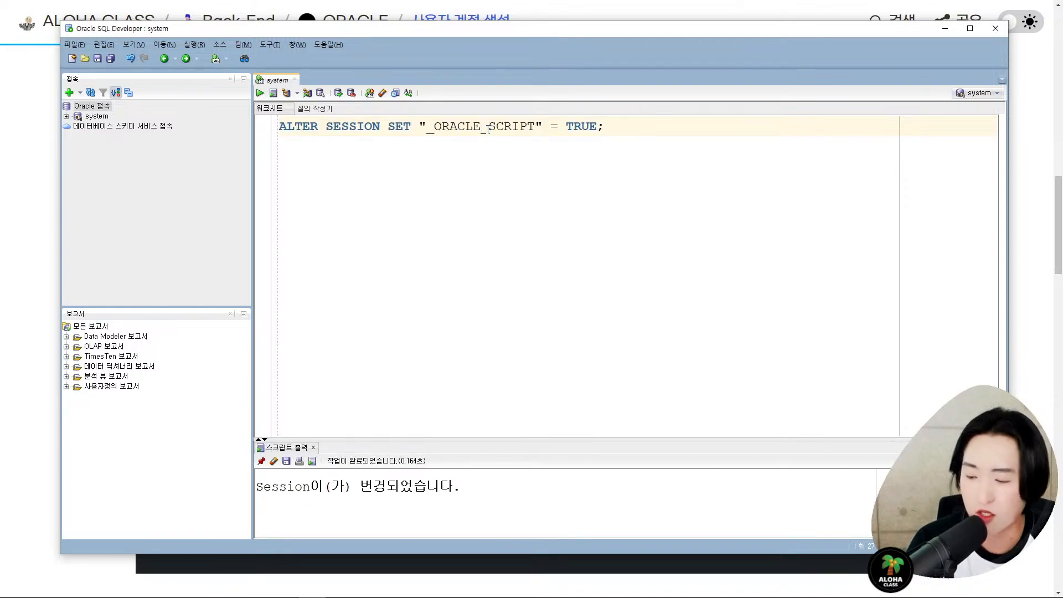
pyautogui.press('Home')
pyautogui.press('Return')
pyautogui.press('Up')
# - Write the comment '-- c## 없이 계정 생성' above ALTER SESSION and add a blank line below the statement
pyautogui.write('-- d')
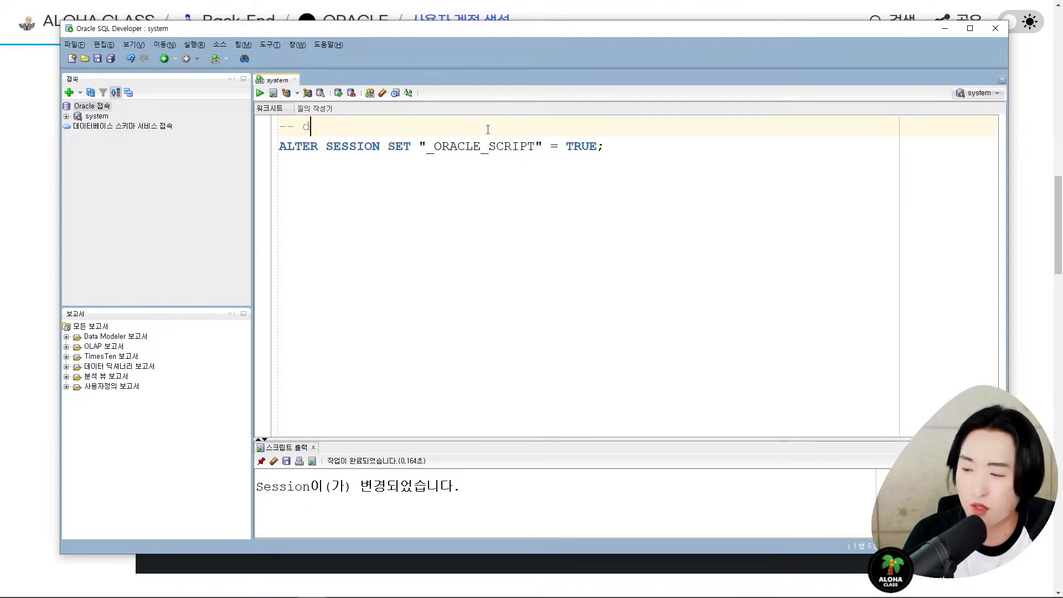
pyautogui.press('BackSpace')
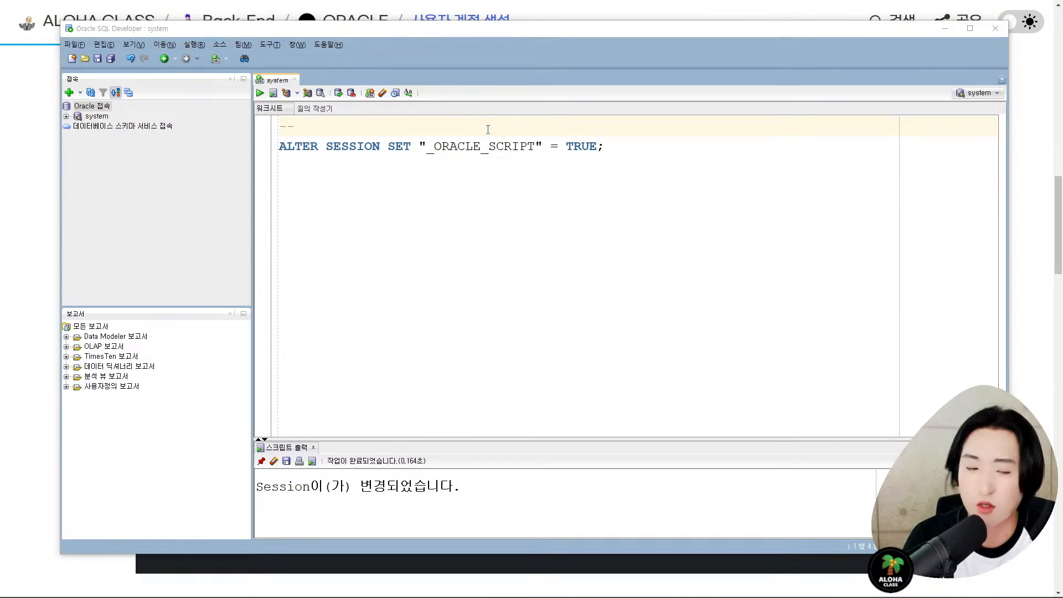
pyautogui.hotkey('alt', 'Tab')
pyautogui.moveTo(138, 88); pyautogui.dragTo(359, 87)
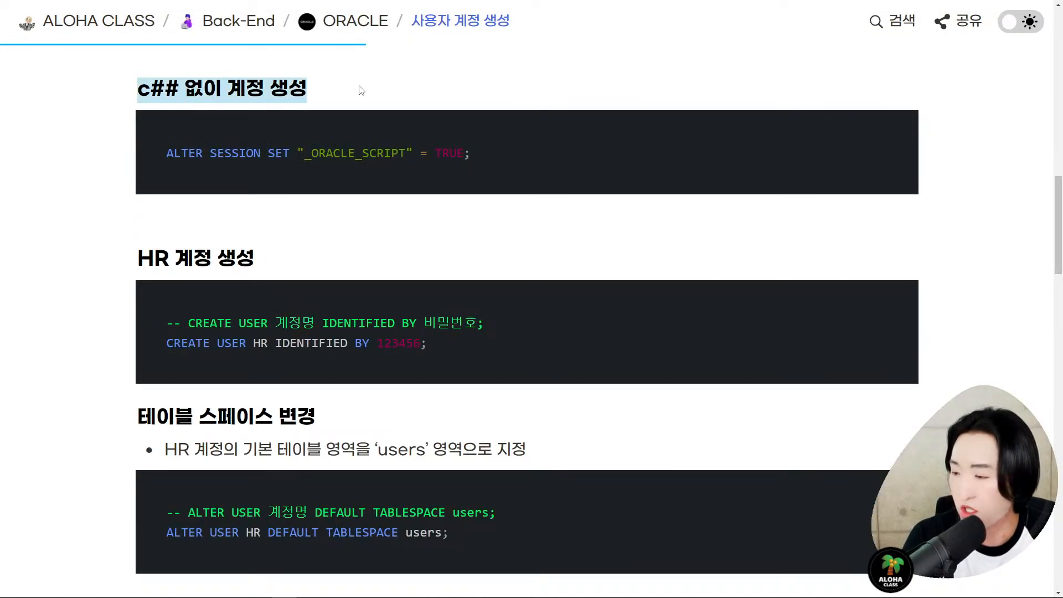
pyautogui.click(499, 101)
pyautogui.hotkey('alt', 'Tab')
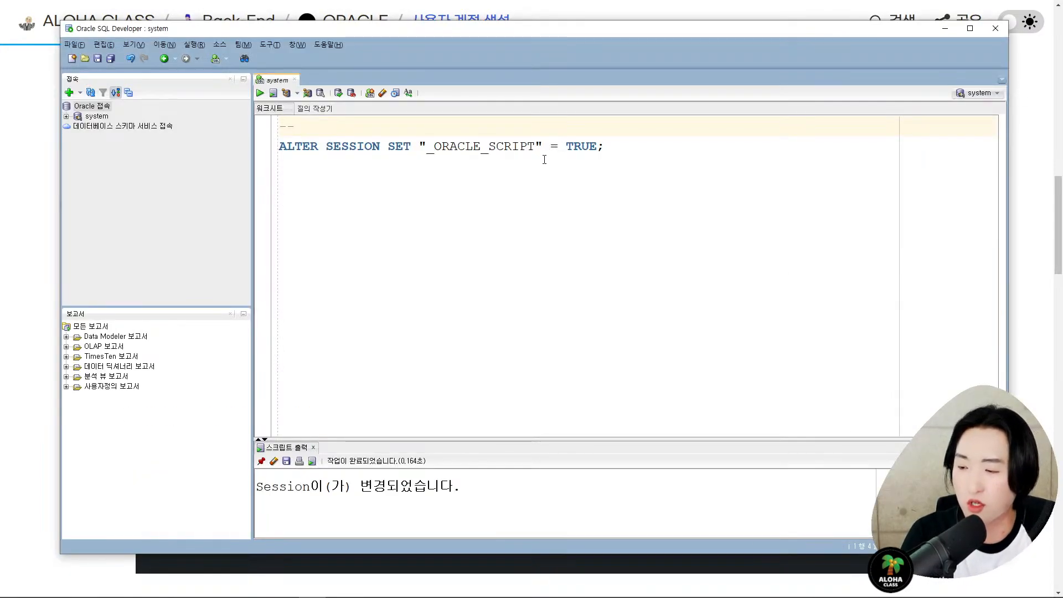
pyautogui.write('c## 없')
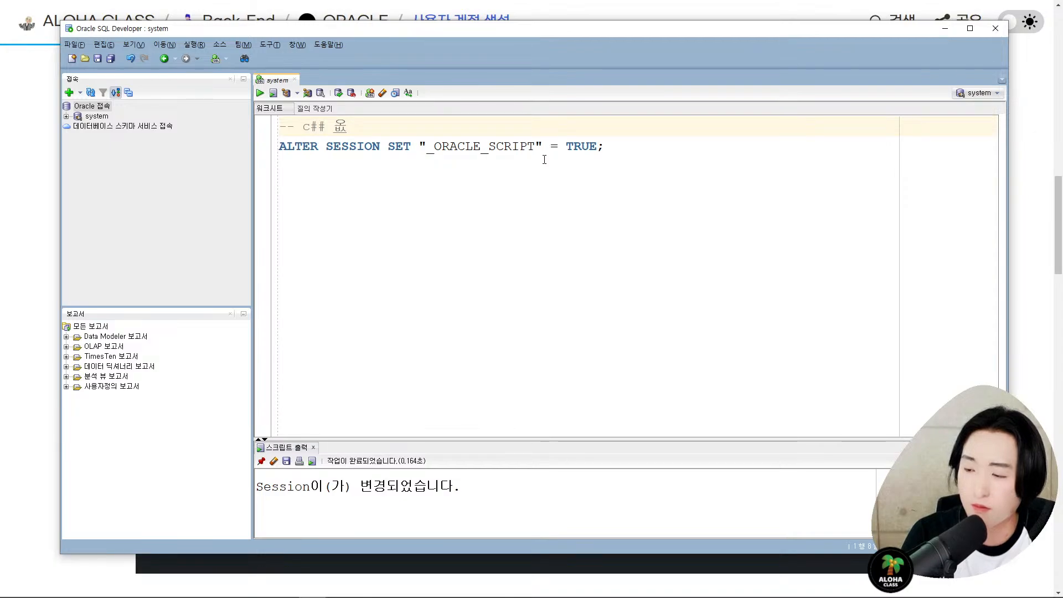
pyautogui.write('이 계정 스')
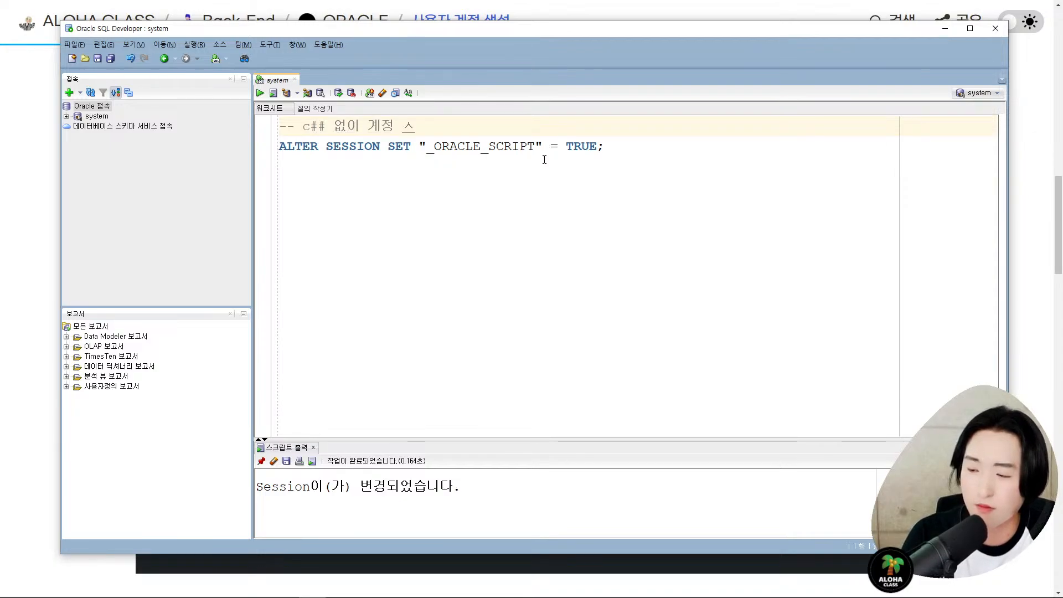
pyautogui.write('생성')
pyautogui.press('Down')
pyautogui.press('End')
pyautogui.press('Return')
pyautogui.press('Return')
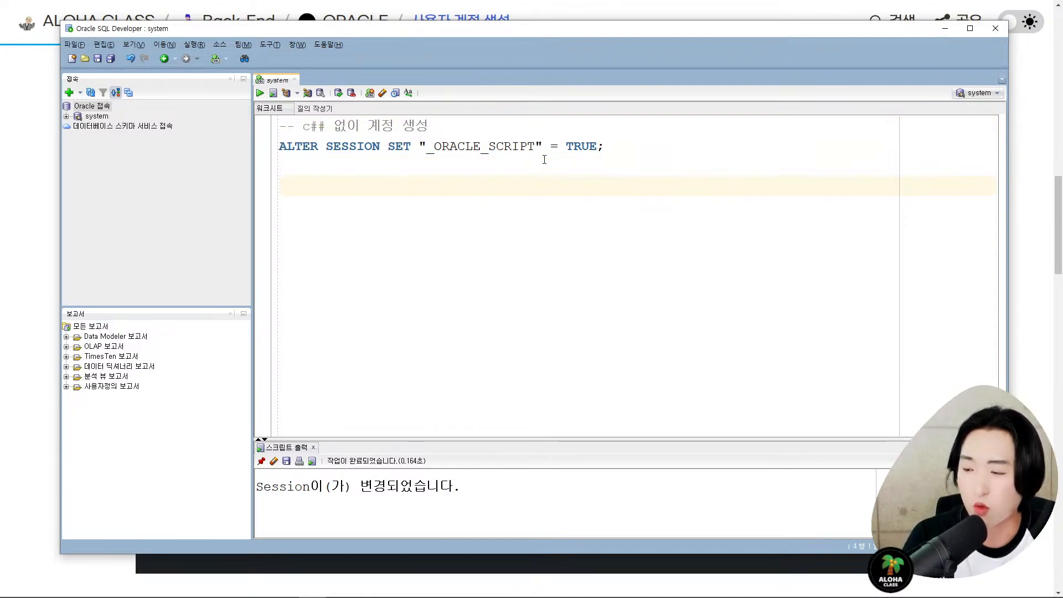
pyautogui.hotkey('alt', 'Tab')
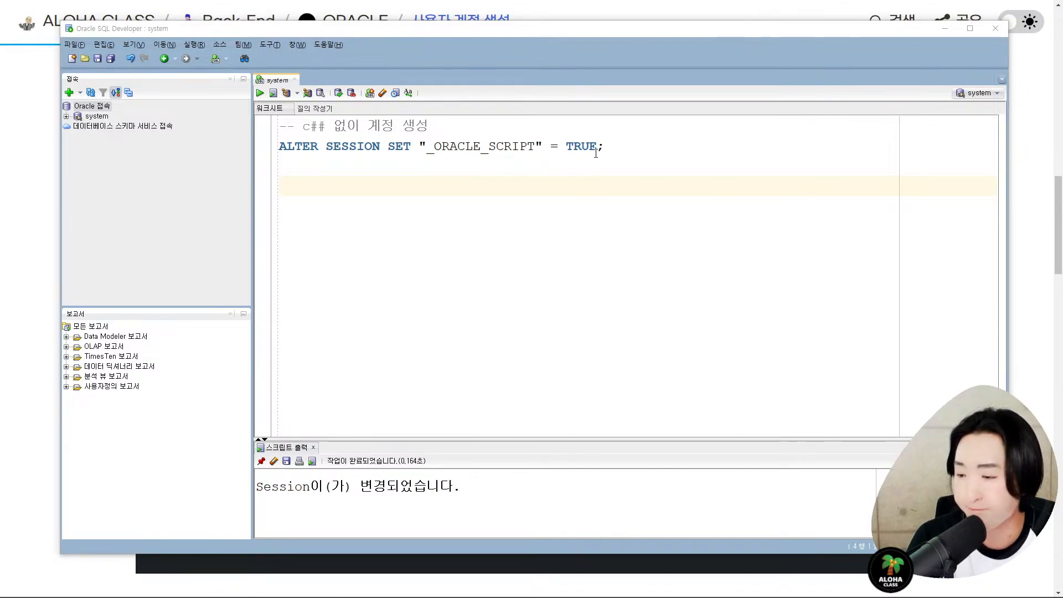
# - Copy the CREATE USER HR code block from the tutorial and paste it below ALTER SESSION
pyautogui.hotkey('alt', 'Tab')
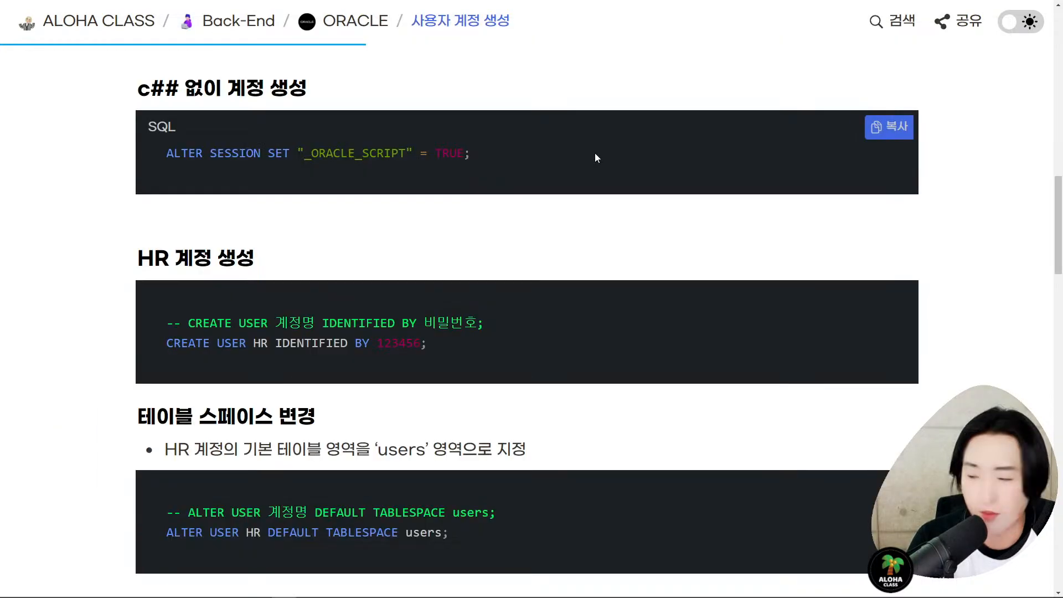
pyautogui.scroll(-2, 594, 153)
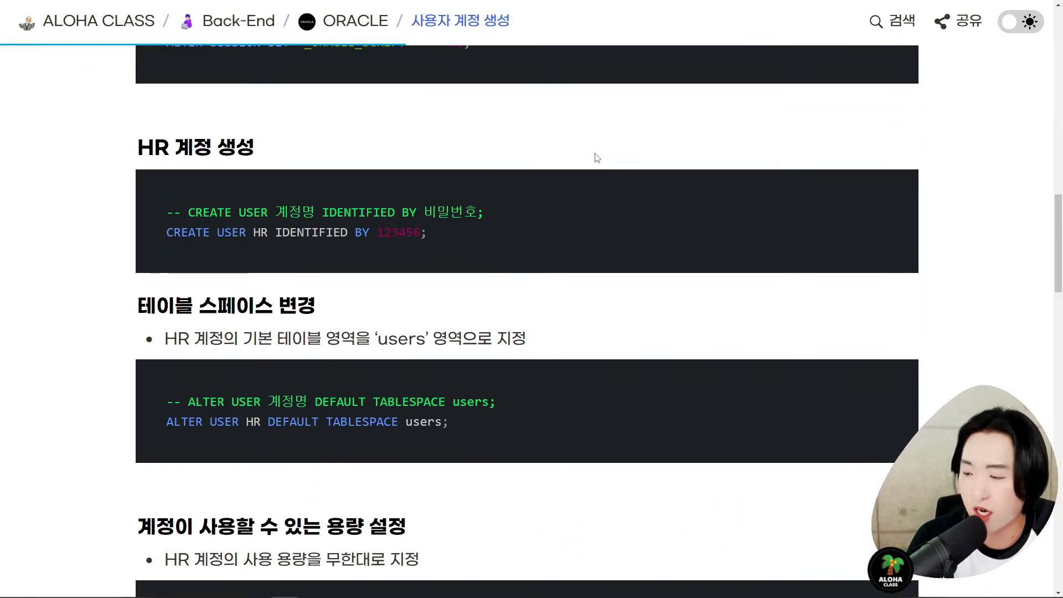
pyautogui.scroll(-1, 597, 158)
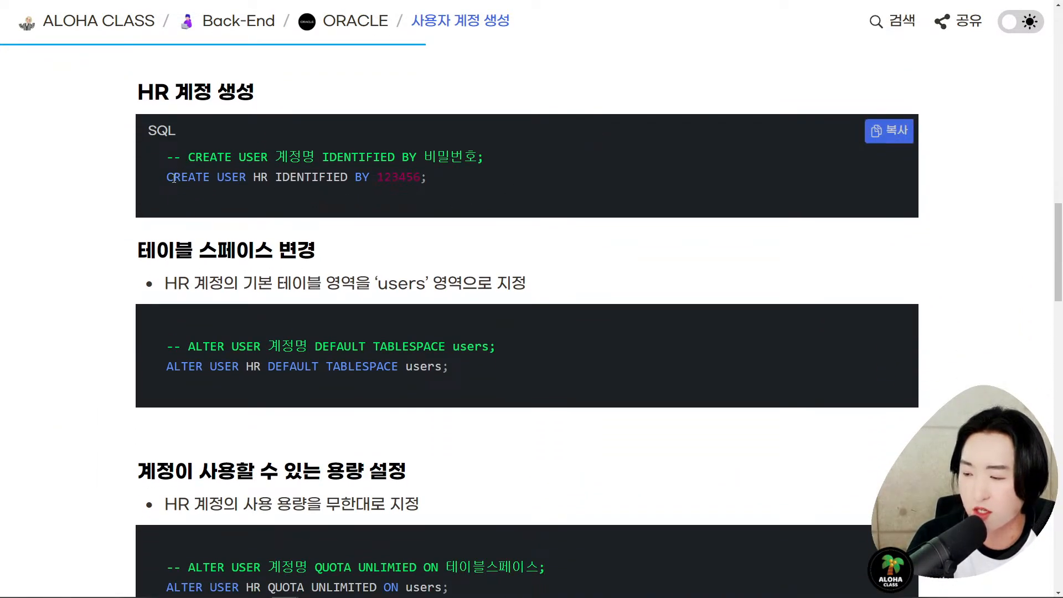
pyautogui.click(1018, 22)
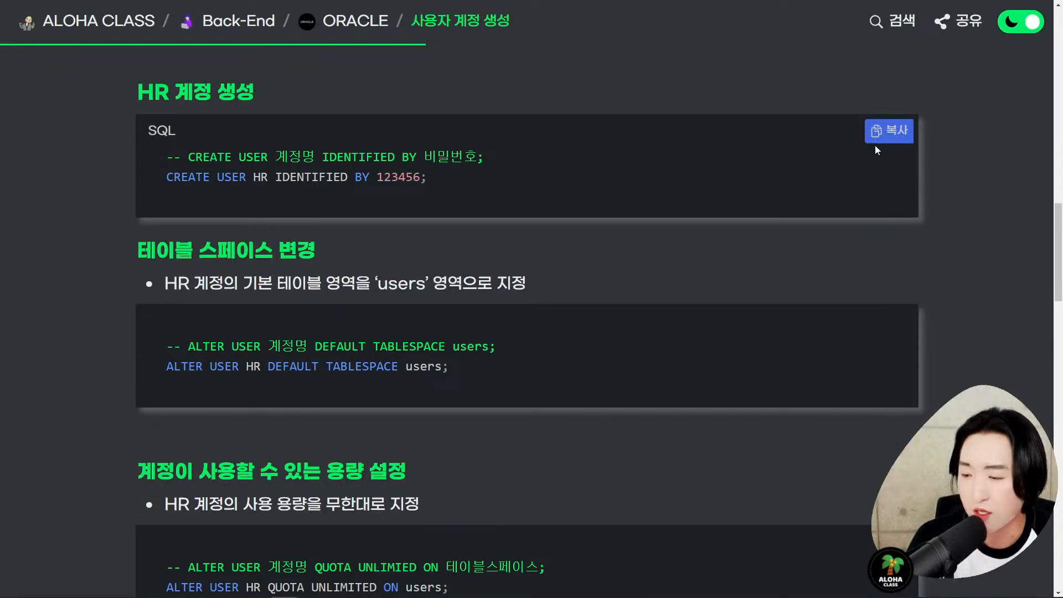
pyautogui.click(876, 142)
pyautogui.click(639, 64)
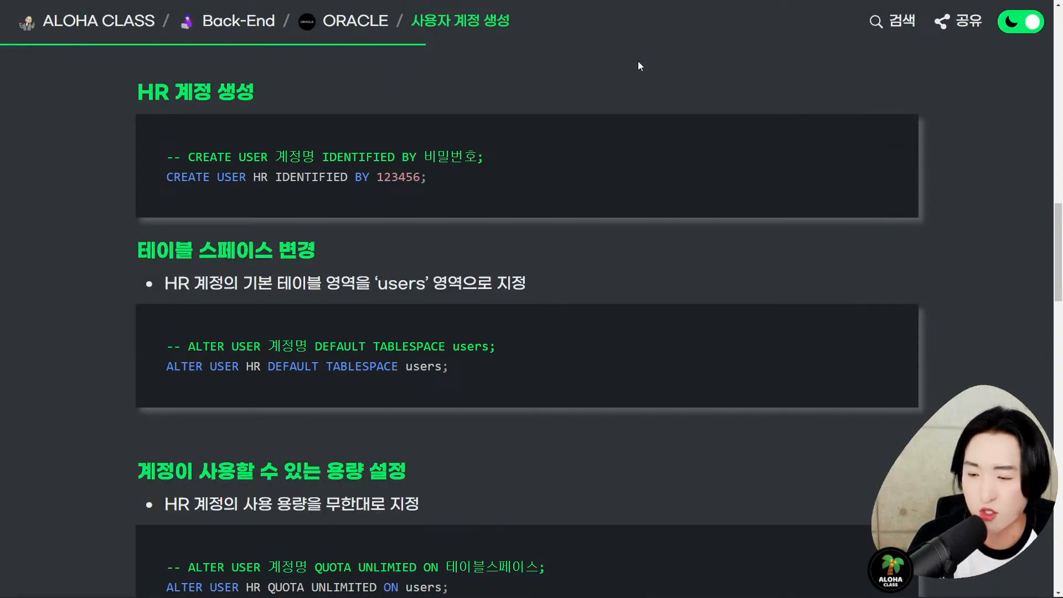
pyautogui.hotkey('alt', 'Tab')
pyautogui.press('Return')
pyautogui.hotkey('ctrl', 'v')
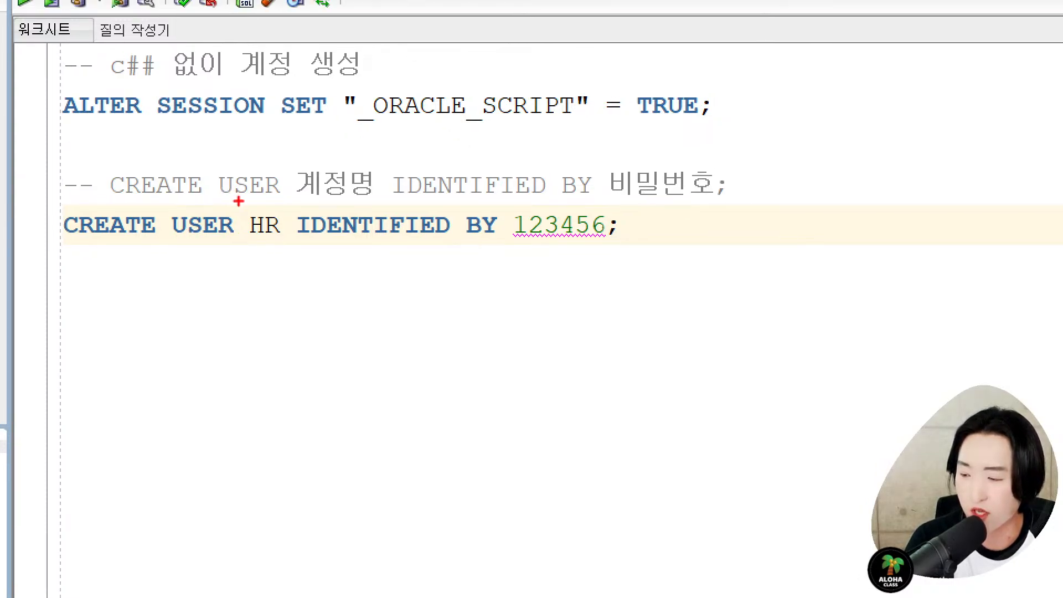
# - Run the CREATE USER HR statement, confirming user HR was created, then return to the tutorial
pyautogui.moveTo(240, 208); pyautogui.dragTo(289, 242)
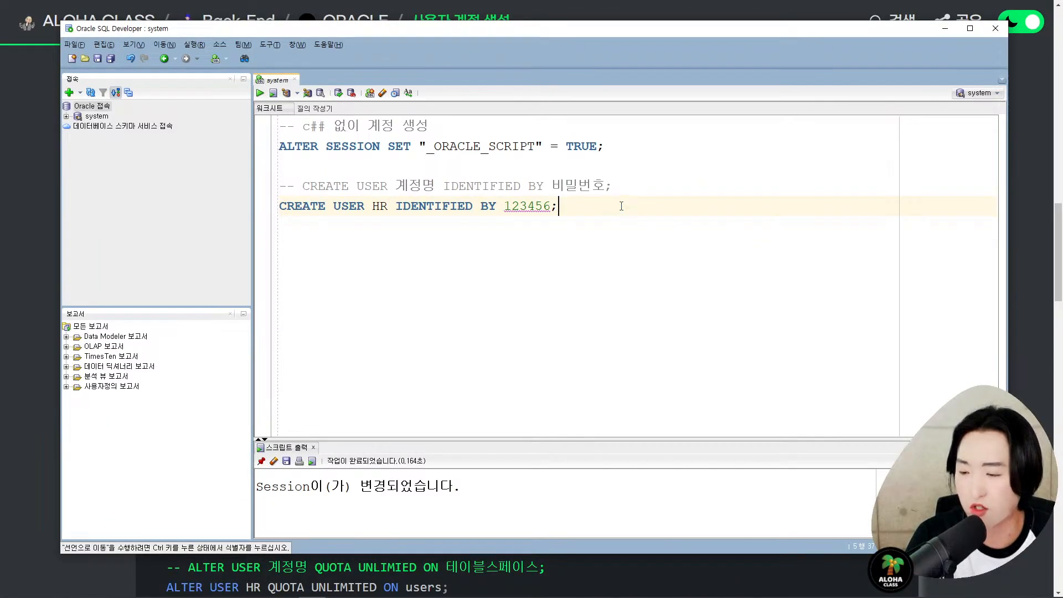
pyautogui.hotkey('ctrl', 'Return')
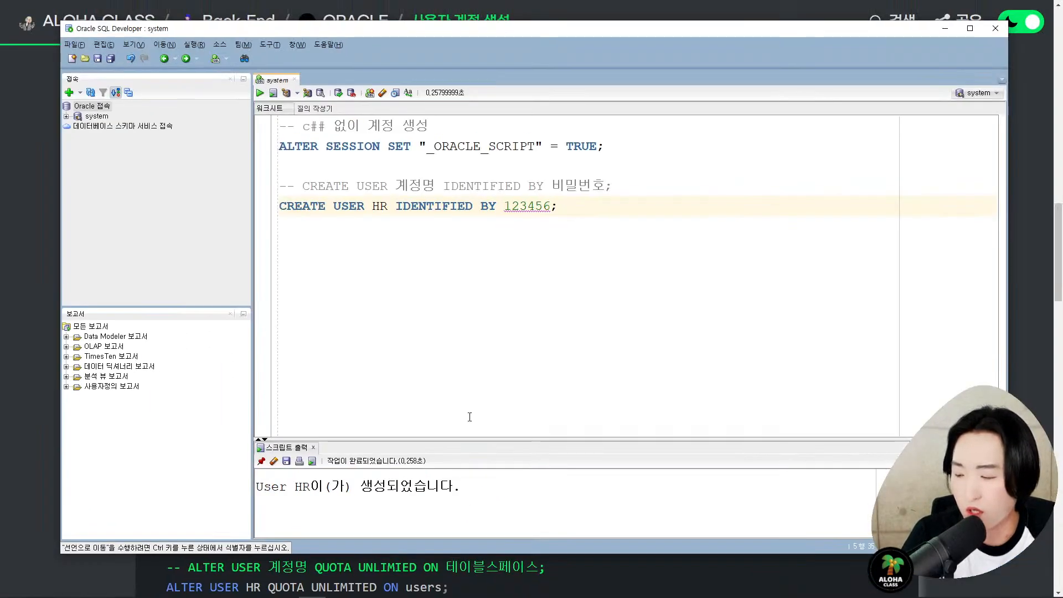
pyautogui.press('Return')
pyautogui.press('Return')
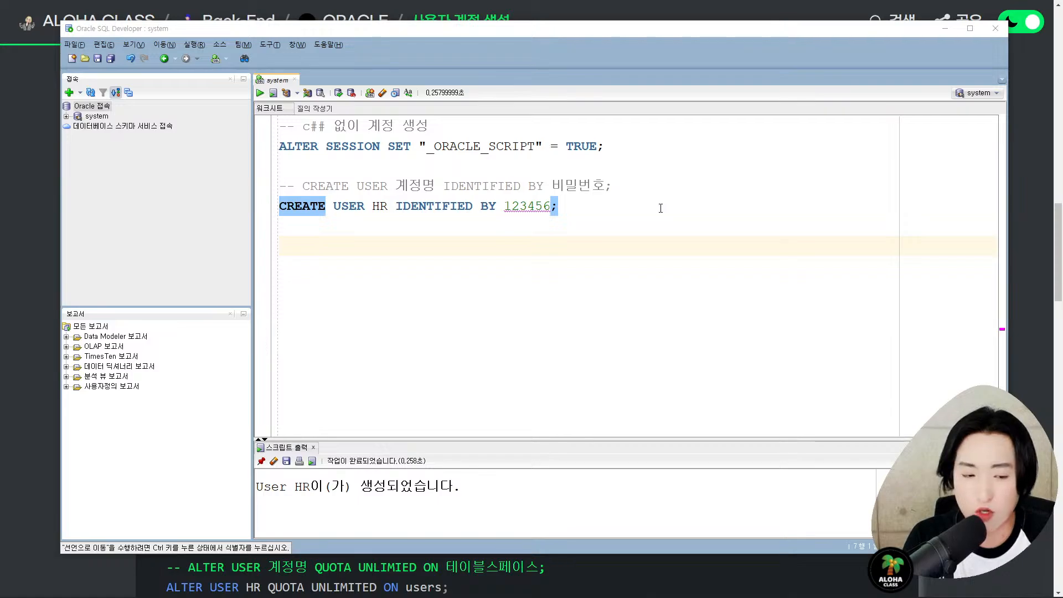
pyautogui.hotkey('alt', 'Tab')
pyautogui.scroll(-2, 705, 179)
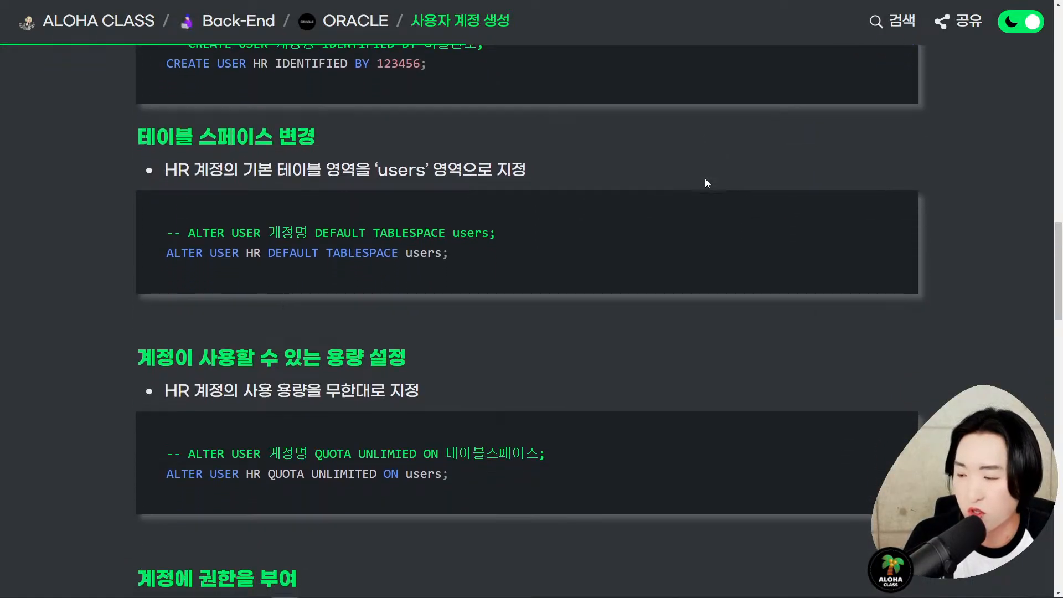
# - Copy the DEFAULT TABLESPACE users statement from the tutorial and paste it below CREATE USER
pyautogui.scroll(-1, 706, 178)
pyautogui.click(1025, 32)
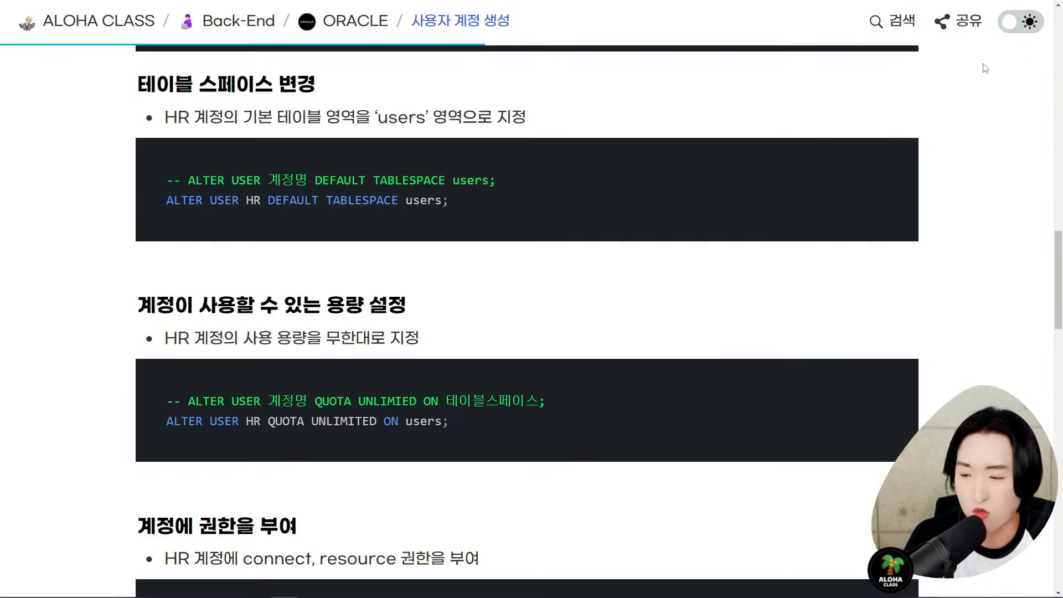
pyautogui.click(897, 164)
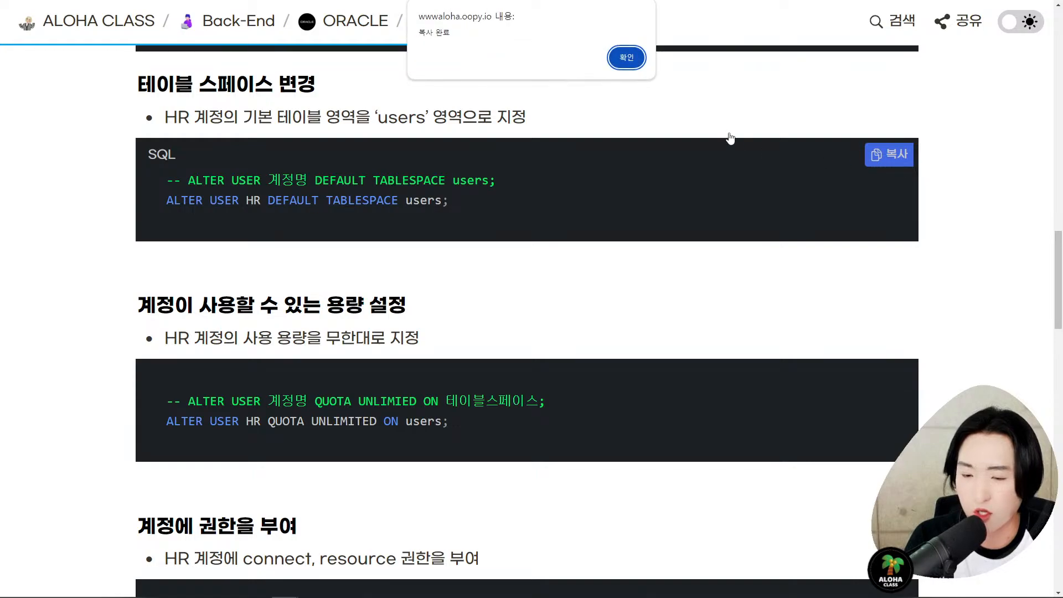
pyautogui.click(690, 57)
pyautogui.hotkey('alt', 'Tab')
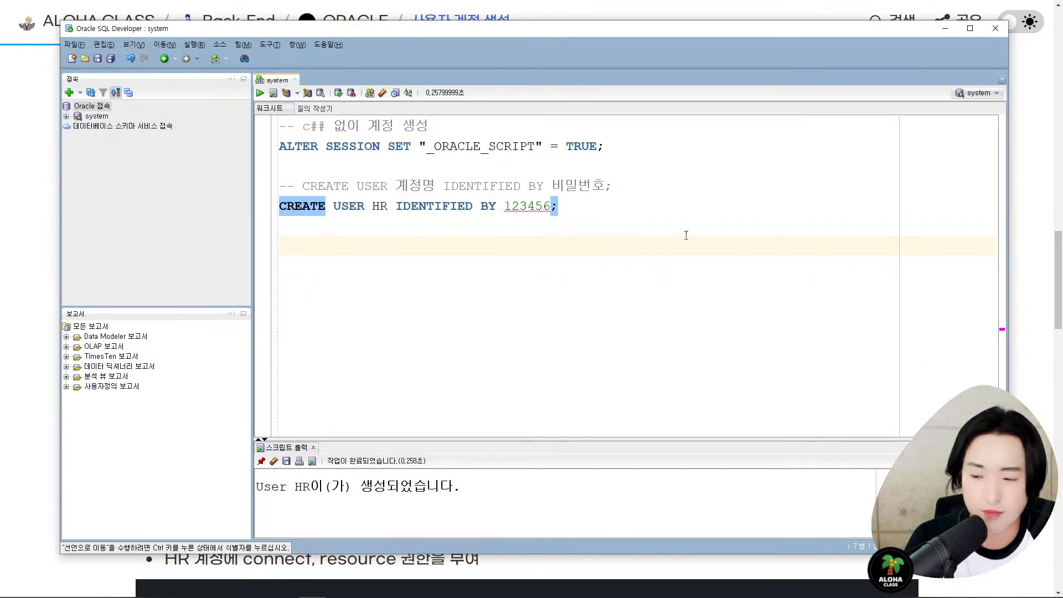
pyautogui.write('-- ALTER USER 계정명 DEFAULT TABLESPACE users; ALTER USER HR DEFAULT TABLESPACE users;')
# - Run ALTER USER HR DEFAULT TABLESPACE users, getting 'User HR altered', and open a new line
pyautogui.press('Left')
pyautogui.press('Left')
pyautogui.press('Left')
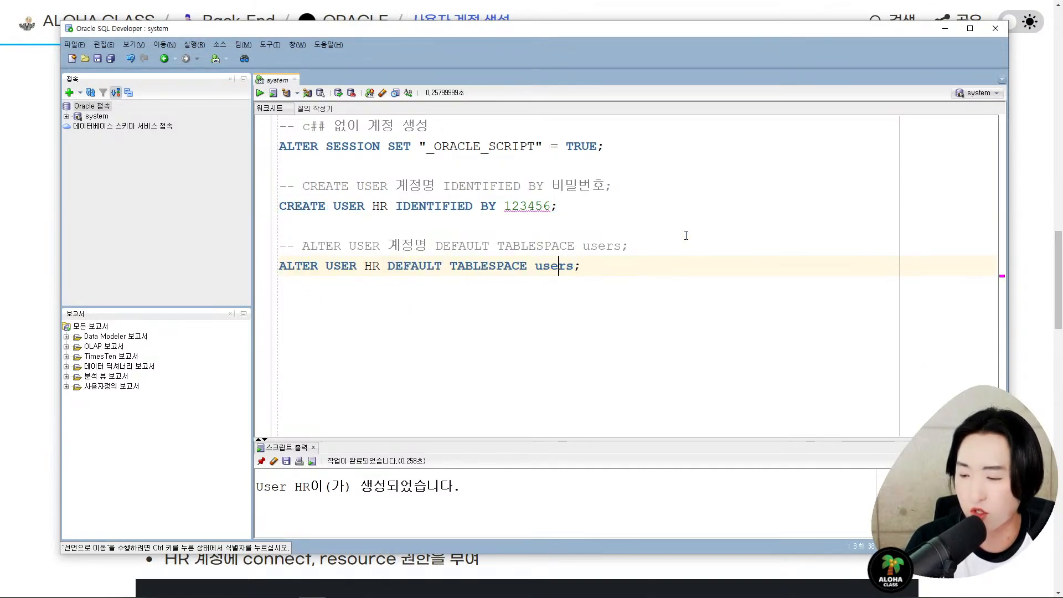
pyautogui.hotkey('ctrl', 'Return')
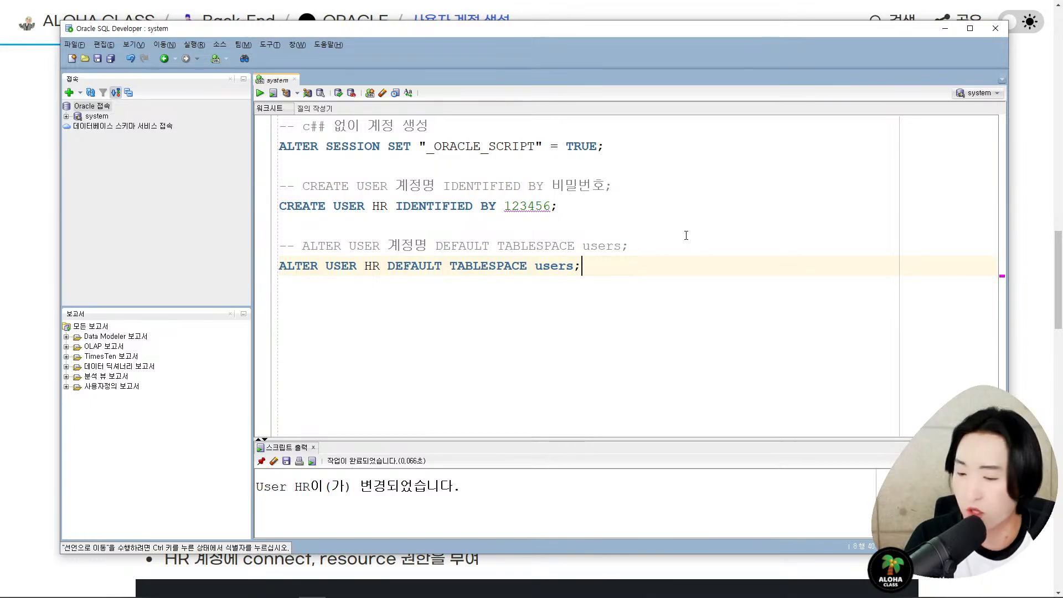
pyautogui.press('End')
pyautogui.press('Return')
pyautogui.press('Return')
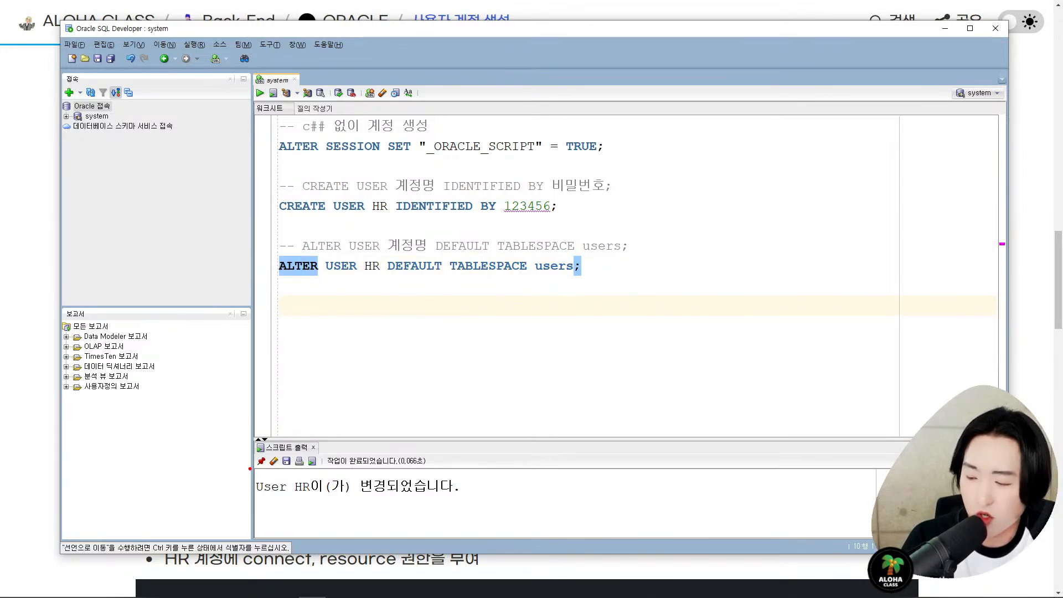
pyautogui.moveTo(249, 468)
pyautogui.mouseDown()
pyautogui.moveTo(416, 508)
pyautogui.moveTo(483, 508)
pyautogui.mouseUp()
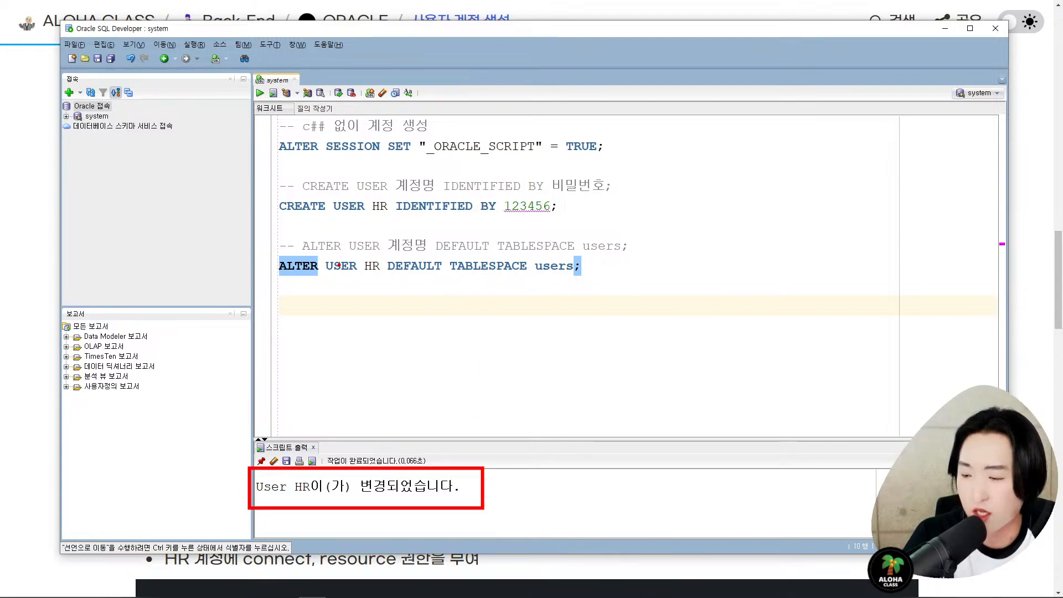
pyautogui.moveTo(360, 255)
pyautogui.mouseDown()
pyautogui.moveTo(382, 294)
pyautogui.moveTo(442, 310)
pyautogui.moveTo(556, 280)
pyautogui.mouseUp()
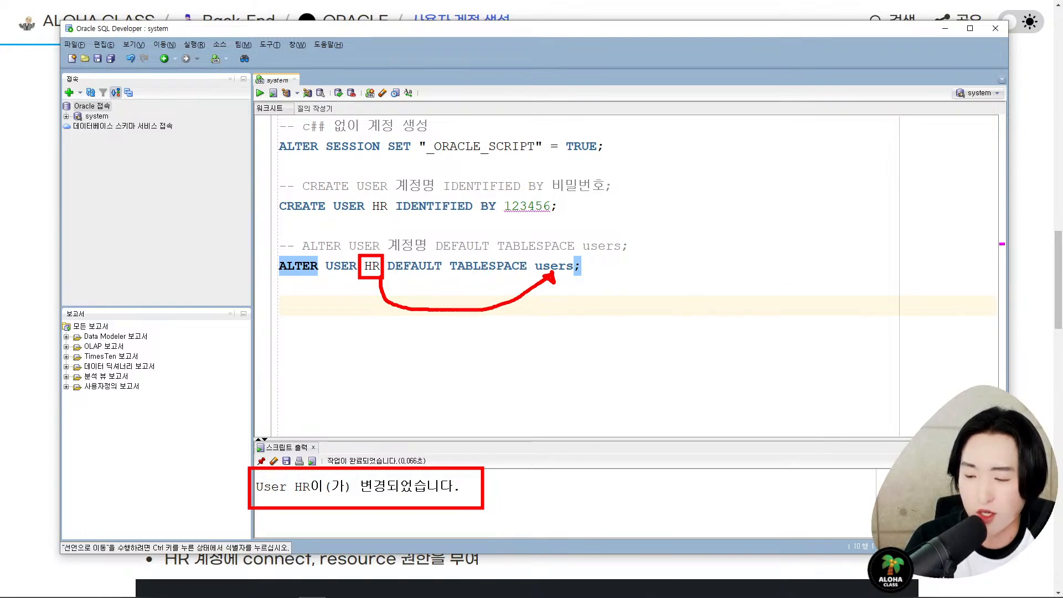
pyautogui.press('Escape')
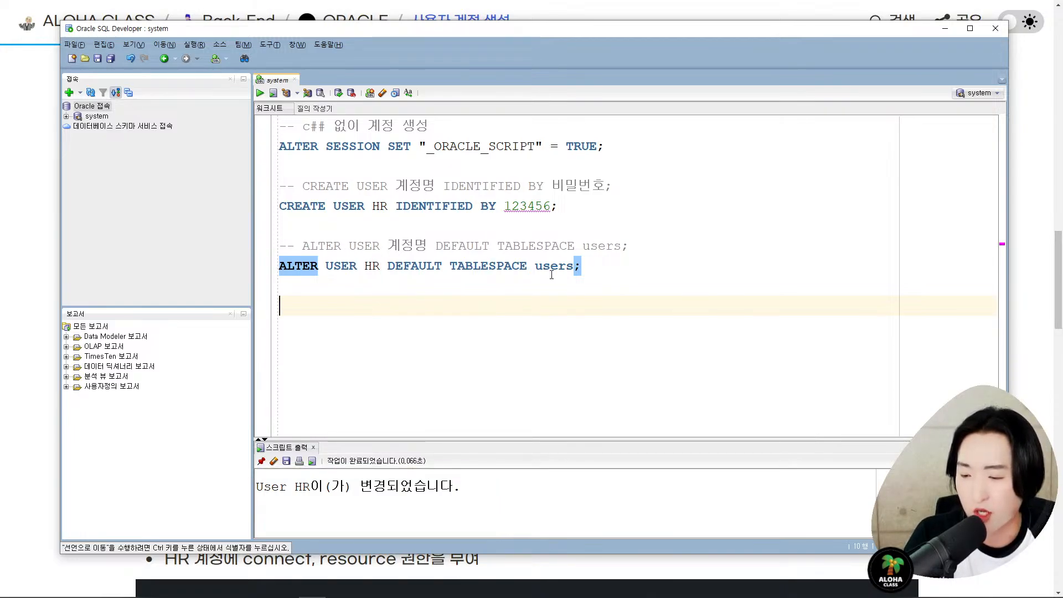
pyautogui.hotkey('alt', 'Tab')
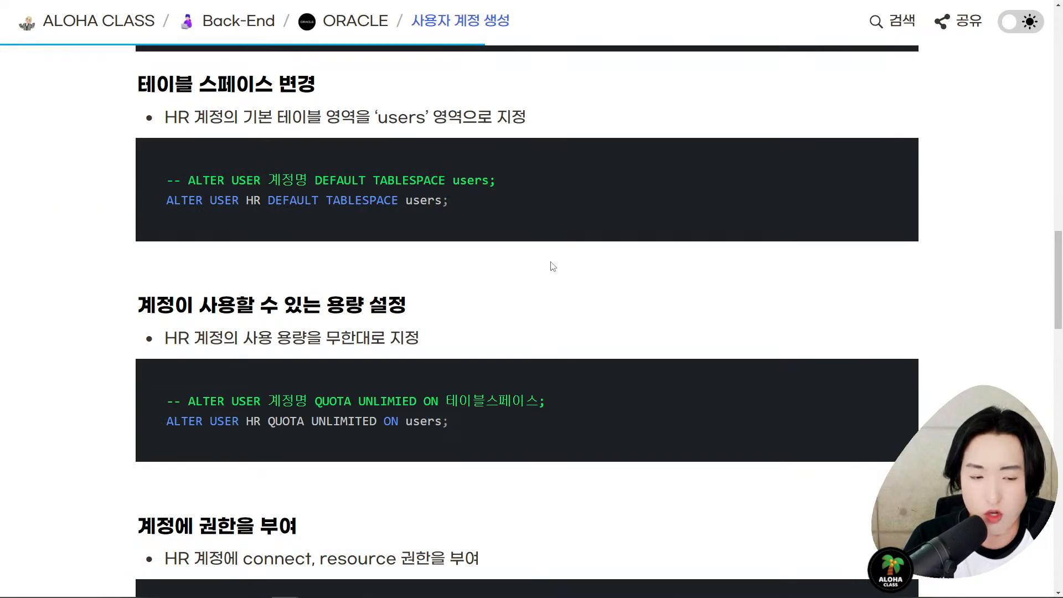
# - Find the 용량 설정 block in the tutorial and copy its QUOTA UNLIMITED ON users statement
pyautogui.scroll(-3, 668, 189)
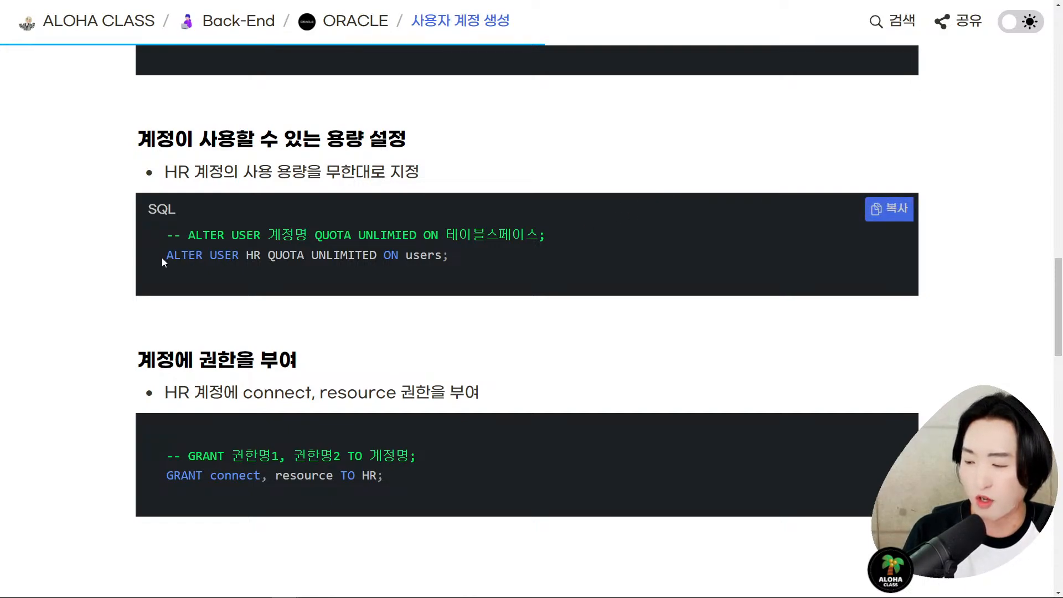
pyautogui.moveTo(162, 257); pyautogui.dragTo(460, 257)
pyautogui.scroll(-1, 499, 233)
pyautogui.click(540, 211)
pyautogui.scroll(1, 541, 213)
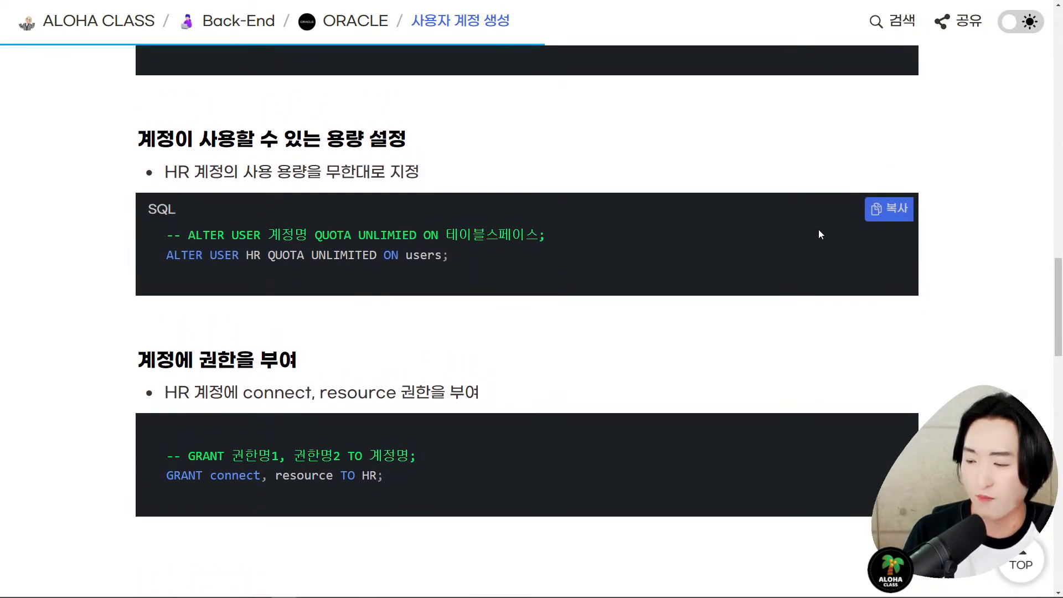
pyautogui.click(888, 210)
# - Paste ALTER USER HR QUOTA UNLIMITED ON users on a new line and run it
pyautogui.click(632, 62)
pyautogui.hotkey('alt', 'Tab')
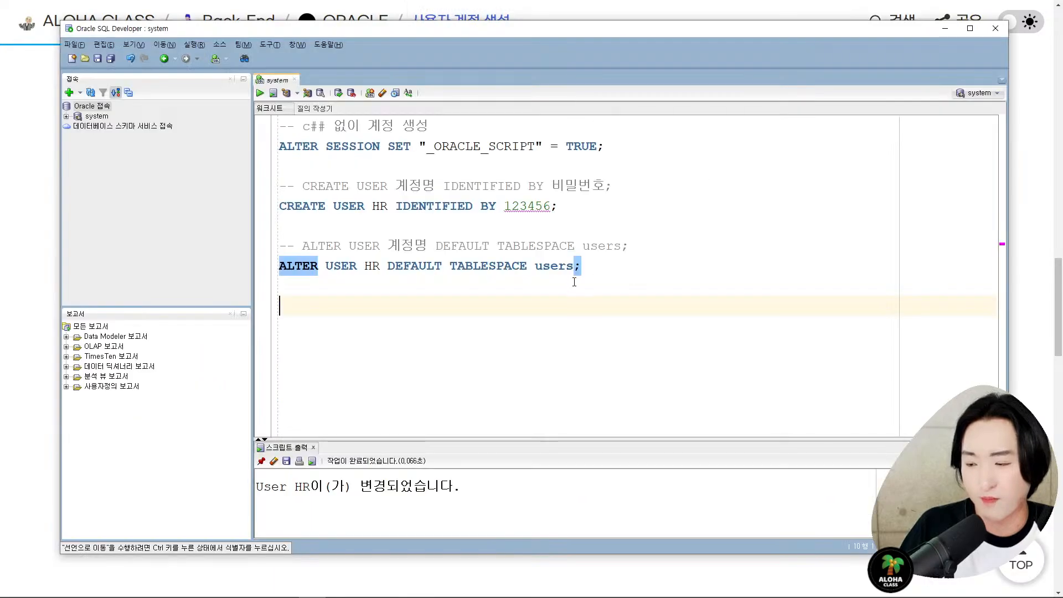
pyautogui.press('Return')
pyautogui.press('Return')
pyautogui.hotkey('ctrl', 'v')
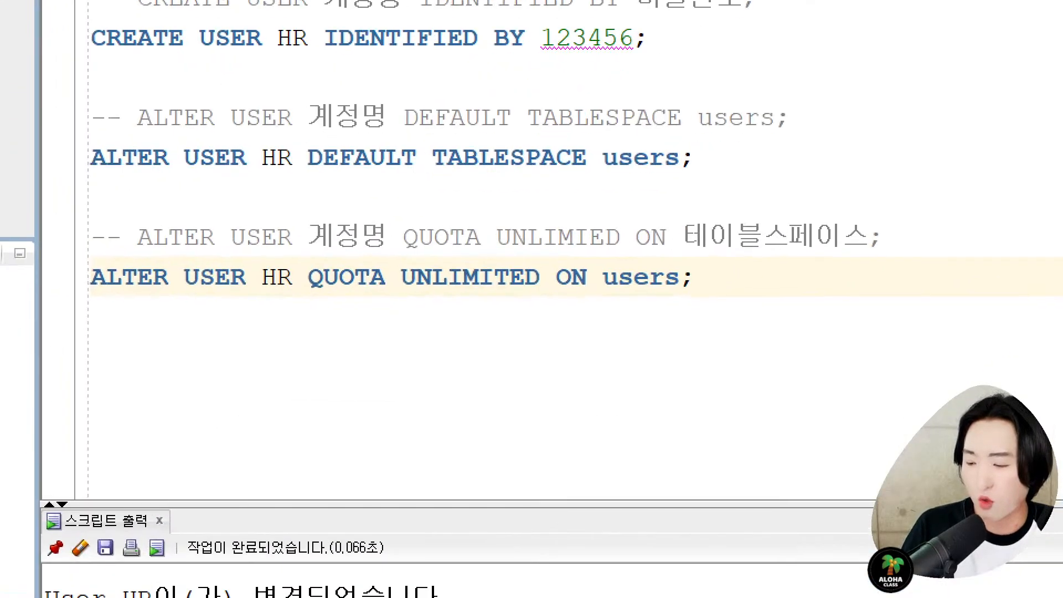
pyautogui.moveTo(299, 299); pyautogui.dragTo(538, 299)
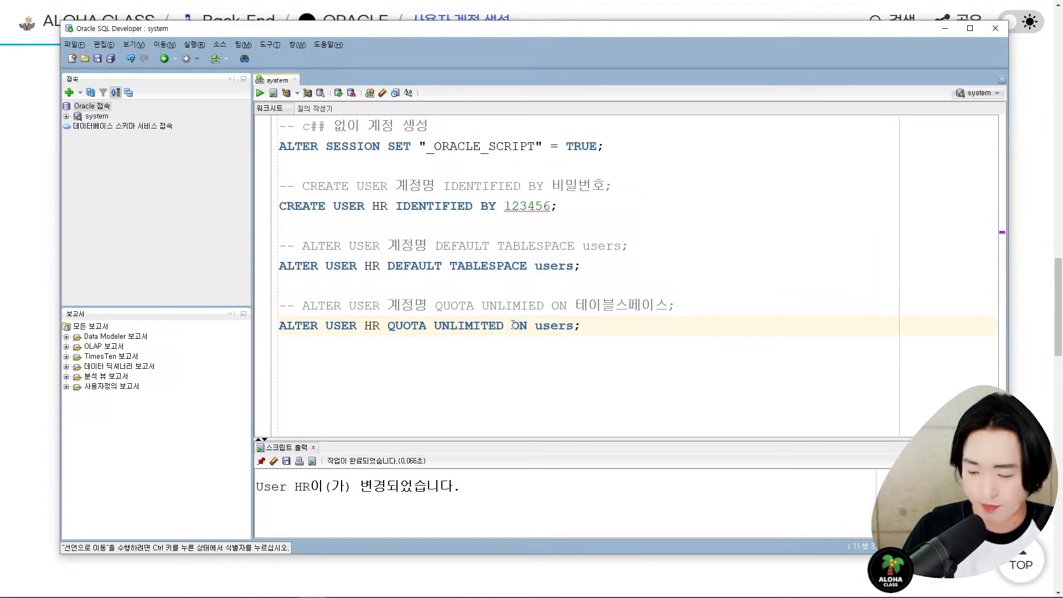
pyautogui.hotkey('ctrl', 'Return')
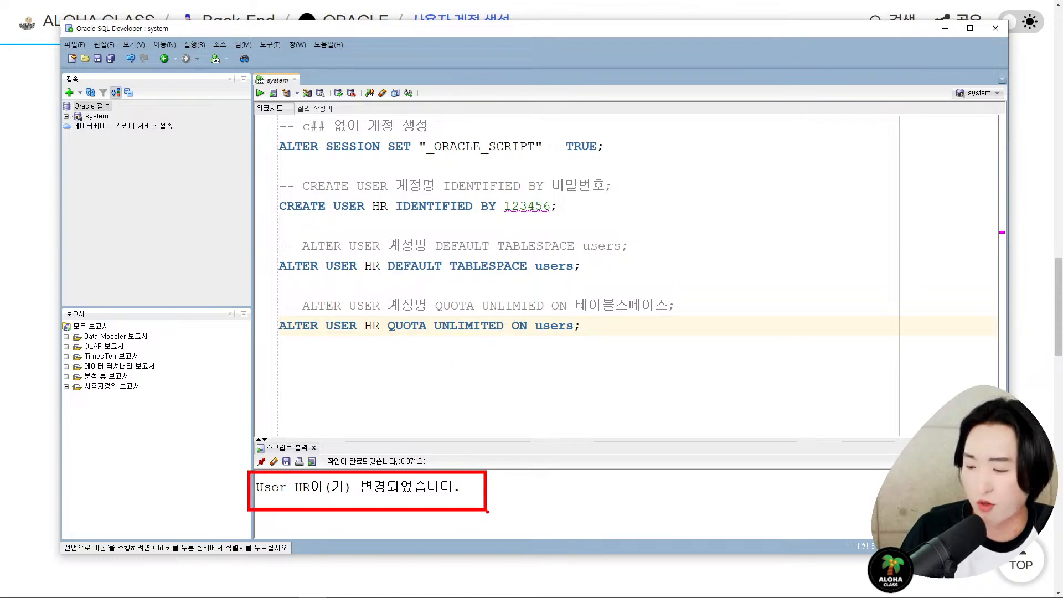
pyautogui.press('Escape')
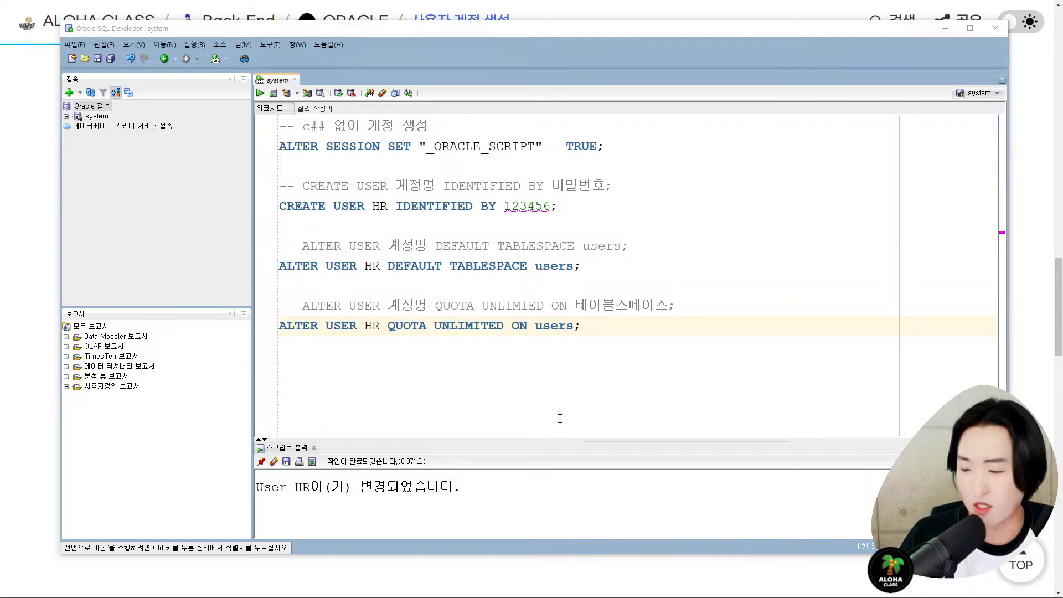
pyautogui.hotkey('alt', 'Tab')
# - Copy GRANT connect, resource TO HR from the tutorial and add a blank line below the quota statement
pyautogui.scroll(-2, 561, 307)
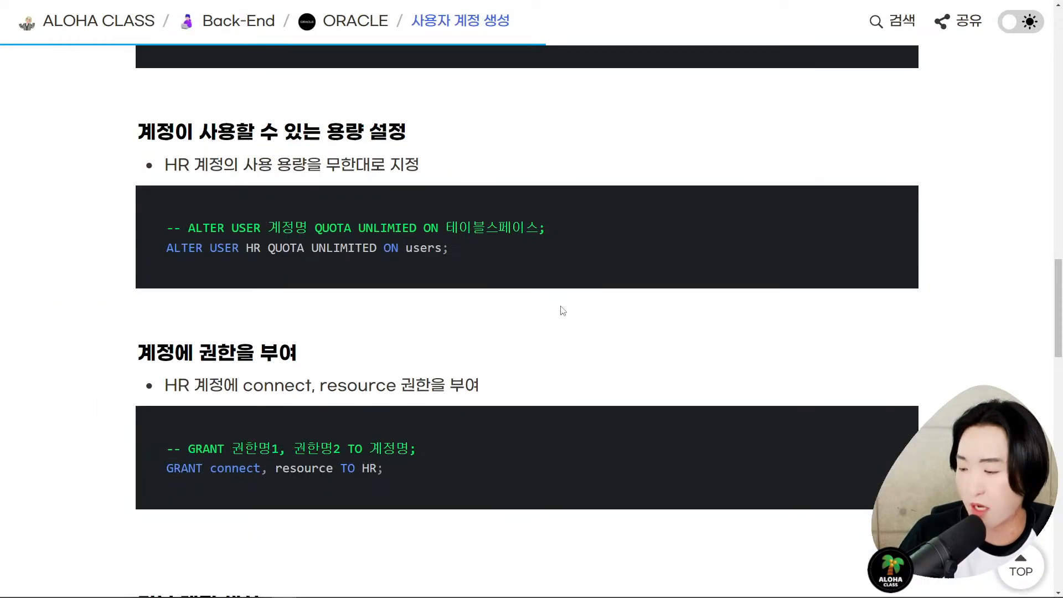
pyautogui.scroll(-1, 560, 310)
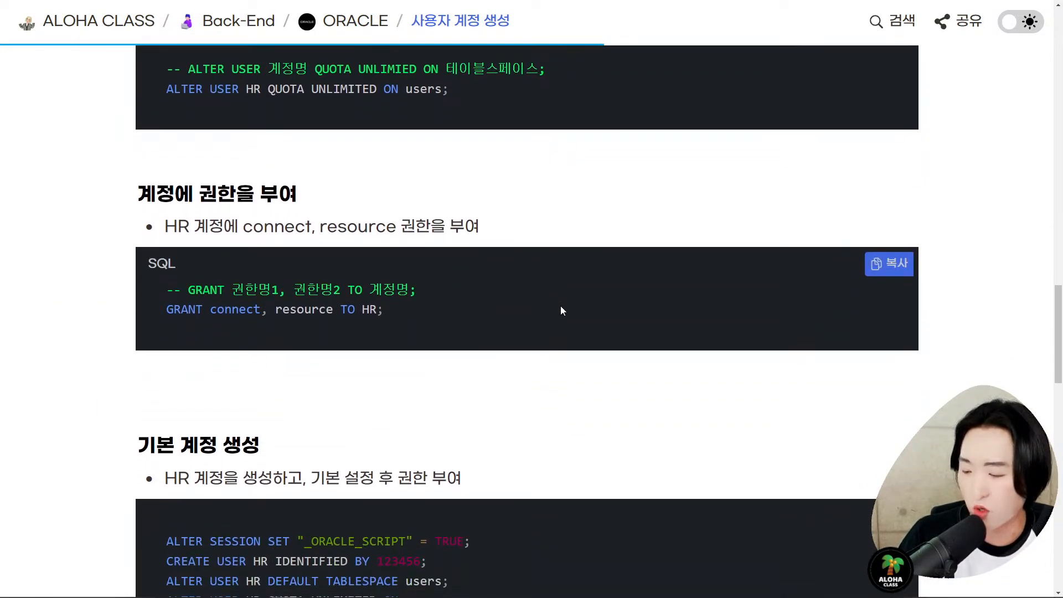
pyautogui.click(884, 270)
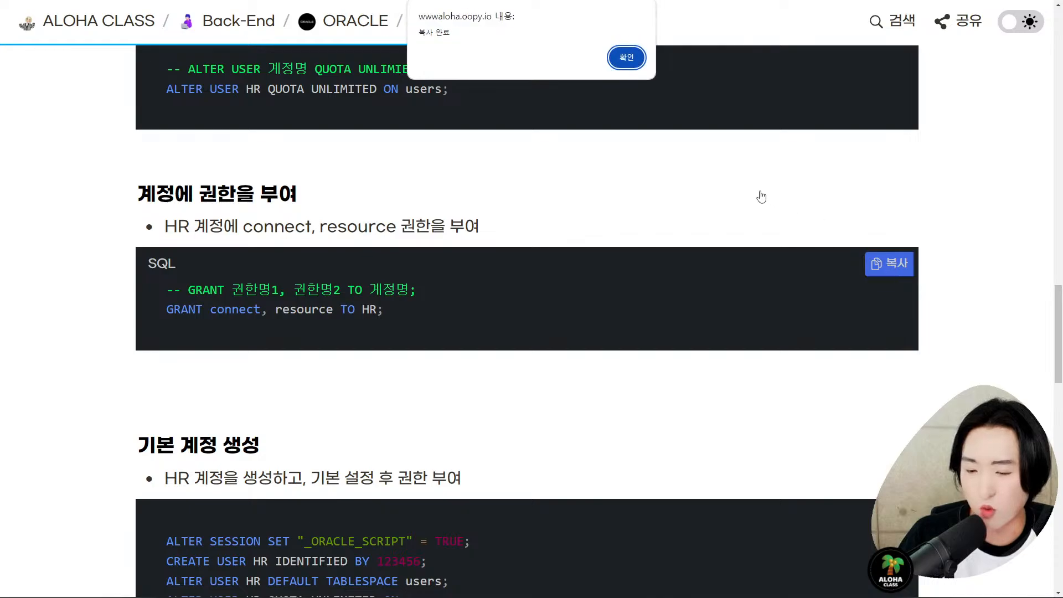
pyautogui.click(626, 58)
pyautogui.scroll(-2, 560, 277)
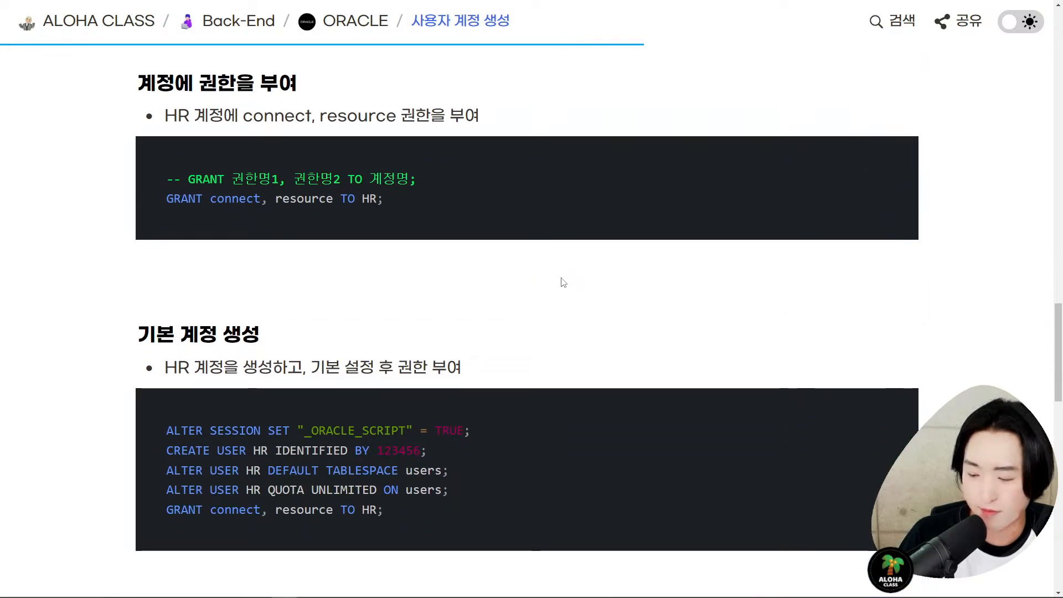
pyautogui.hotkey('alt', 'Tab')
pyautogui.press('Return')
pyautogui.press('Return')
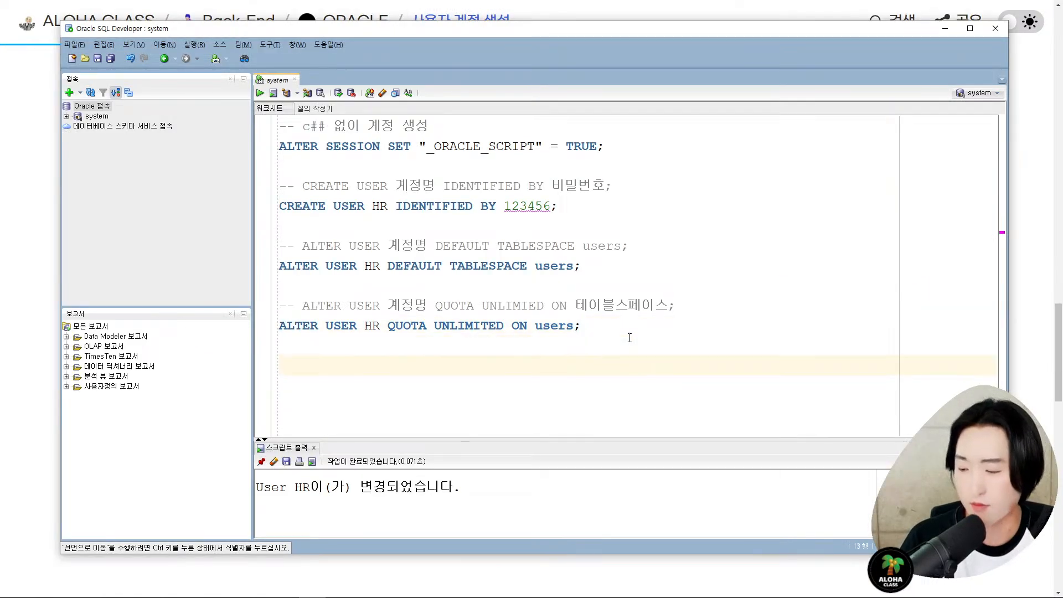
# - Paste GRANT connect, resource TO HR into the worksheet and run it, getting the grant-succeeded message
pyautogui.hotkey('ctrl', 'v')
pyautogui.press('Left')
pyautogui.press('Left')
pyautogui.press('Left')
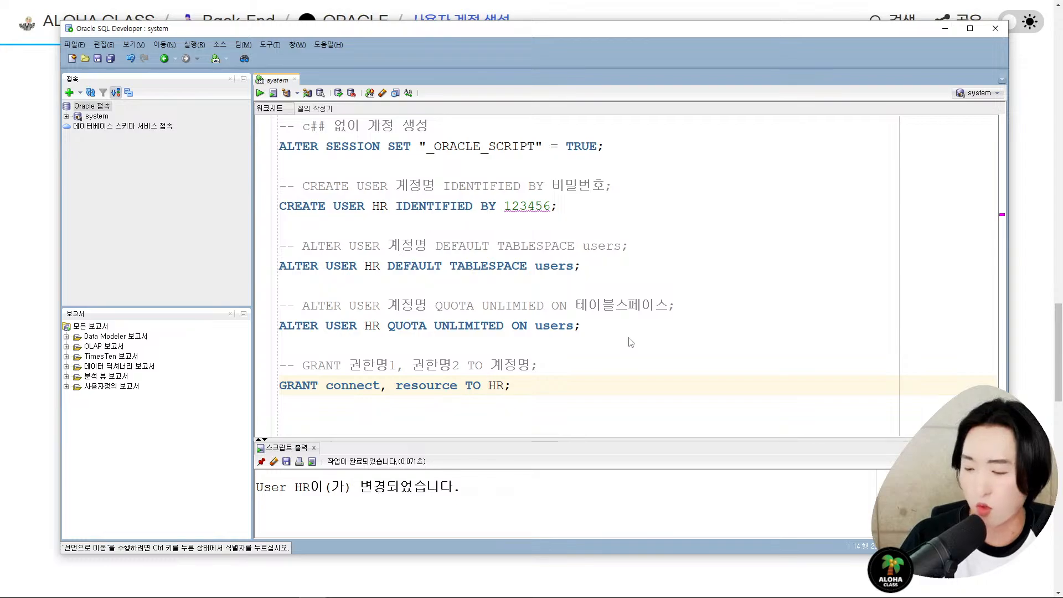
pyautogui.hotkey('ctrl', 'Return')
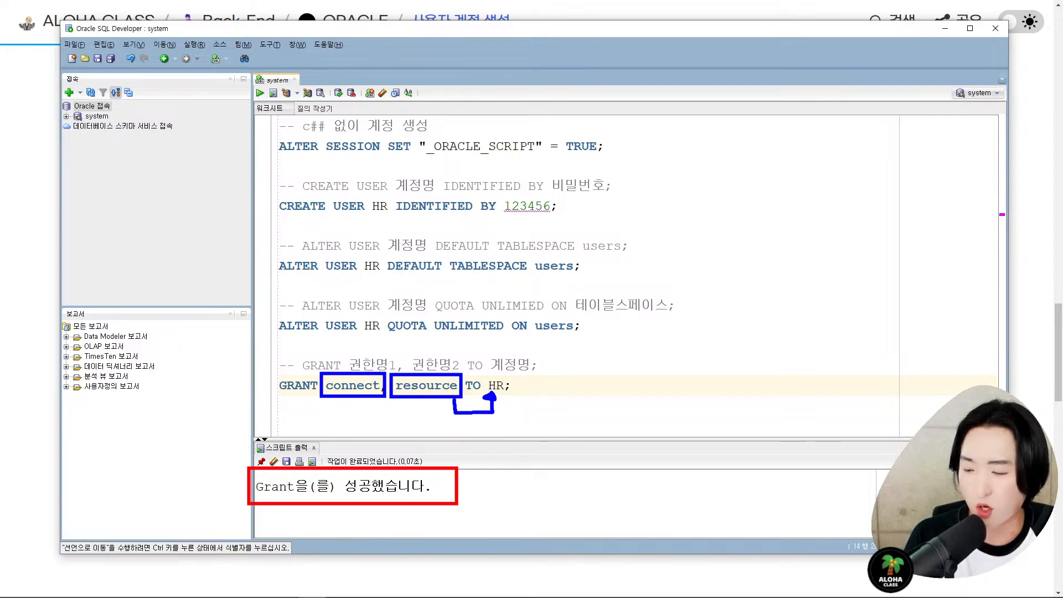
pyautogui.press('Escape')
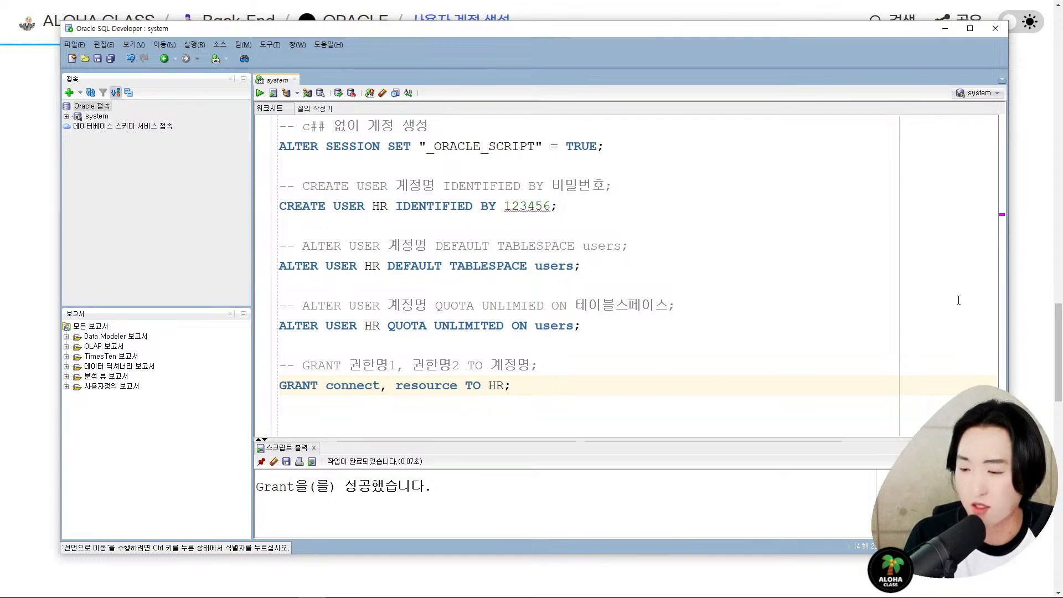
# - Copy the five-line 기본 계정 생성 script from the tutorial page
pyautogui.hotkey('alt', 'Tab')
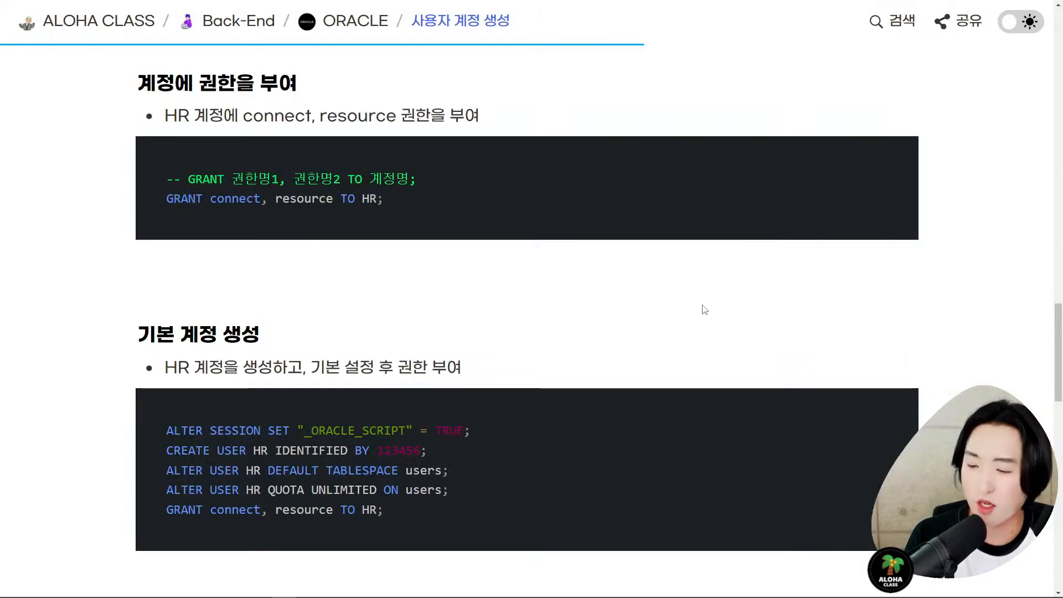
pyautogui.scroll(-3, 695, 297)
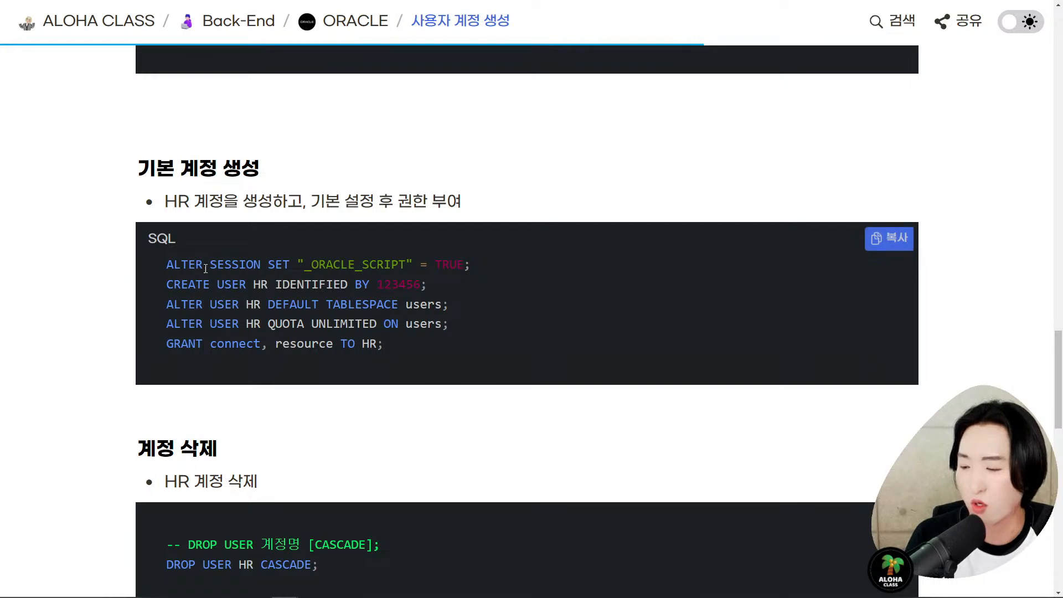
pyautogui.moveTo(164, 265); pyautogui.dragTo(486, 357)
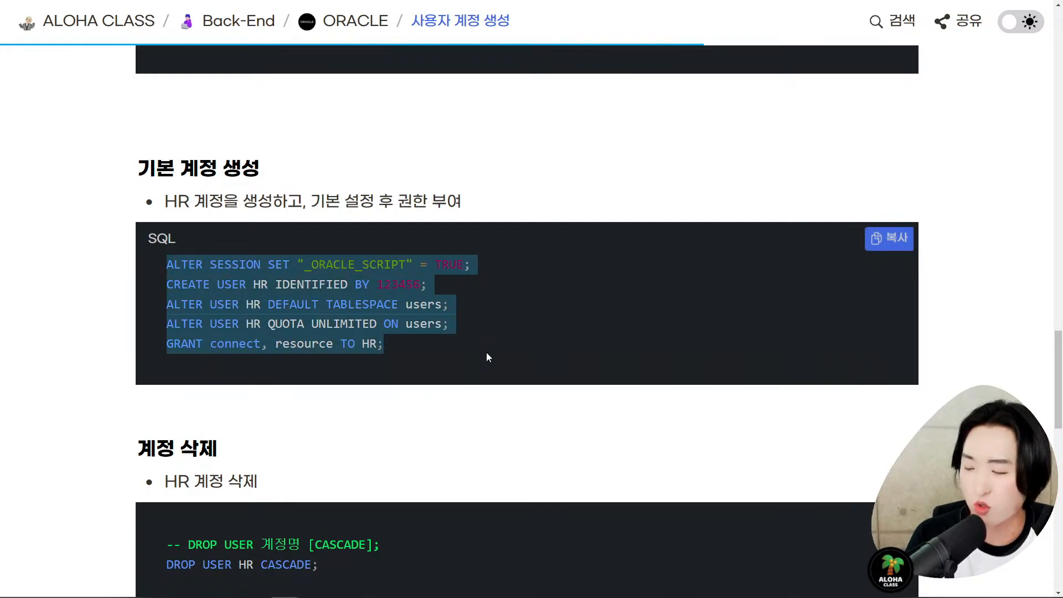
pyautogui.click(611, 341)
pyautogui.click(891, 250)
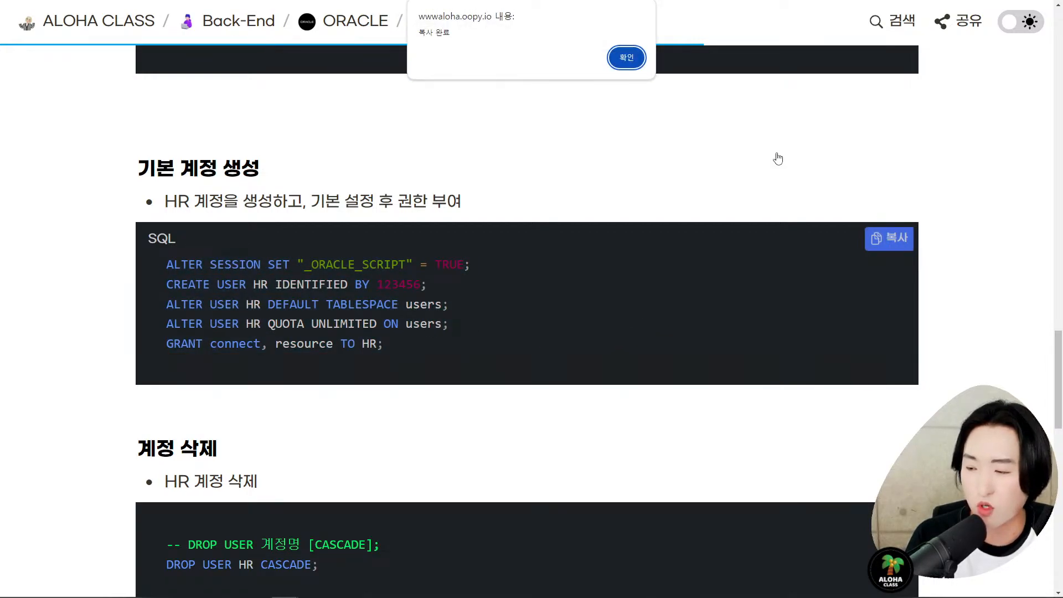
pyautogui.click(624, 57)
# - Read through the guide's remaining sections down to the DROP USER HR CASCADE example
pyautogui.scroll(-1, 627, 163)
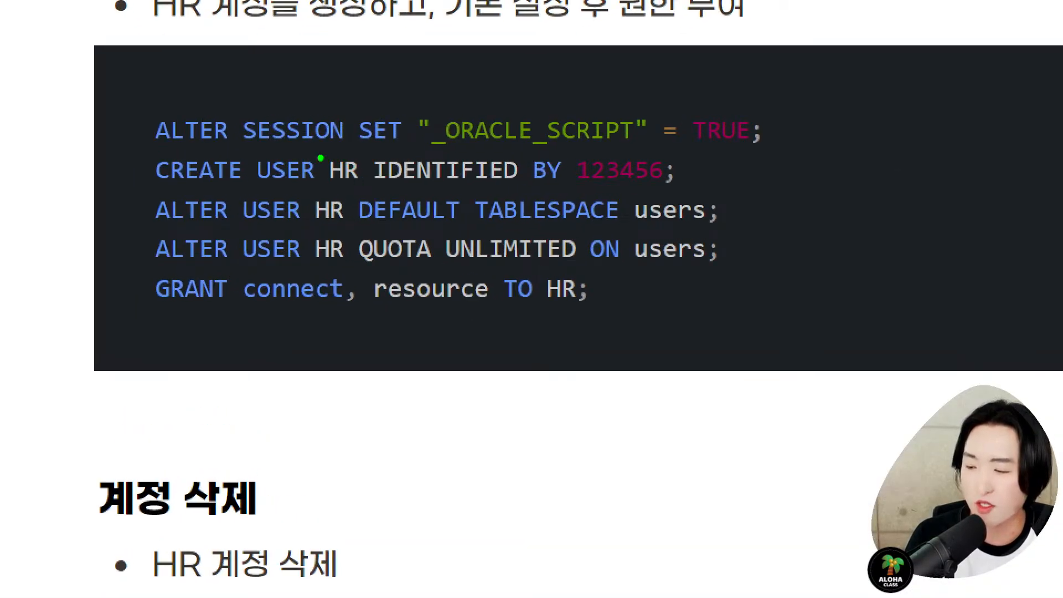
pyautogui.moveTo(307, 155)
pyautogui.mouseDown()
pyautogui.moveTo(366, 186)
pyautogui.moveTo(362, 275)
pyautogui.mouseUp()
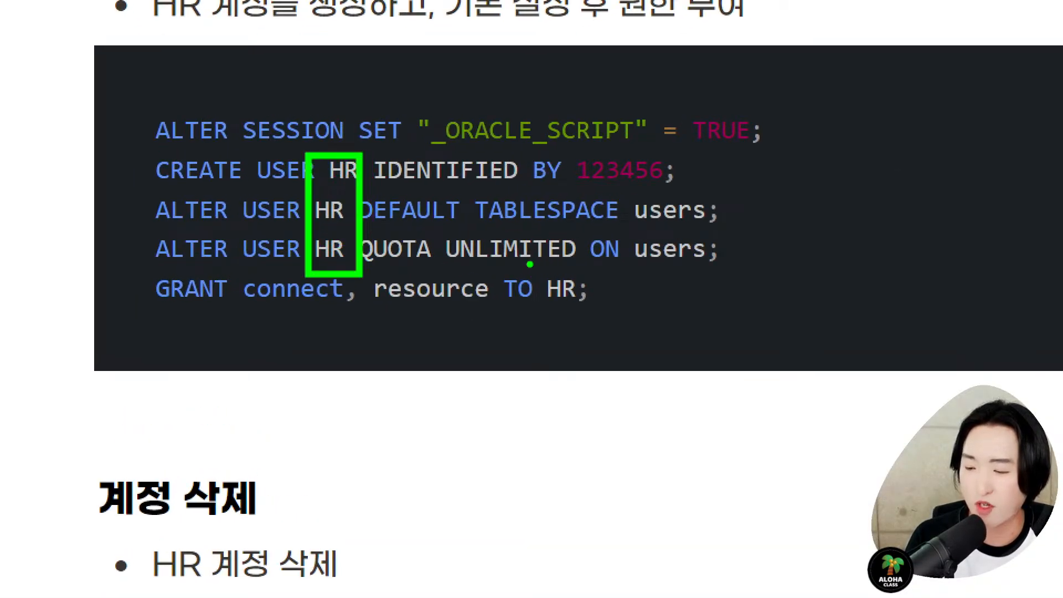
pyautogui.moveTo(527, 261); pyautogui.dragTo(595, 323)
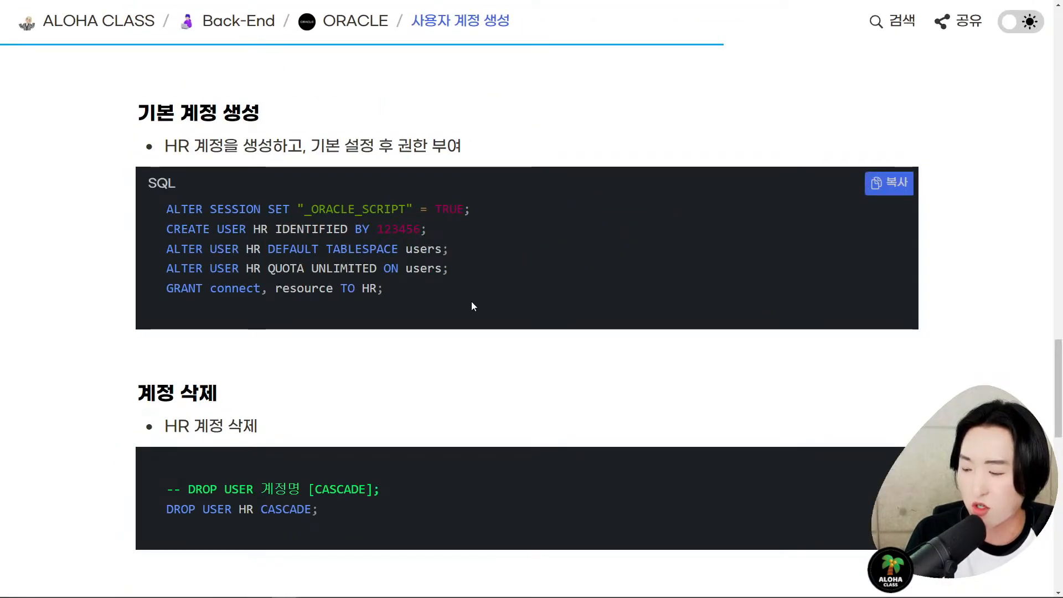
pyautogui.scroll(-1, 489, 371)
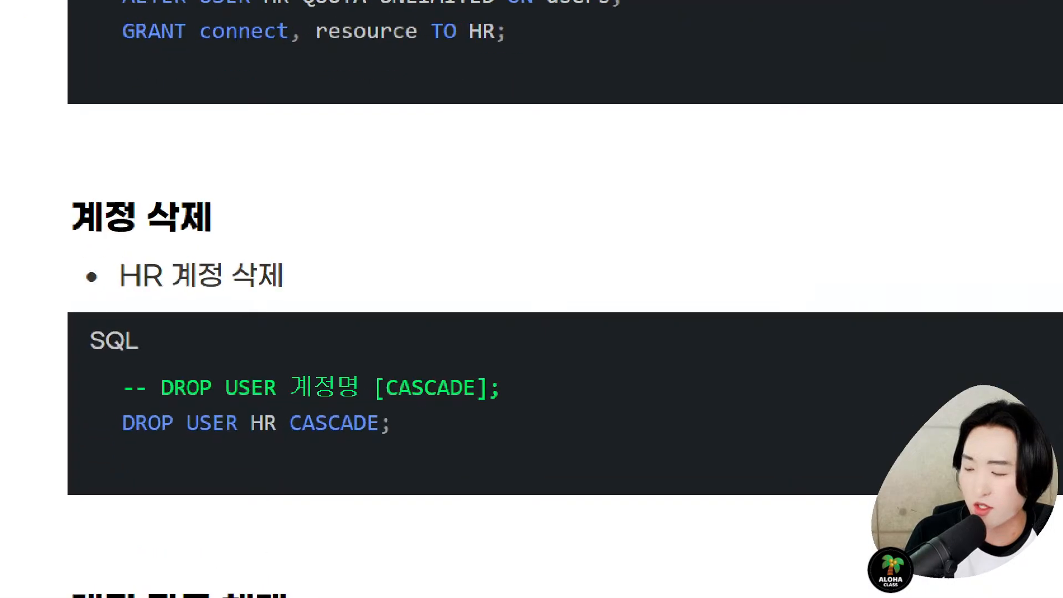
pyautogui.moveTo(116, 369); pyautogui.dragTo(457, 430)
pyautogui.moveTo(255, 411); pyautogui.dragTo(310, 416)
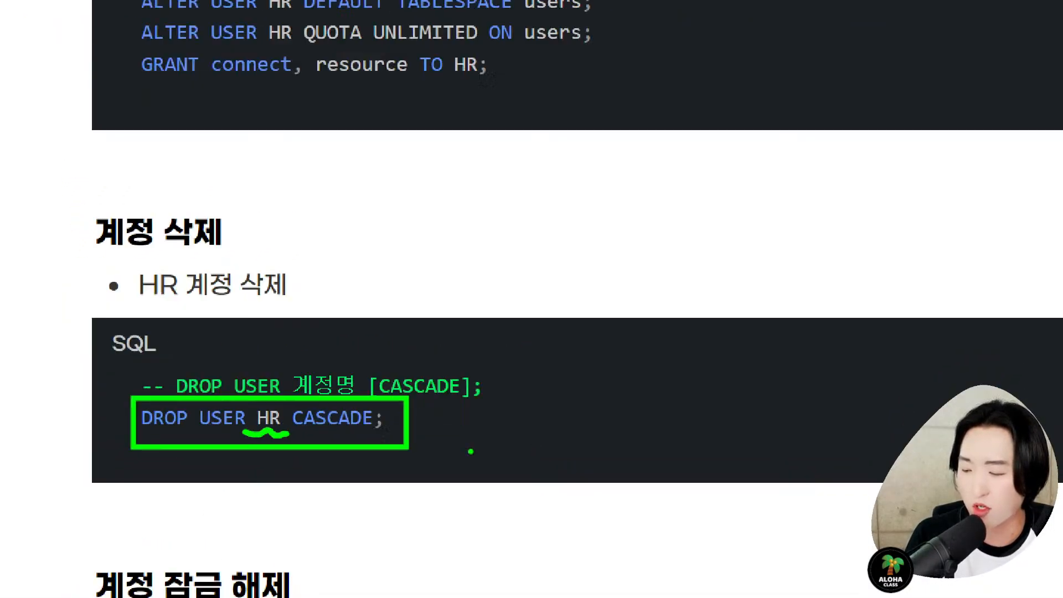
pyautogui.scroll(1, 523, 342)
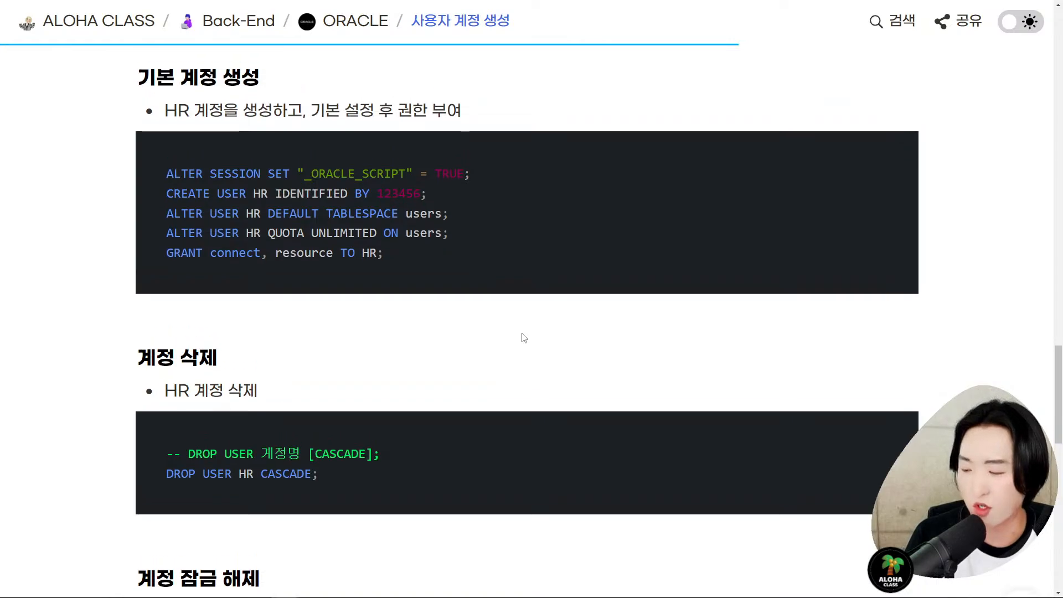
# - Back in SQL Developer, place the cursor on the DEFAULT TABLESPACE line, then the GRANT line
pyautogui.hotkey('alt', 'Tab')
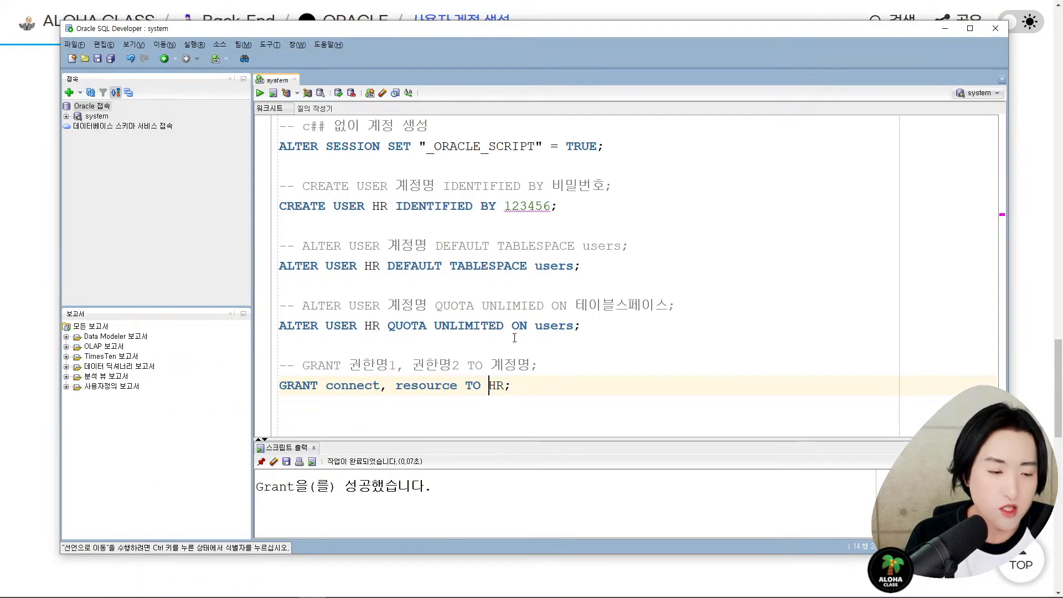
pyautogui.click(583, 266)
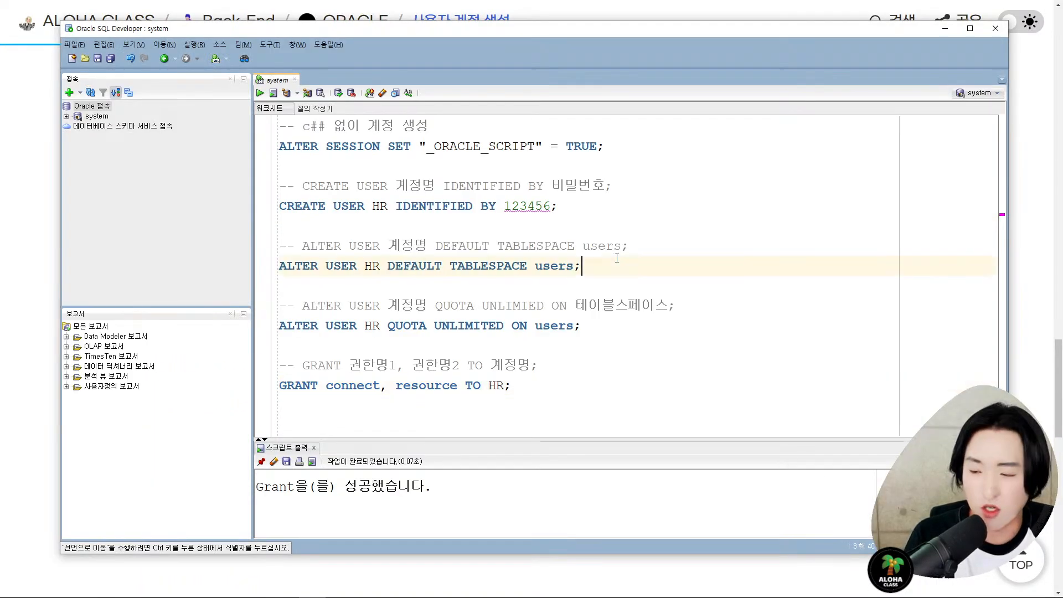
pyautogui.click(512, 416)
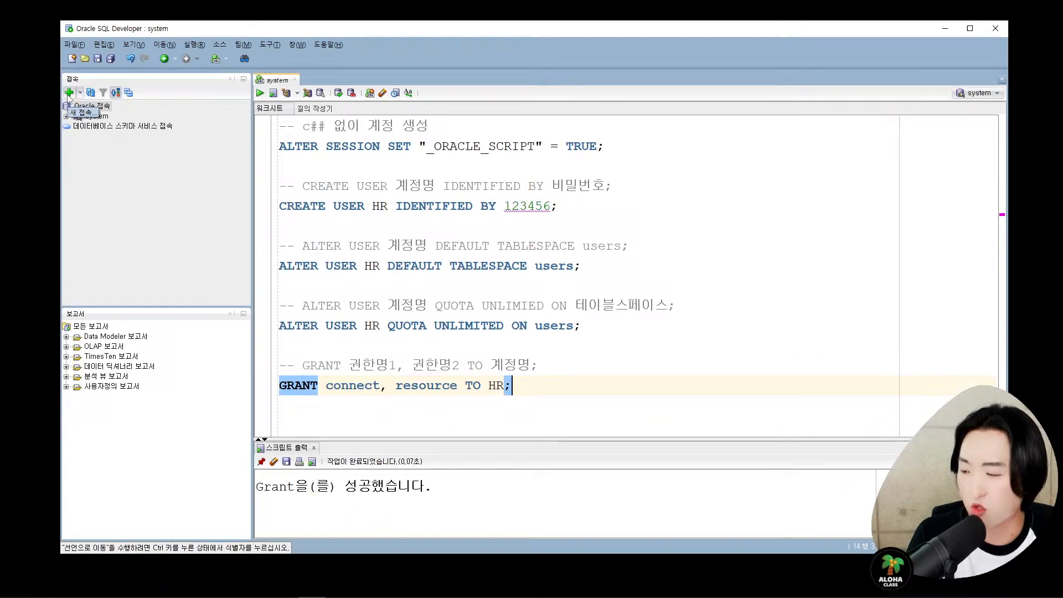
# - Start a new database connection with username HR, the account password, and SID orcl
pyautogui.click(68, 92)
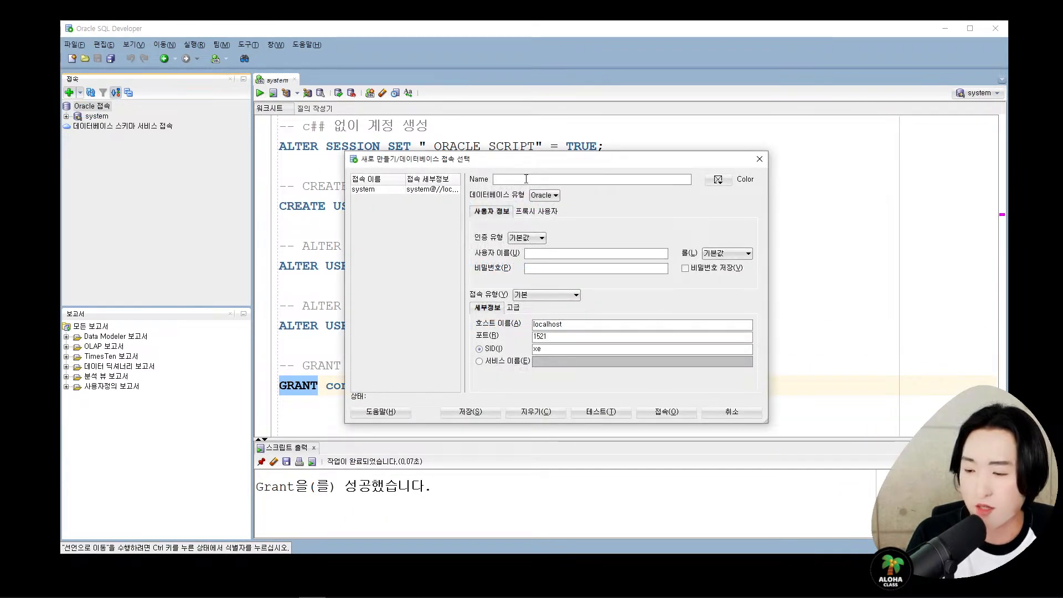
pyautogui.write('ㅗㄱ')
pyautogui.press('BackSpace')
pyautogui.press('BackSpace')
pyautogui.write('HR')
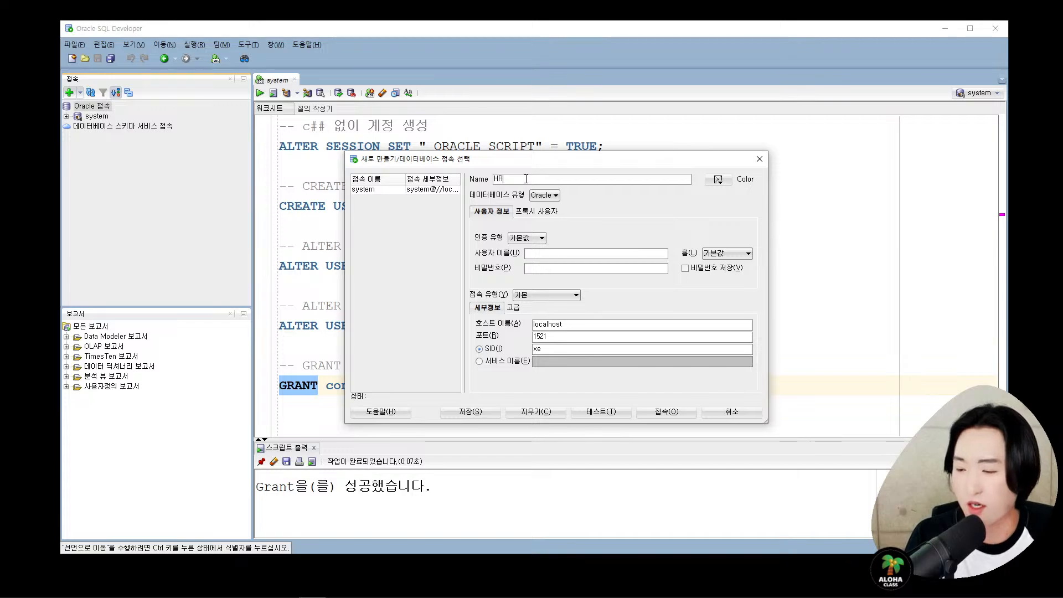
pyautogui.write('HR')
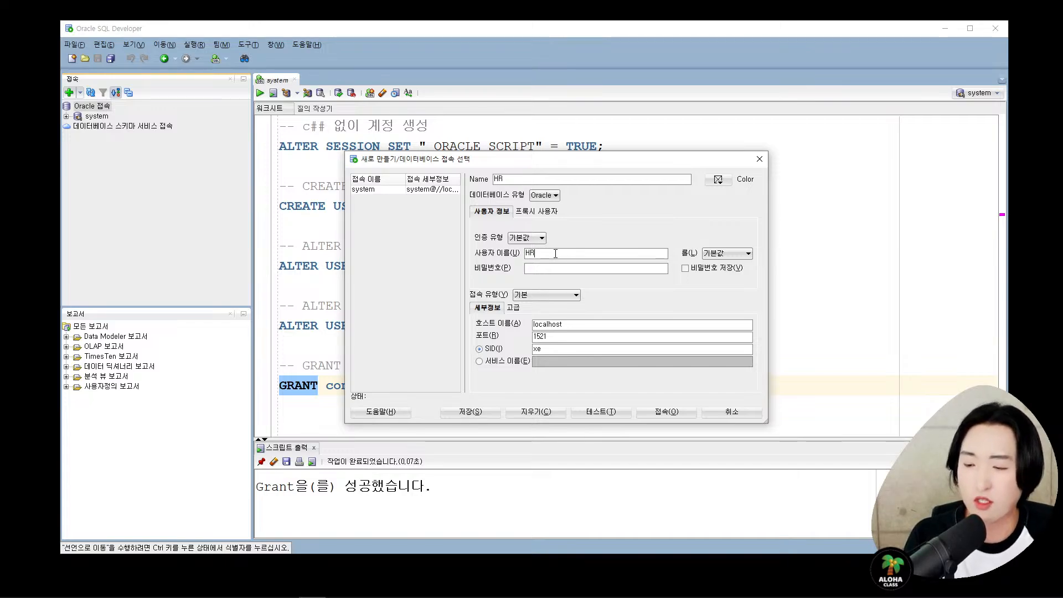
pyautogui.press('Tab')
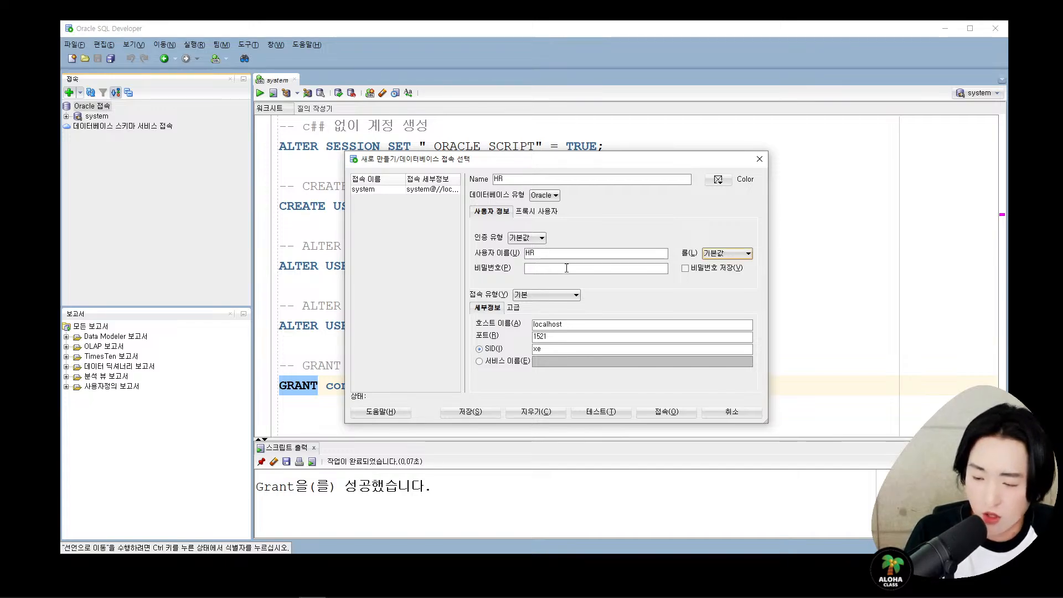
pyautogui.click(578, 270)
pyautogui.write('hr')
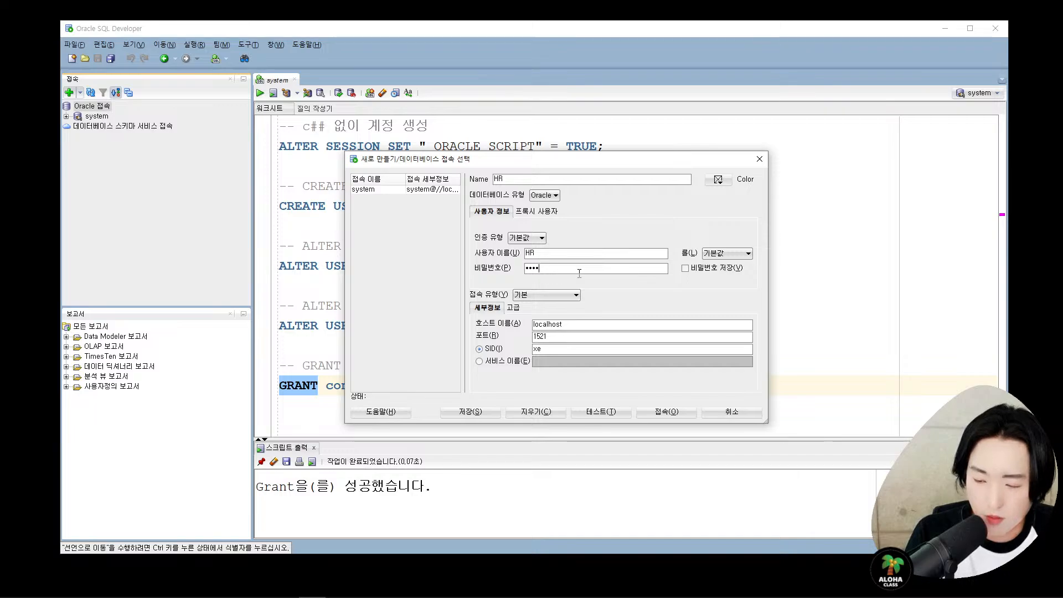
pyautogui.click(569, 350)
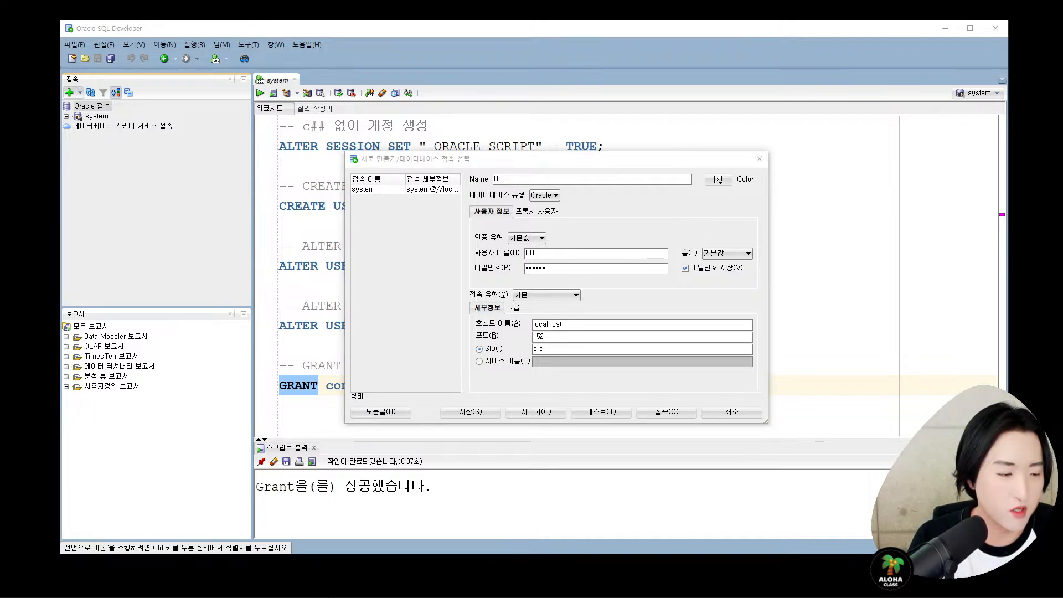
# - Test the HR connection to localhost:1521 until it succeeds, then connect to open an HR worksheet
pyautogui.click(653, 223)
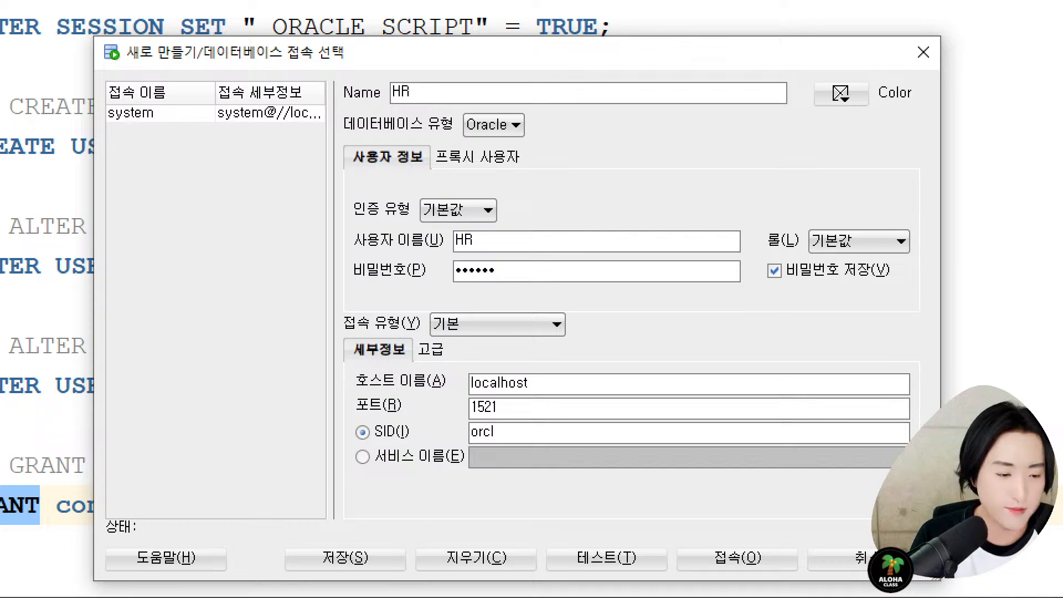
pyautogui.press('Escape')
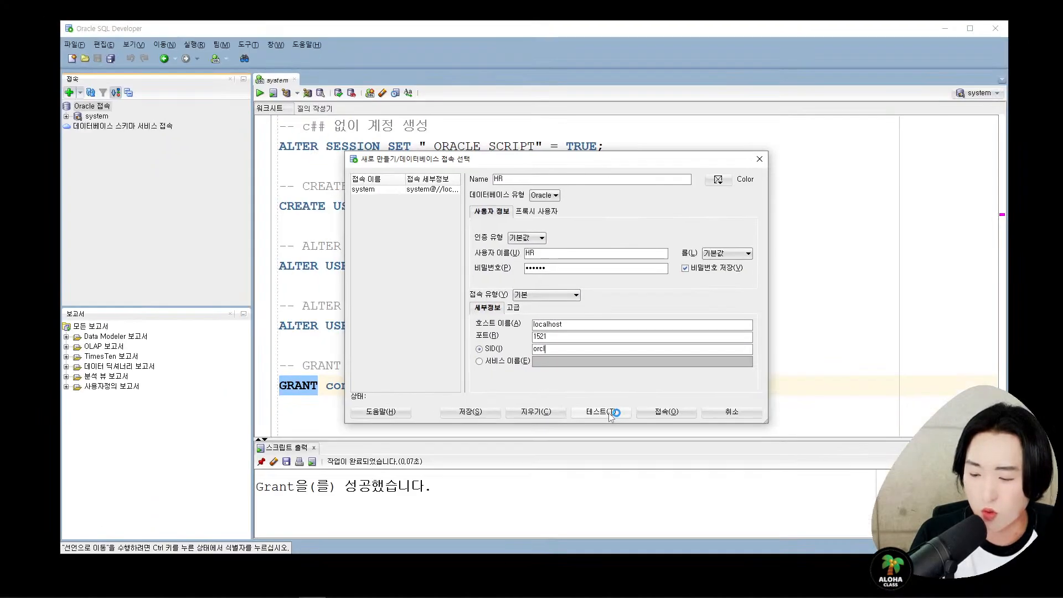
pyautogui.click(611, 414)
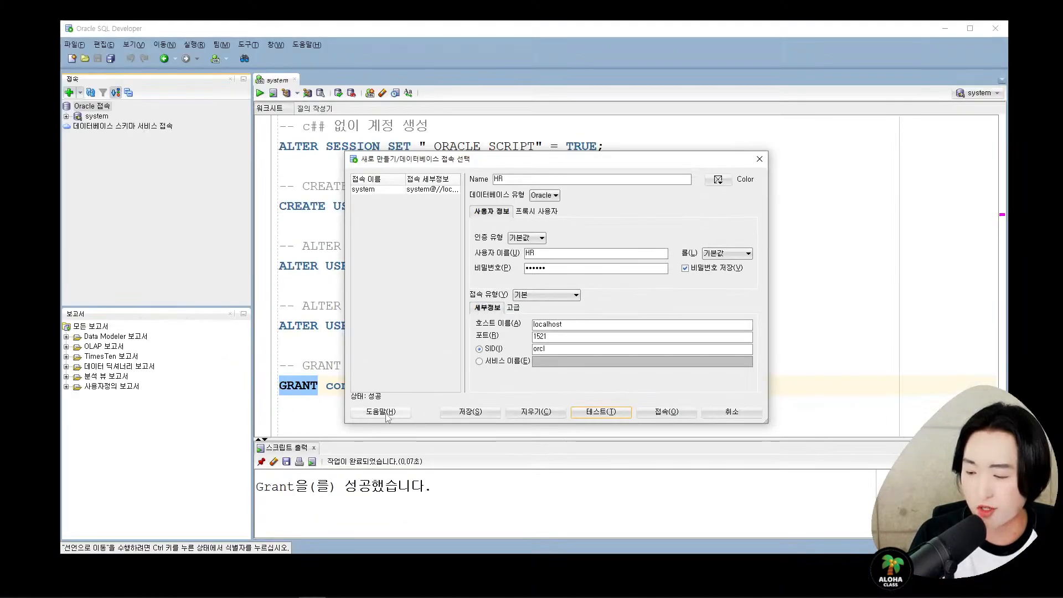
pyautogui.hotkey('ctrl', '1')
pyautogui.click(379, 400)
pyautogui.moveTo(302, 354)
pyautogui.mouseDown()
pyautogui.moveTo(324, 387)
pyautogui.moveTo(433, 453)
pyautogui.mouseUp()
pyautogui.press('Escape')
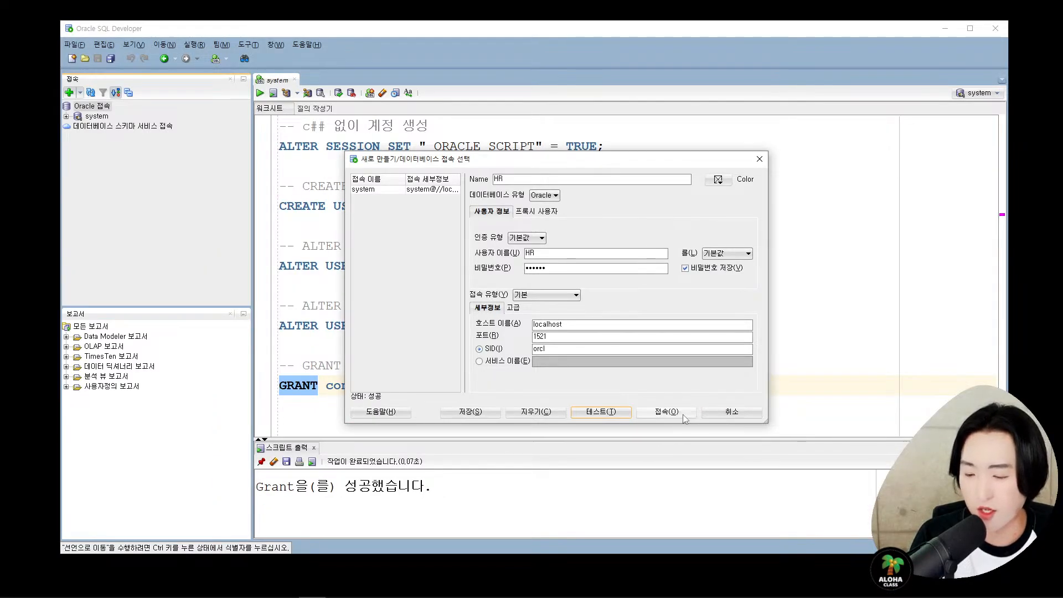
pyautogui.click(684, 415)
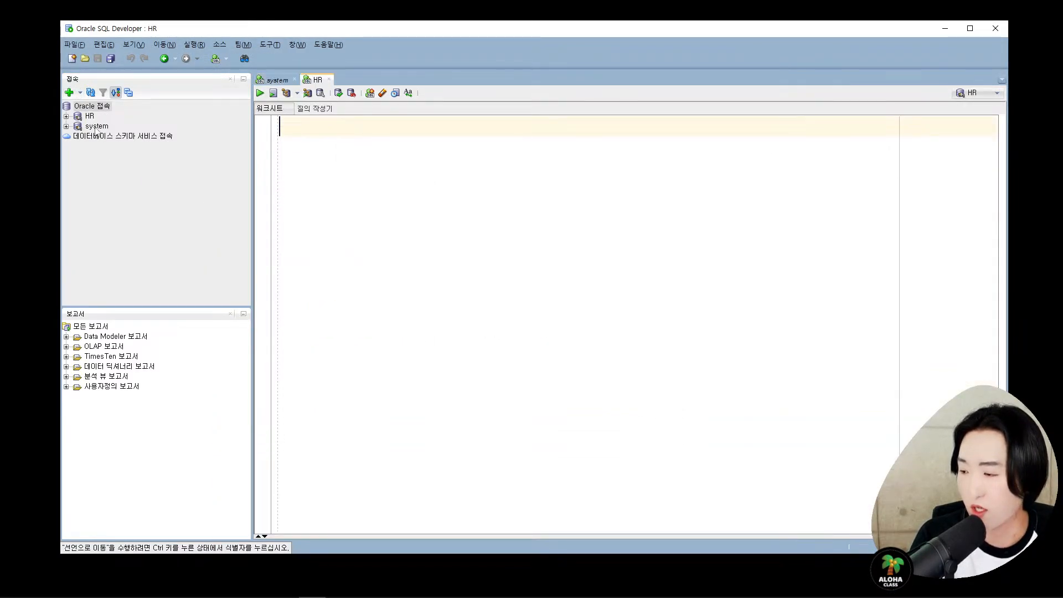
# - Expand the HR connection in the Connections tree to show folders like 테이블(필터링됨)
pyautogui.hotkey('ctrl', '1')
pyautogui.scroll(2, 58, 94)
pyautogui.click(119, 111)
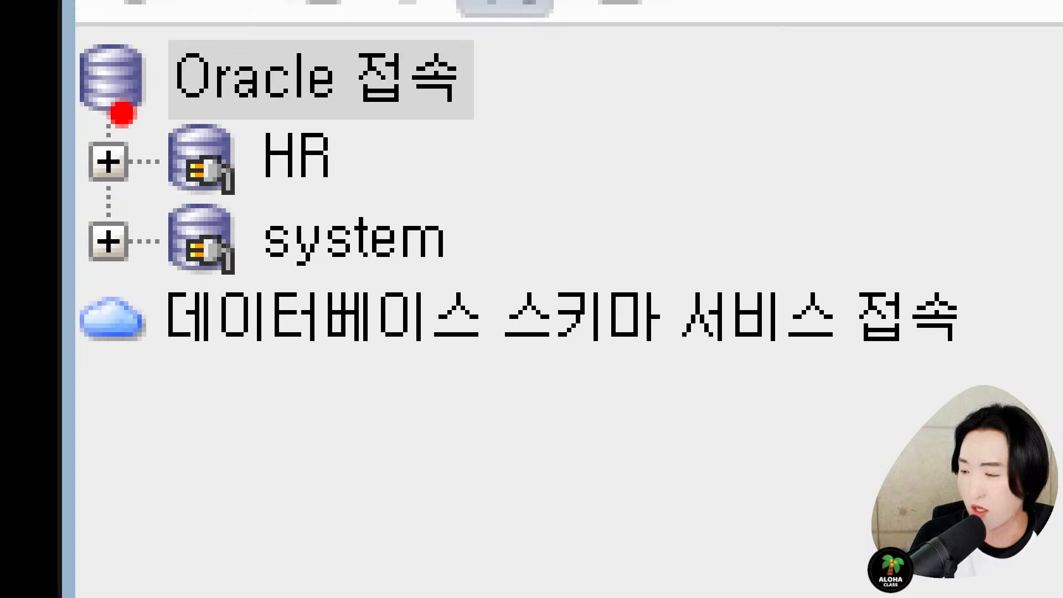
pyautogui.moveTo(64, 94); pyautogui.dragTo(471, 236)
pyautogui.press('Escape')
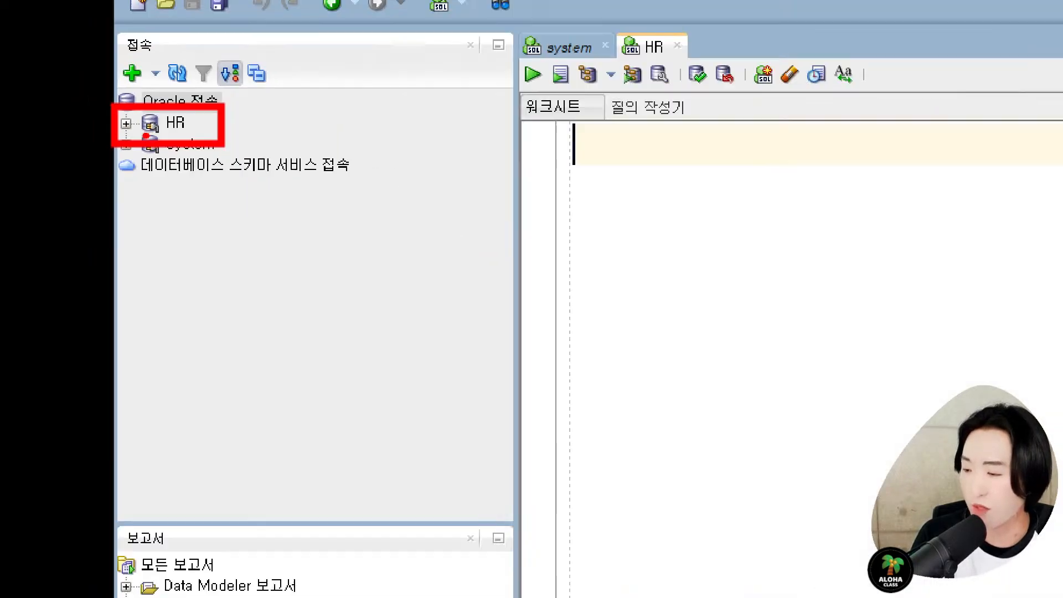
pyautogui.click(66, 116)
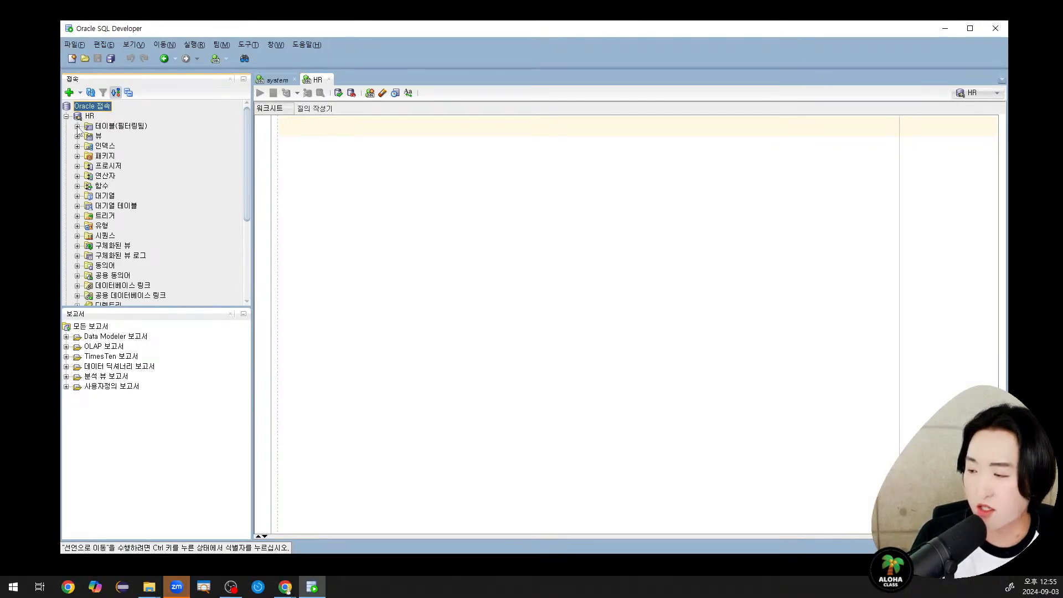
pyautogui.hotkey('ctrl', '1')
pyautogui.click(150, 122)
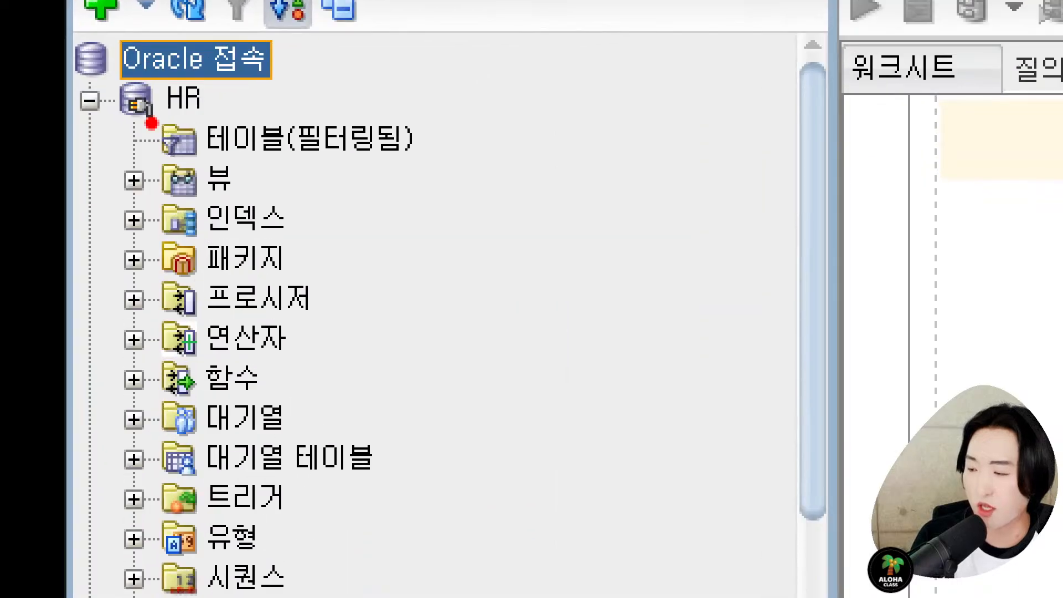
pyautogui.moveTo(150, 113); pyautogui.dragTo(463, 167)
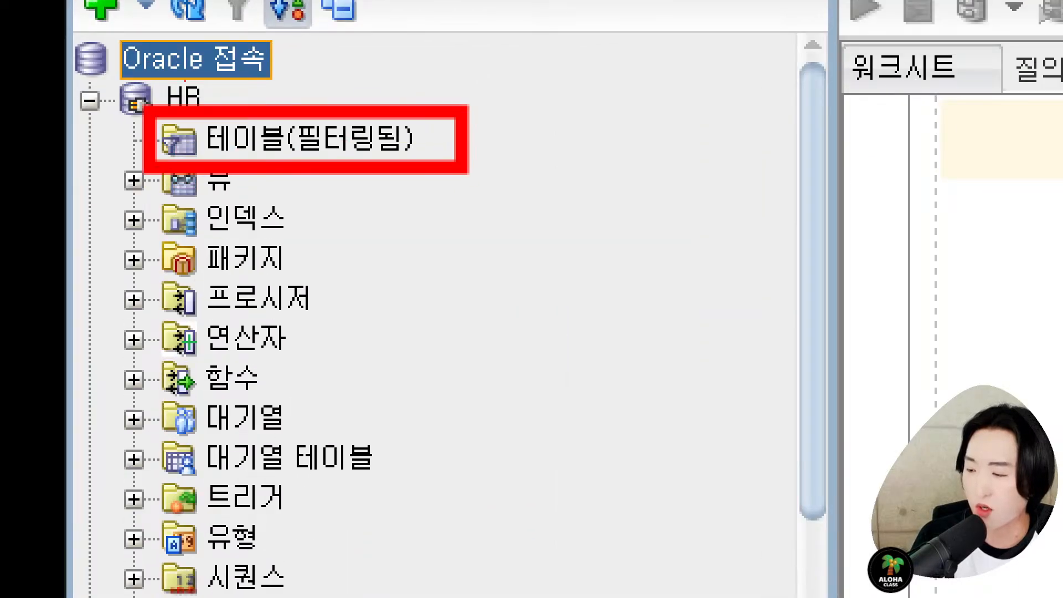
pyautogui.press('Escape')
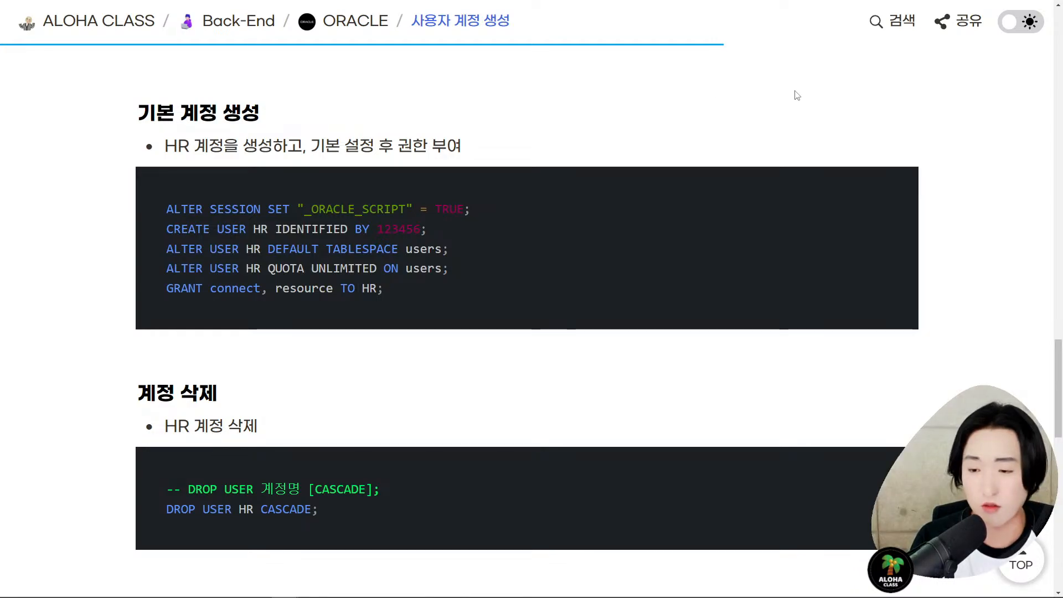
# - Leave full screen and go from the ORACLE overview to the SQL 기본 curriculum page
pyautogui.press('F11')
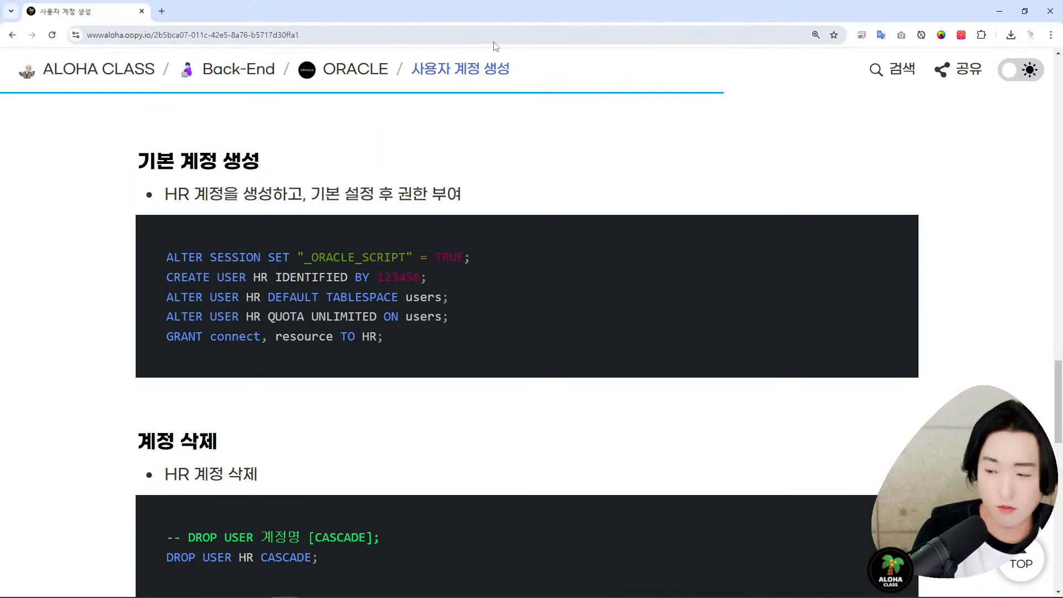
pyautogui.click(331, 74)
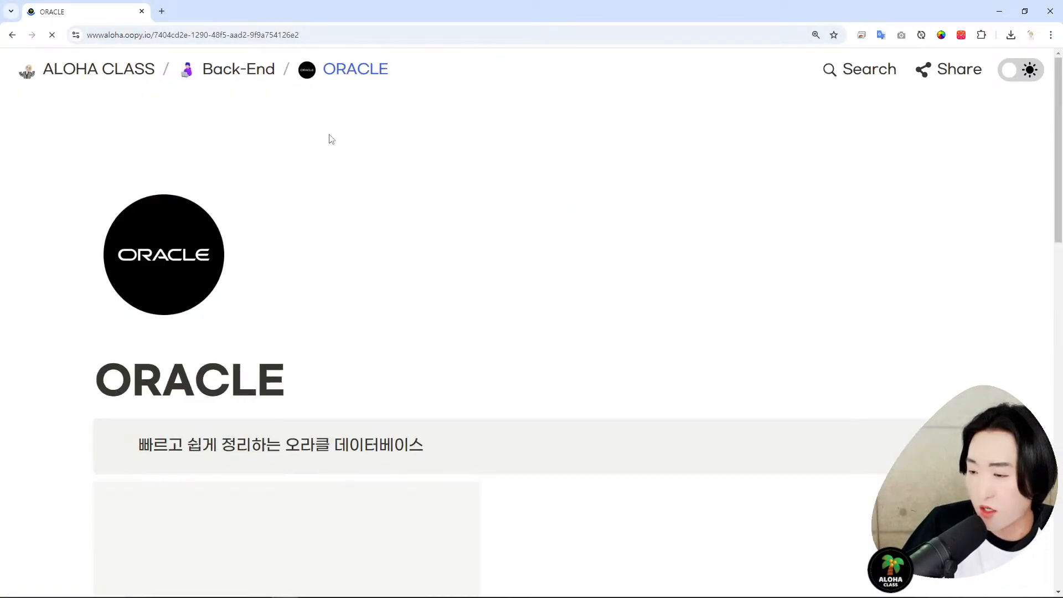
pyautogui.scroll(-3, 336, 133)
pyautogui.scroll(-1, 337, 133)
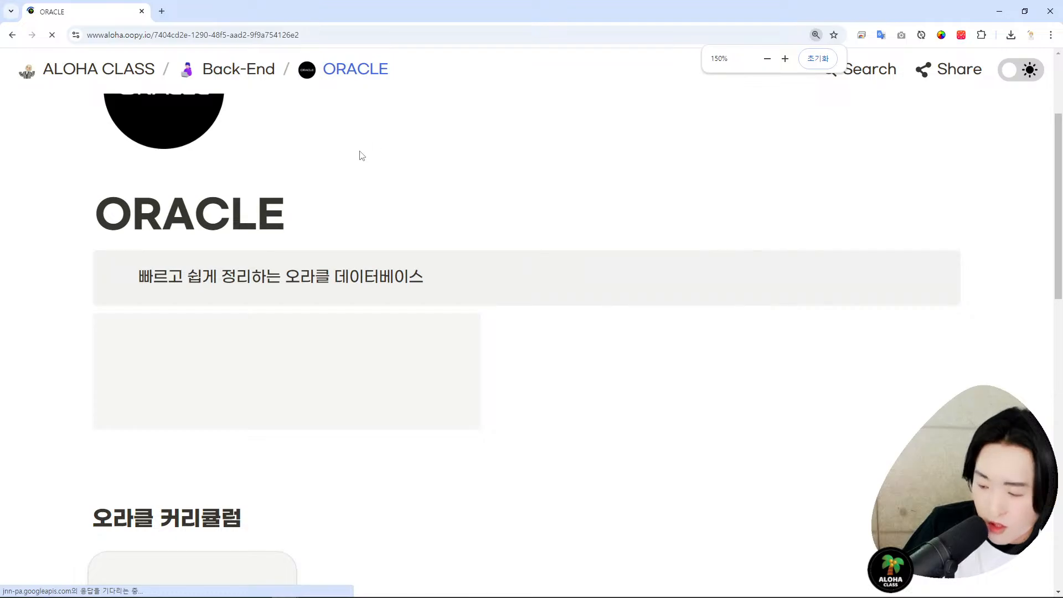
pyautogui.scroll(-5, 359, 155)
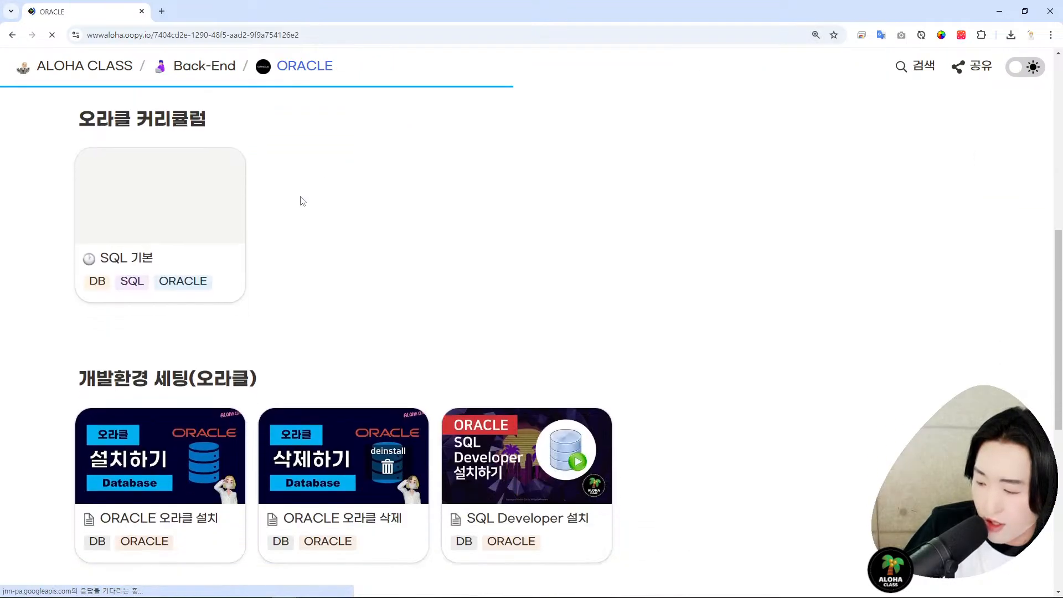
pyautogui.scroll(2, 198, 260)
pyautogui.scroll(-1, 198, 330)
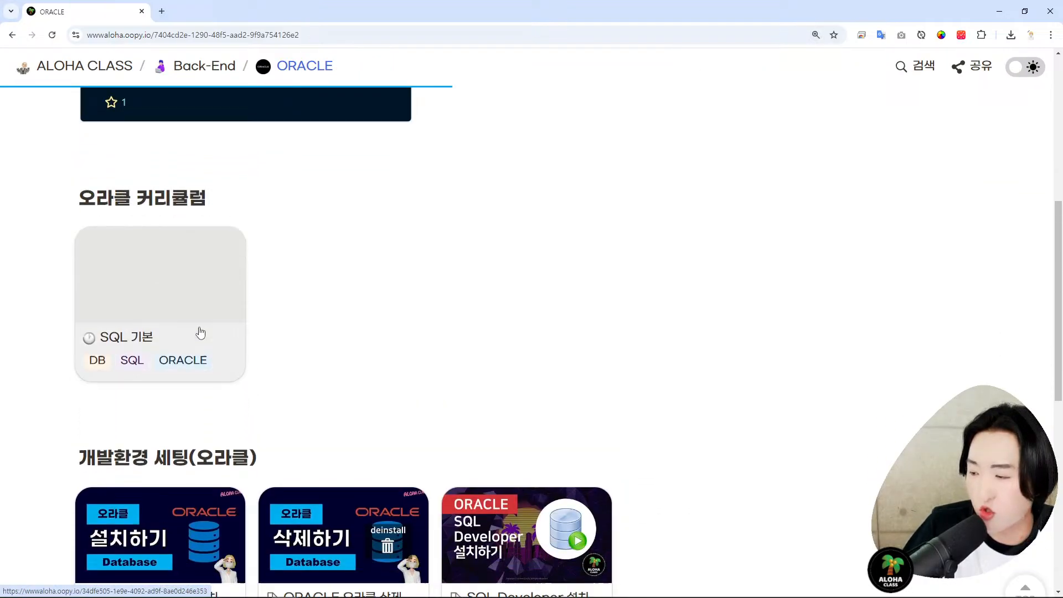
pyautogui.click(169, 291)
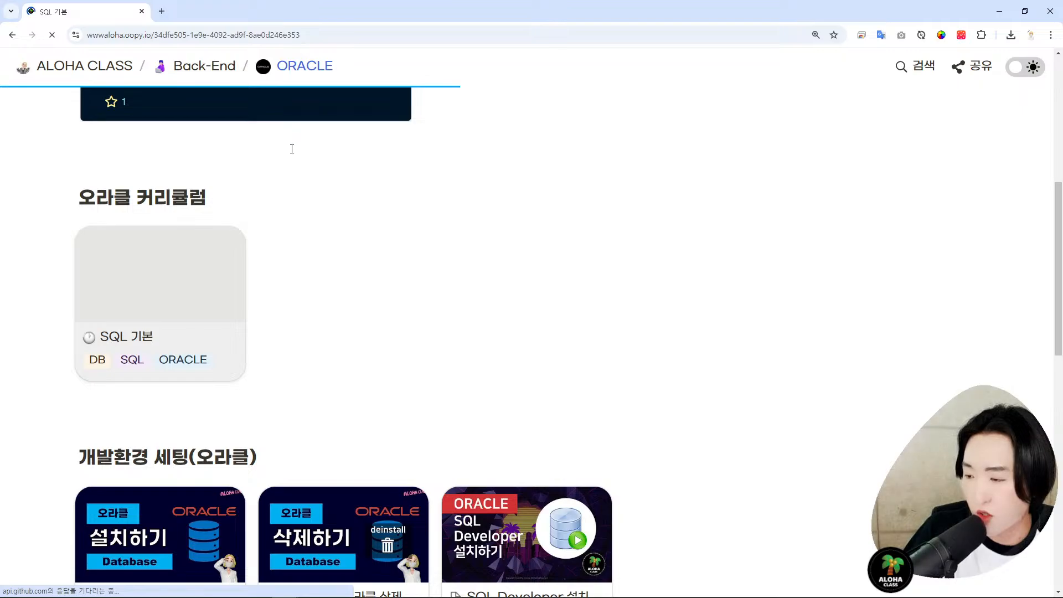
# - Zoom the page to 125%, open the 사용자 계정 생성 tutorial, and select its address
pyautogui.scroll(-2, 354, 154)
pyautogui.scroll(-3, 384, 147)
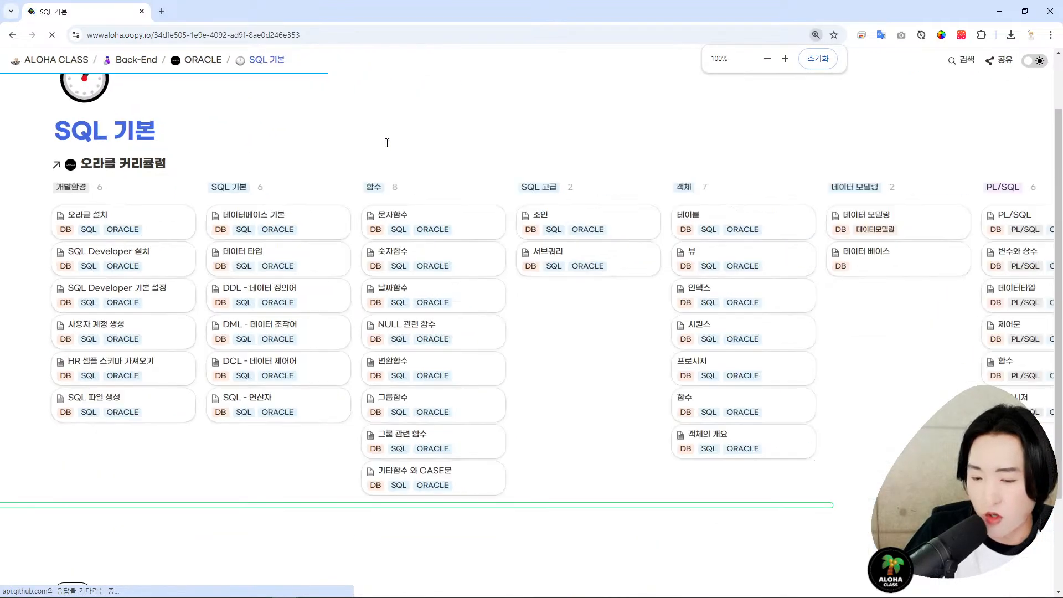
pyautogui.scroll(-1, 379, 510)
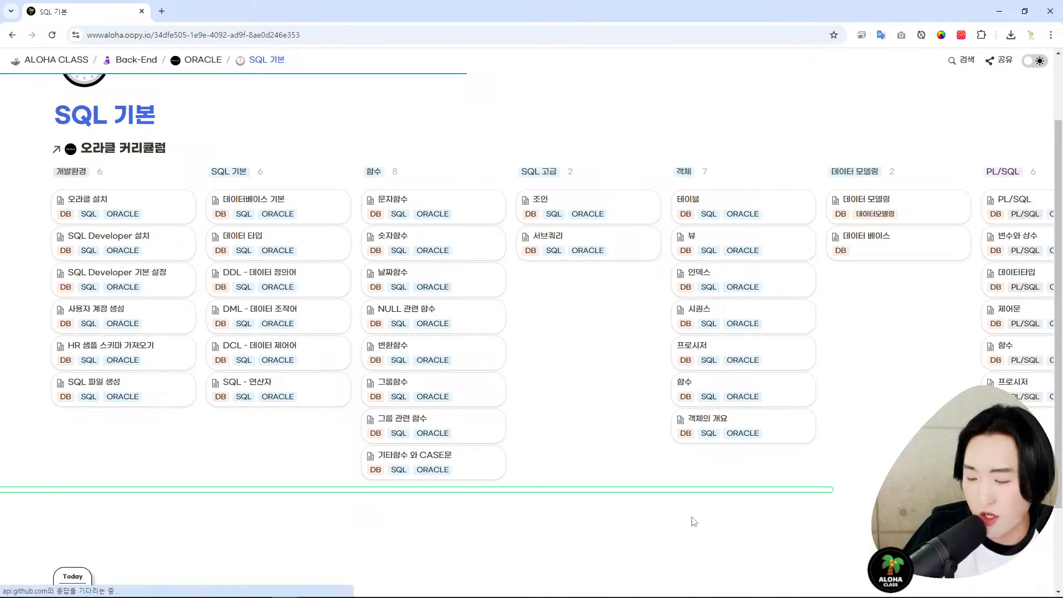
pyautogui.moveTo(688, 491); pyautogui.dragTo(572, 496)
pyautogui.hotkey('ctrl', '+')
pyautogui.hotkey('ctrl', '+')
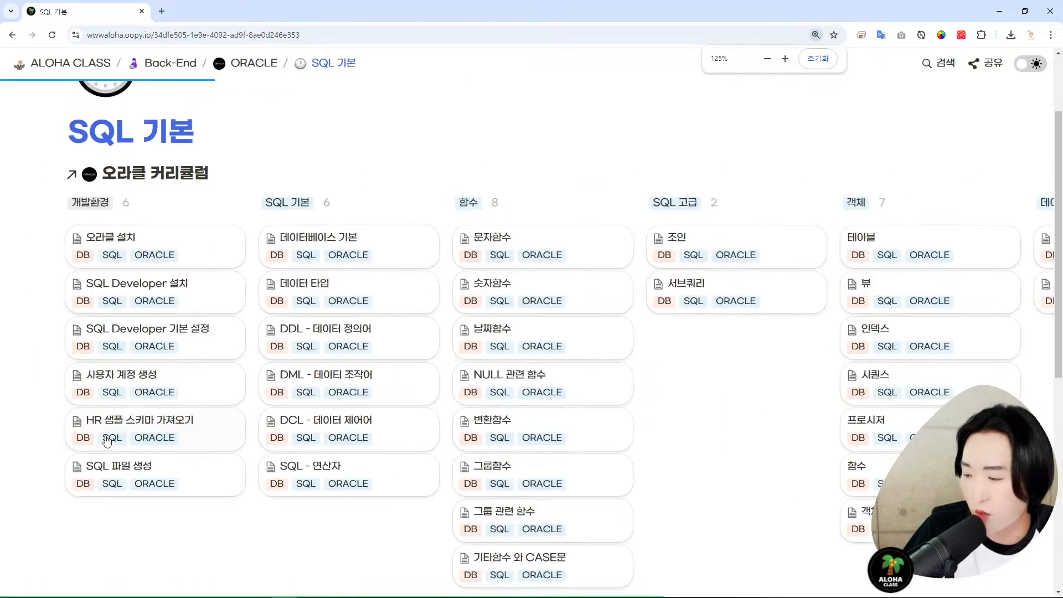
pyautogui.scroll(-1, 166, 333)
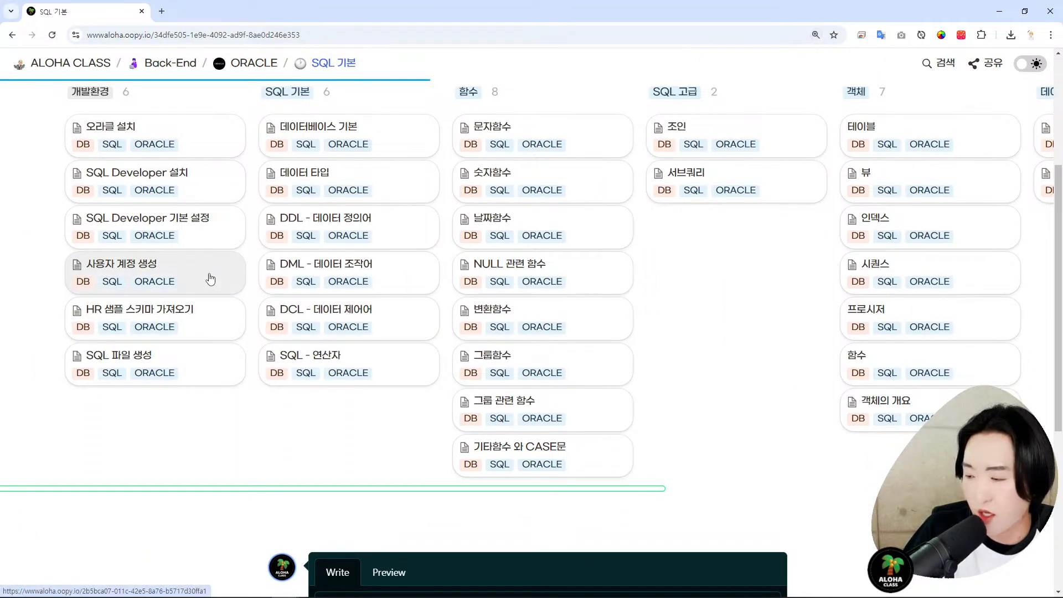
pyautogui.click(211, 279)
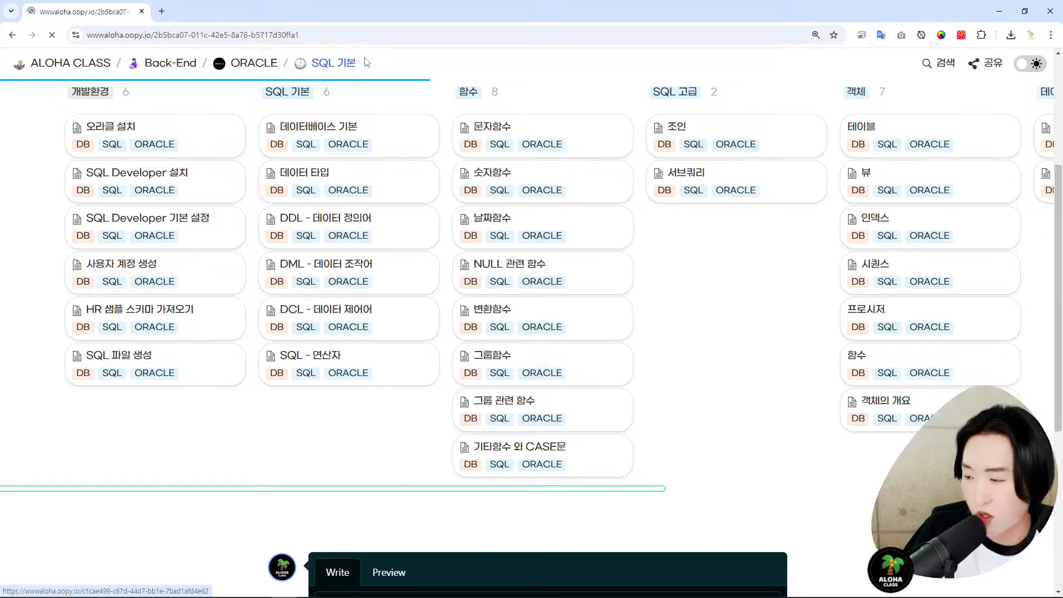
pyautogui.click(377, 38)
pyautogui.hotkey('ctrl', 'c')
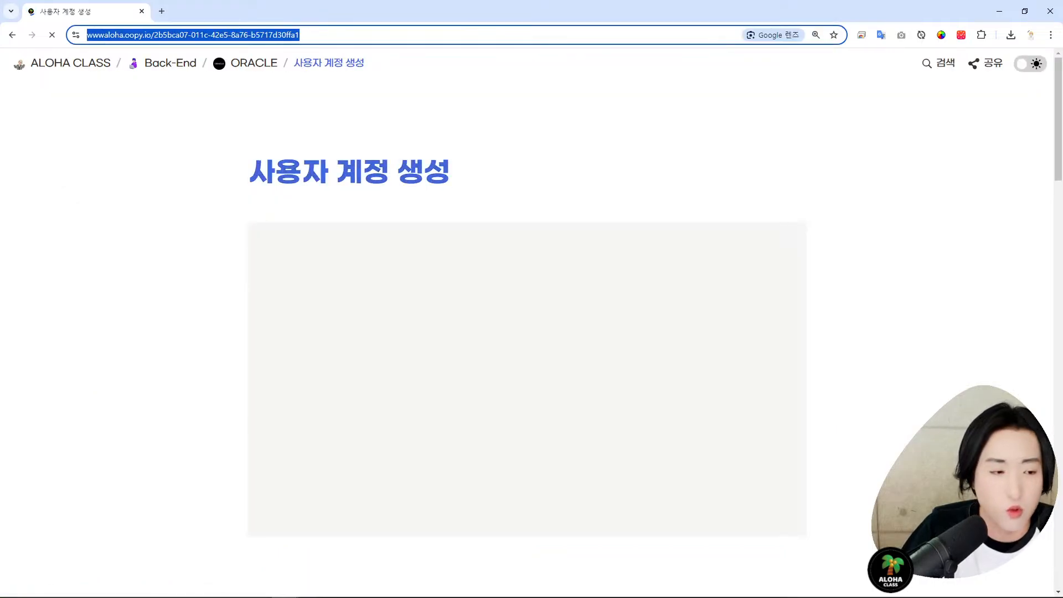
# - Paste and send the tutorial page link in the meeting chat, then close the chat
pyautogui.hotkey('alt', 'Tab')
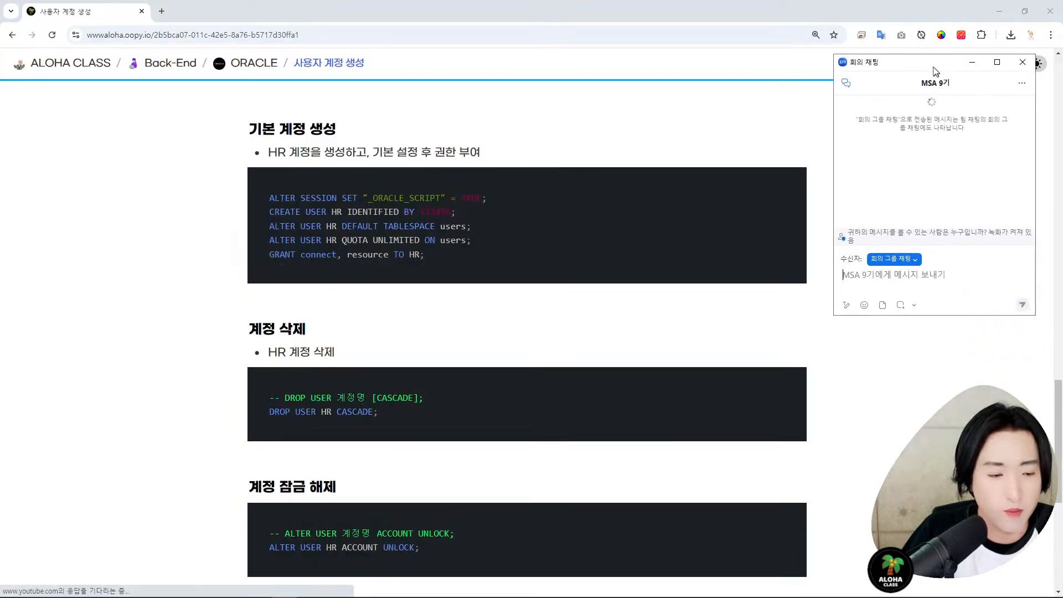
pyautogui.click(930, 286)
pyautogui.hotkey('ctrl', 'v')
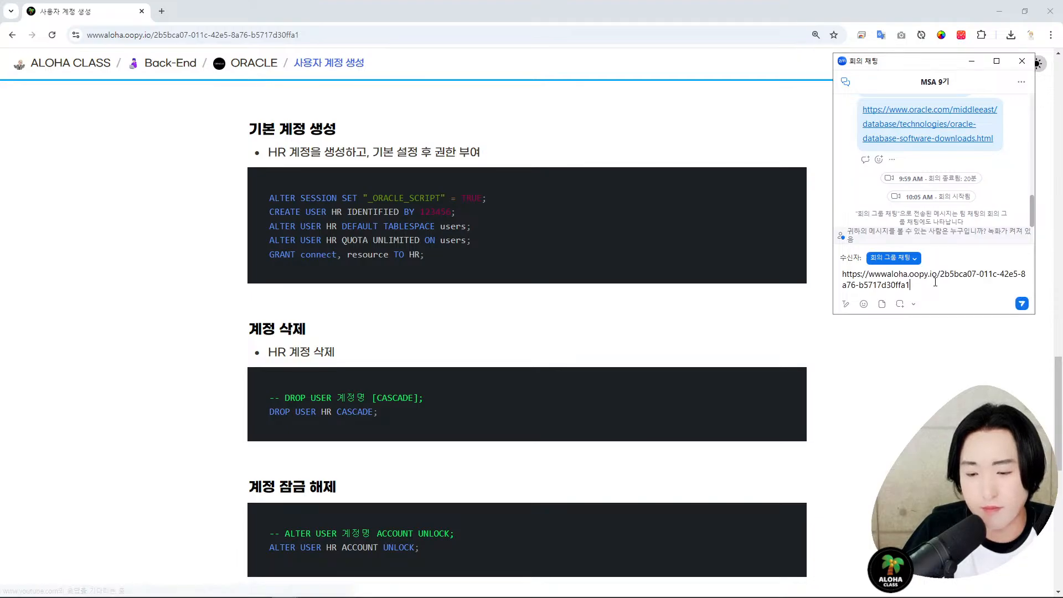
pyautogui.press('Return')
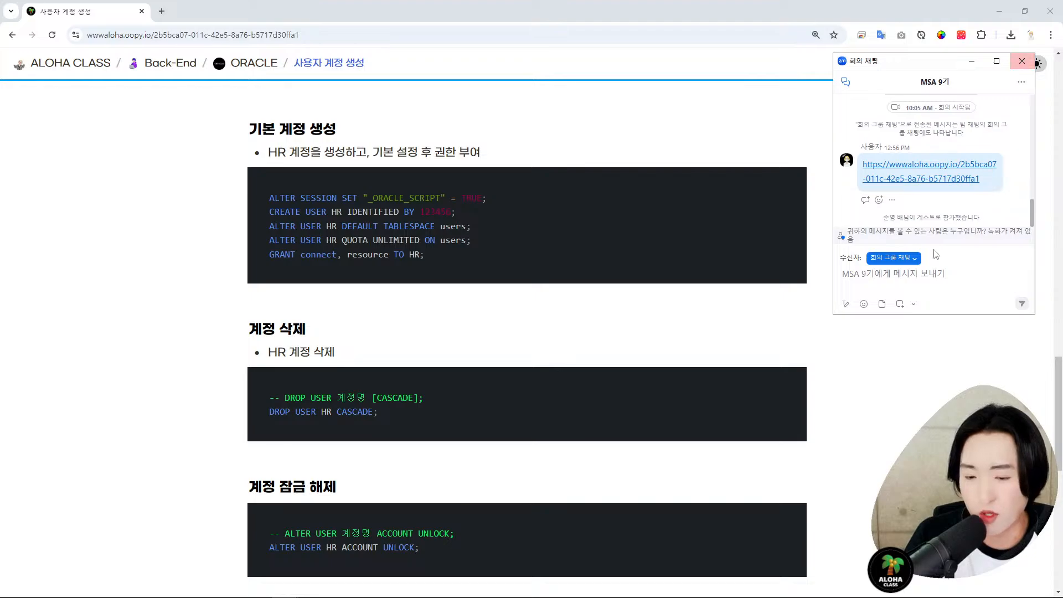
pyautogui.hotkey('ctrl', 'v')
pyautogui.press('Return')
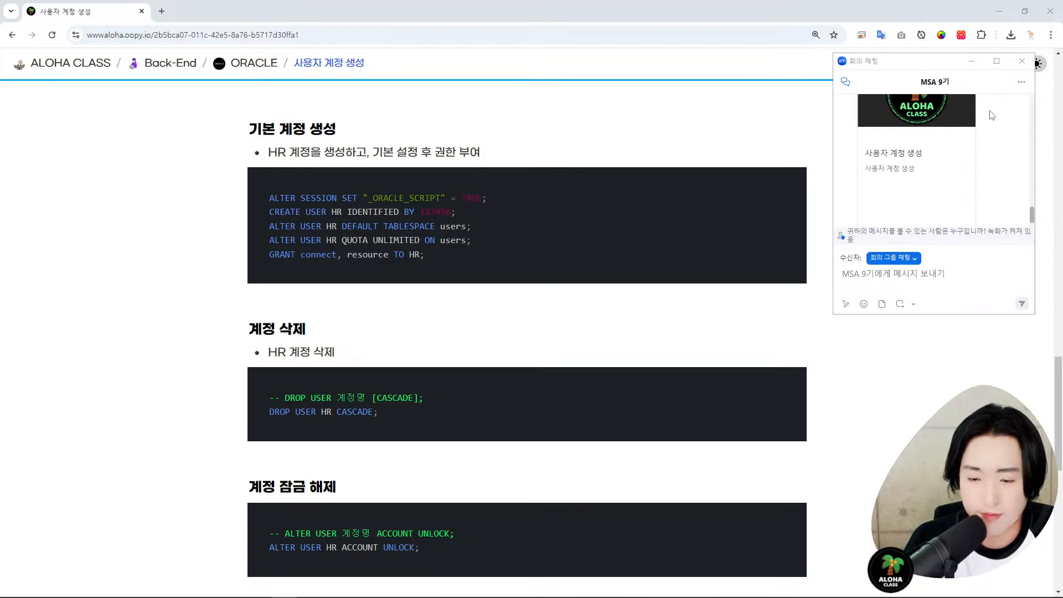
pyautogui.click(1021, 61)
# - Show the tutorial page full screen at 175%, then return to SQL Developer
pyautogui.scroll(-1, 910, 292)
pyautogui.scroll(-5, 909, 293)
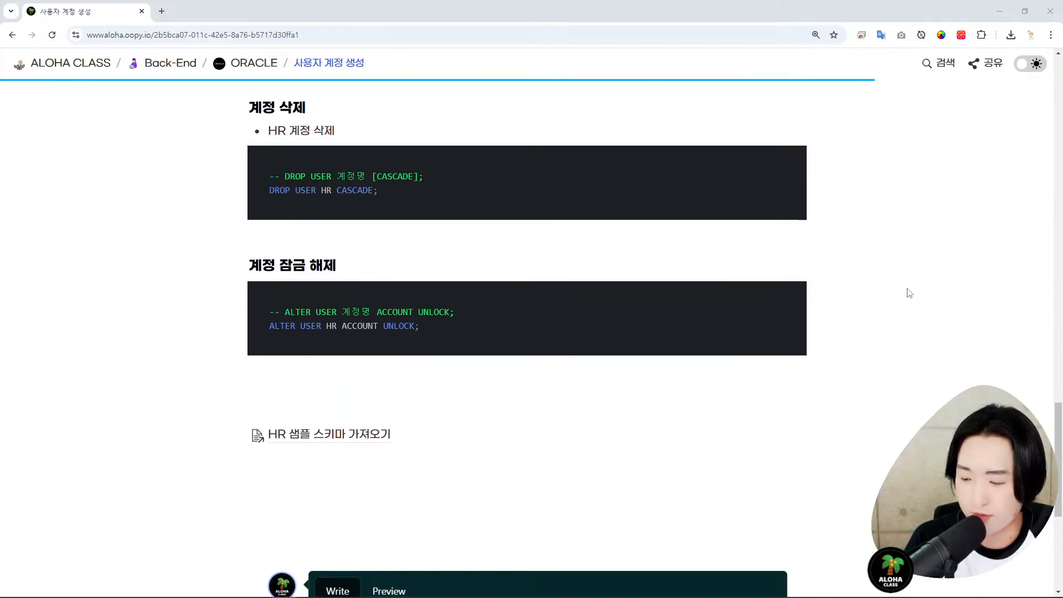
pyautogui.scroll(2, 910, 292)
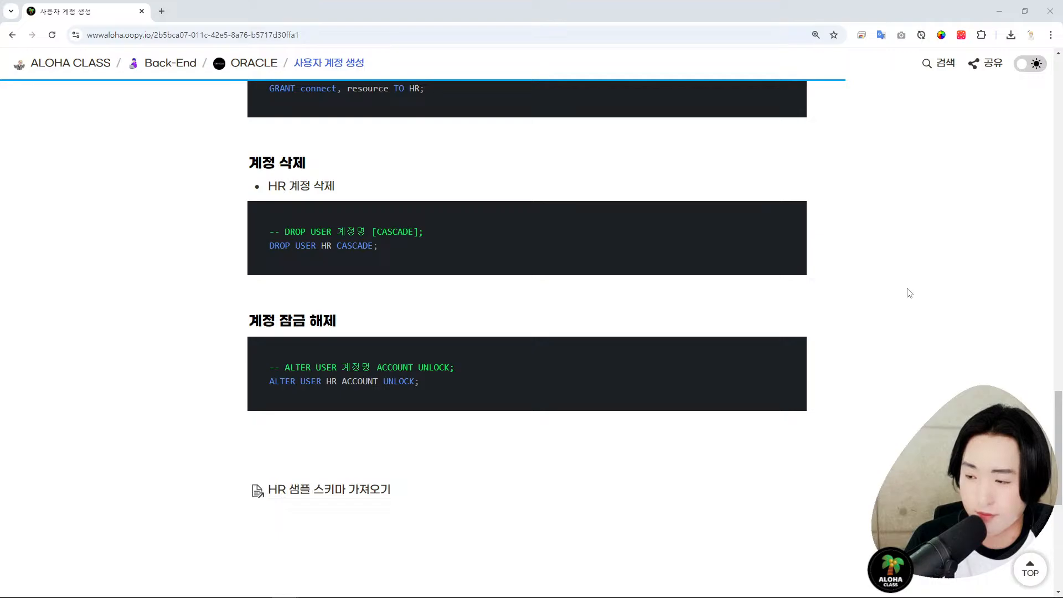
pyautogui.press('F11')
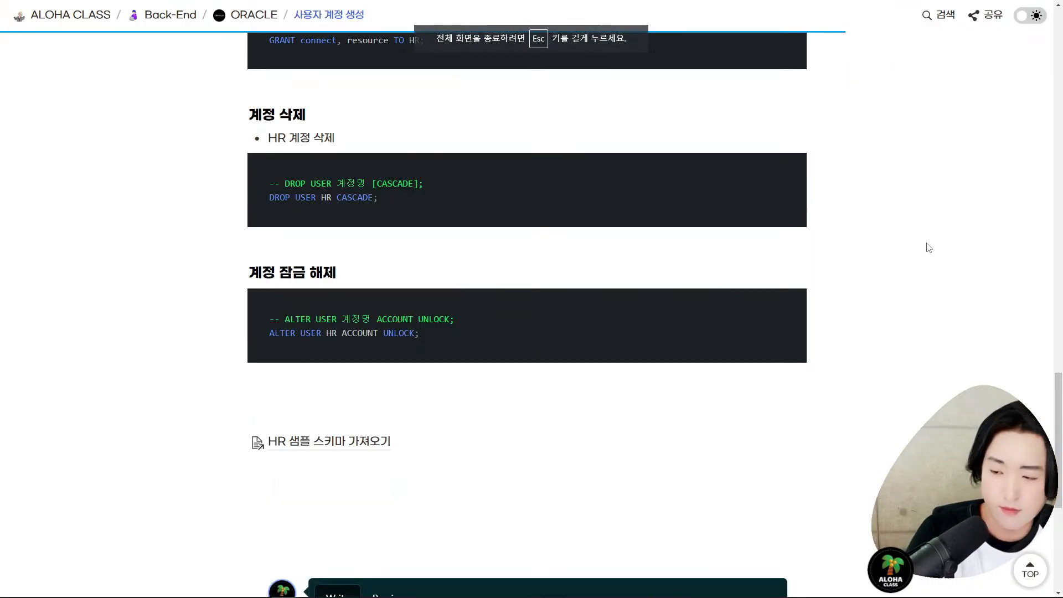
pyautogui.hotkey('ctrl', '+')
pyautogui.hotkey('ctrl', '+')
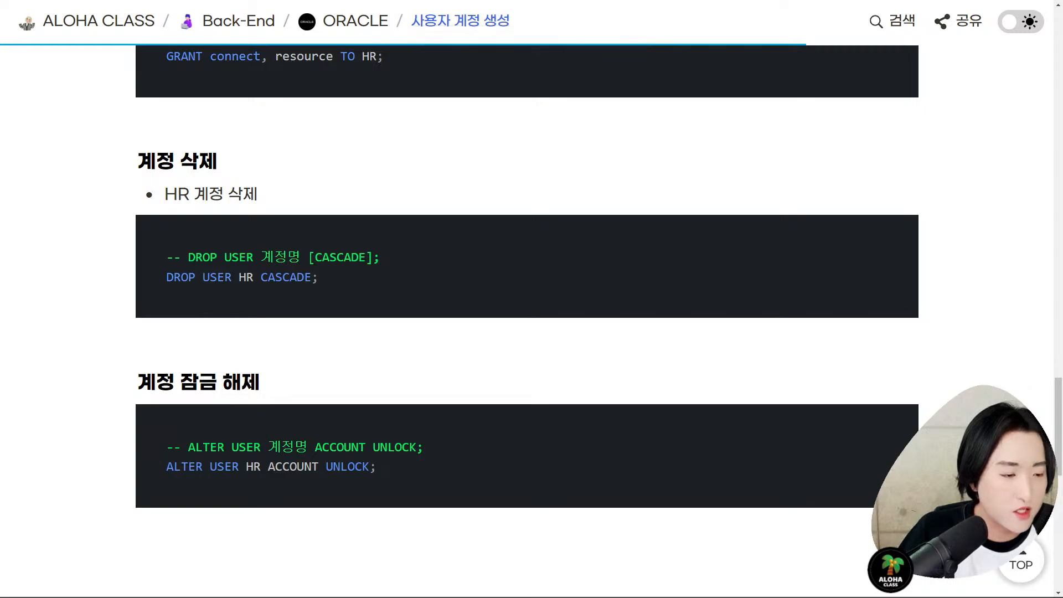
pyautogui.hotkey('alt', 'Tab')
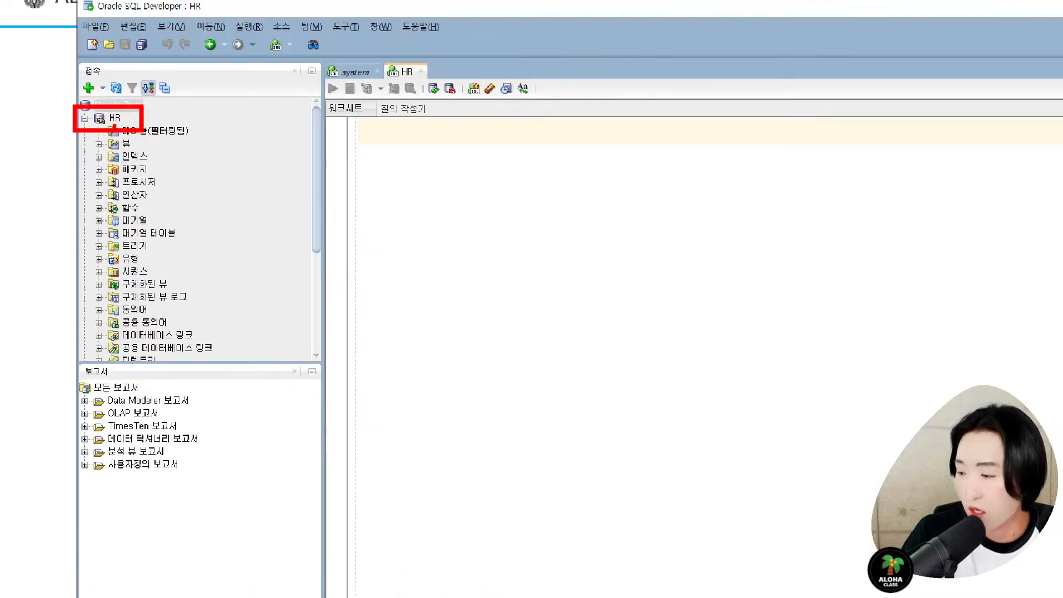
# - Collapse HR, disconnect the system connection (접속 해제), and reconnect HR (재접속)
pyautogui.click(98, 125)
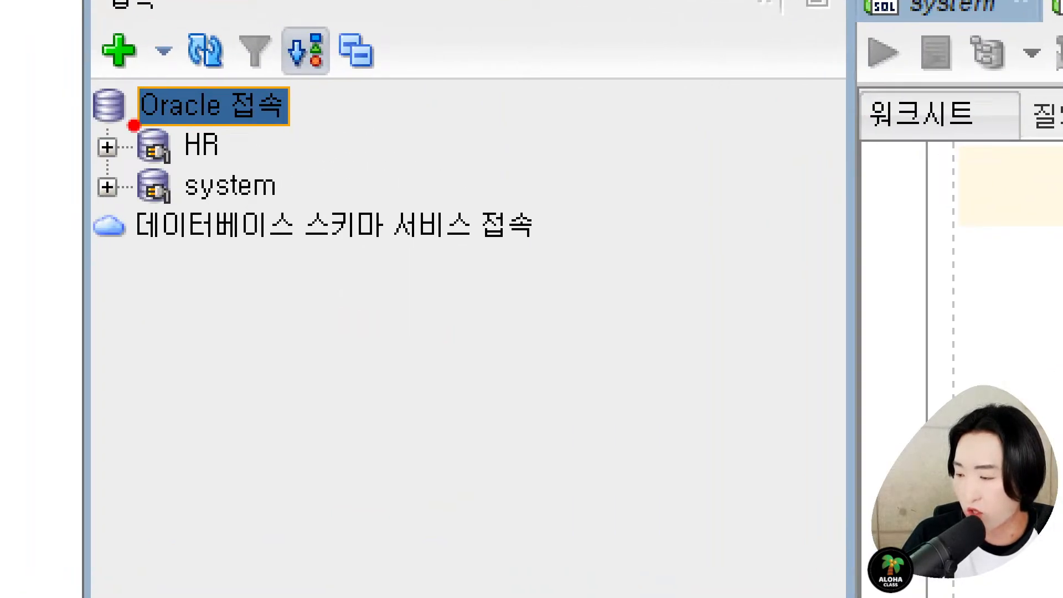
pyautogui.moveTo(141, 135)
pyautogui.mouseDown()
pyautogui.moveTo(151, 155)
pyautogui.moveTo(180, 171)
pyautogui.mouseUp()
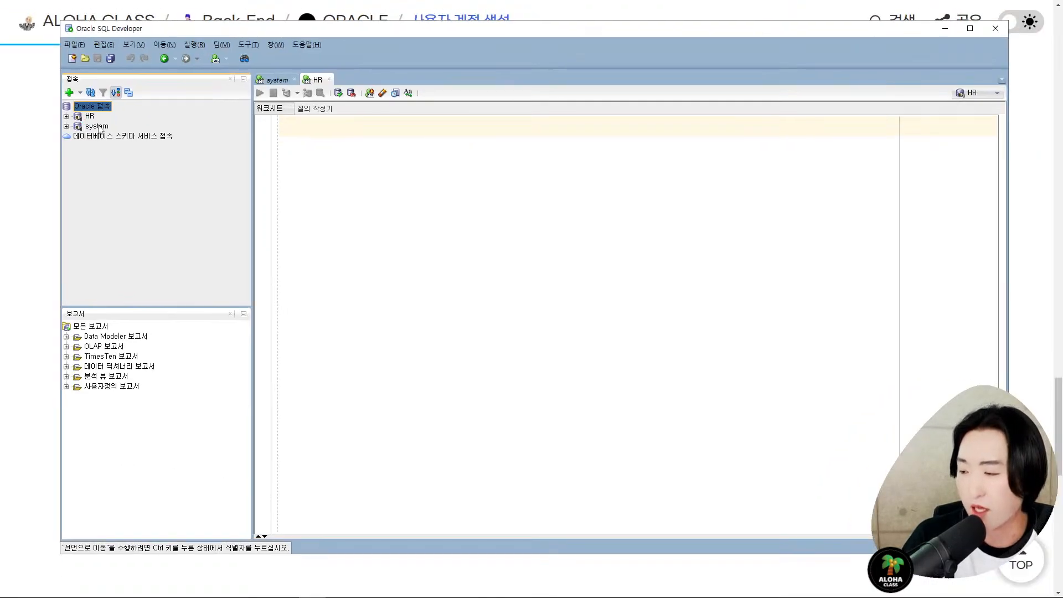
pyautogui.click(97, 126)
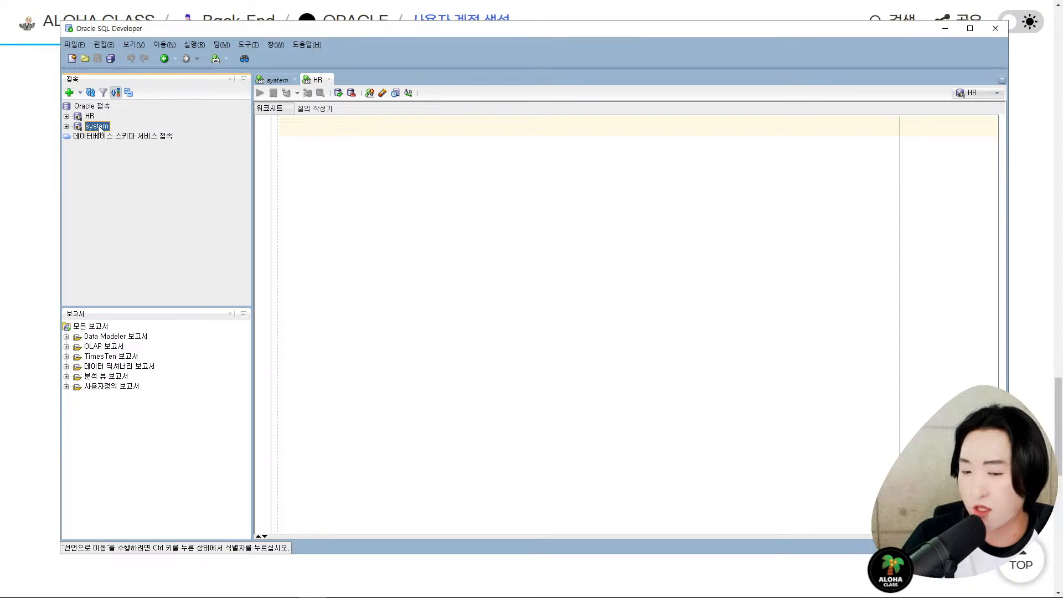
pyautogui.rightClick(97, 128)
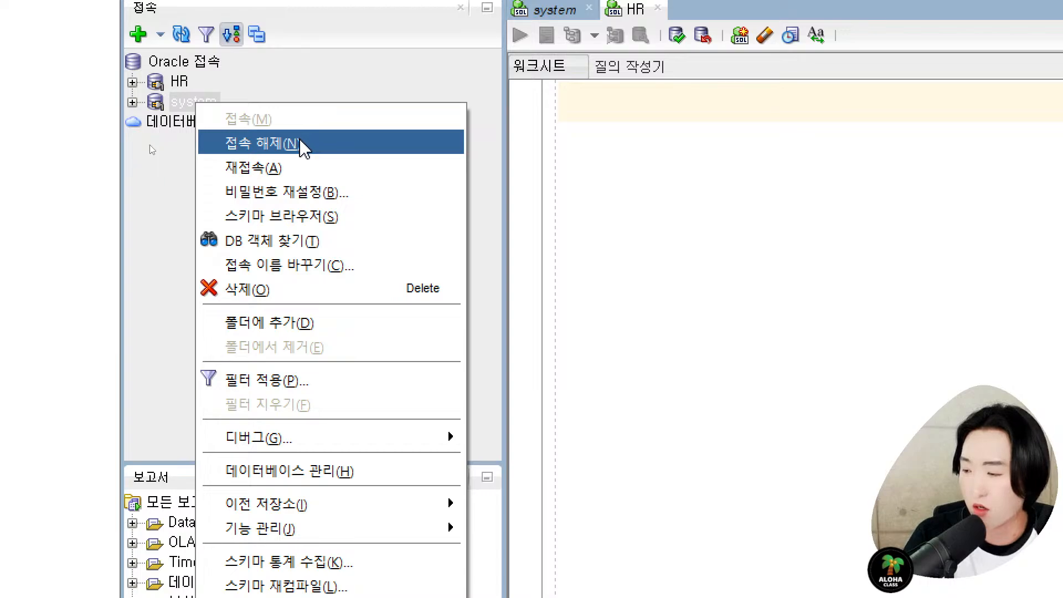
pyautogui.click(313, 146)
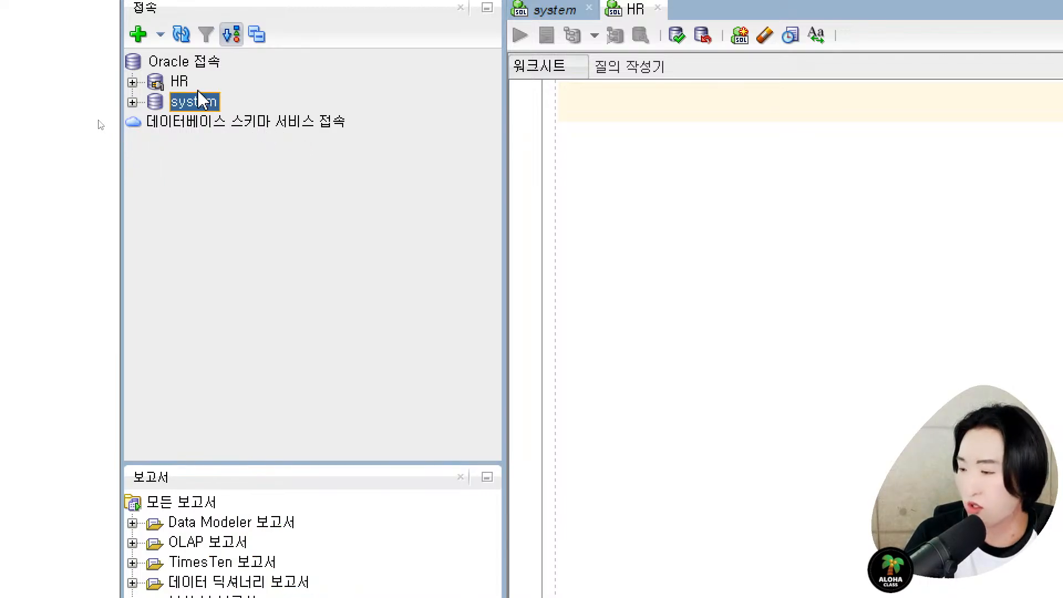
pyautogui.rightClick(186, 87)
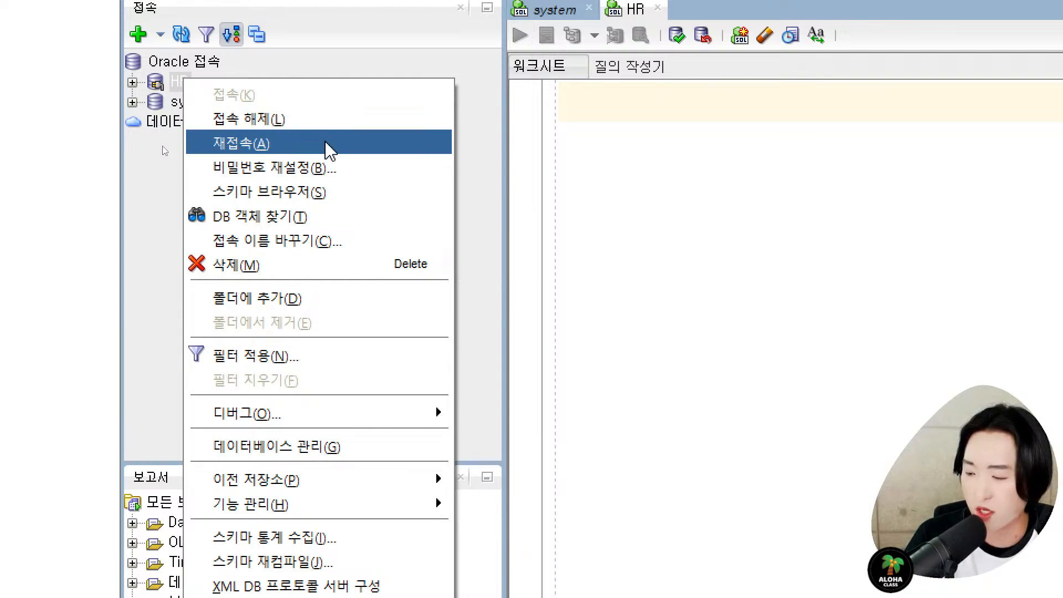
pyautogui.click(330, 119)
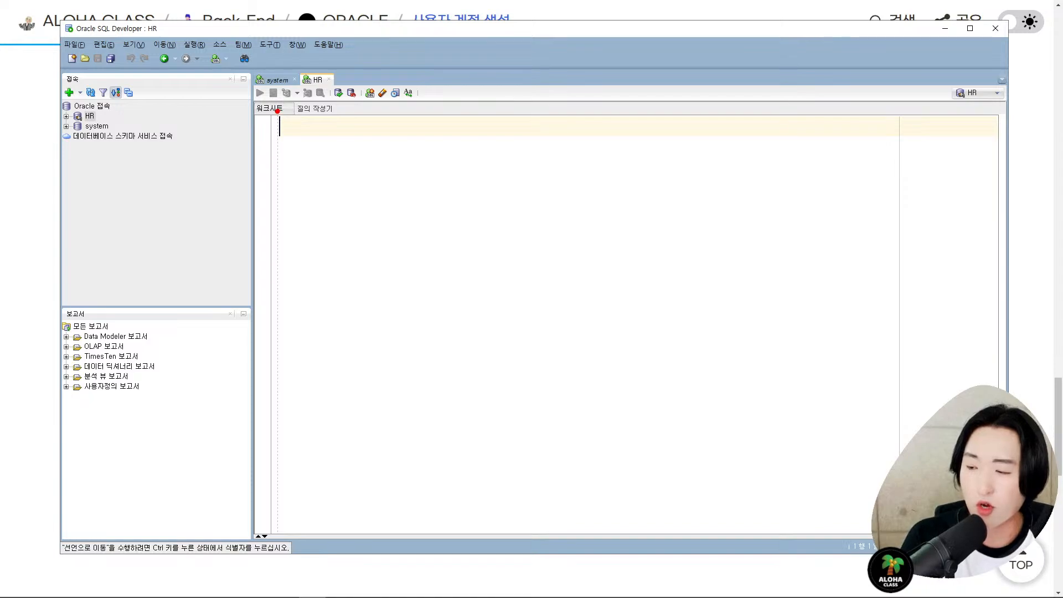
pyautogui.moveTo(276, 114); pyautogui.dragTo(677, 345)
pyautogui.moveTo(419, 177)
pyautogui.mouseDown()
pyautogui.moveTo(422, 261)
pyautogui.moveTo(419, 226)
pyautogui.mouseUp()
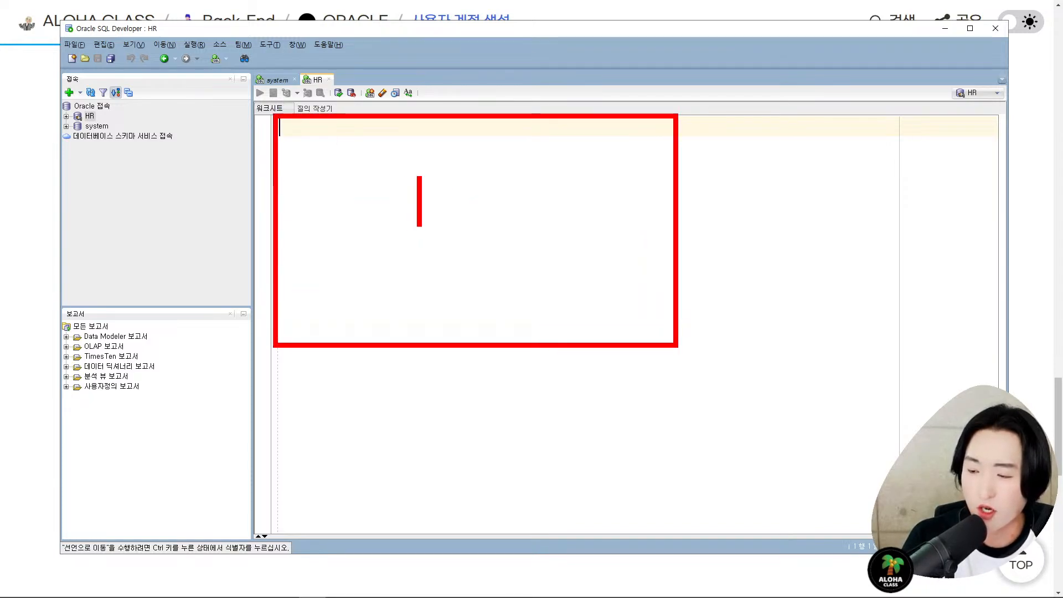
pyautogui.write('S')
pyautogui.hotkey('ctrl', 'z')
pyautogui.write('t')
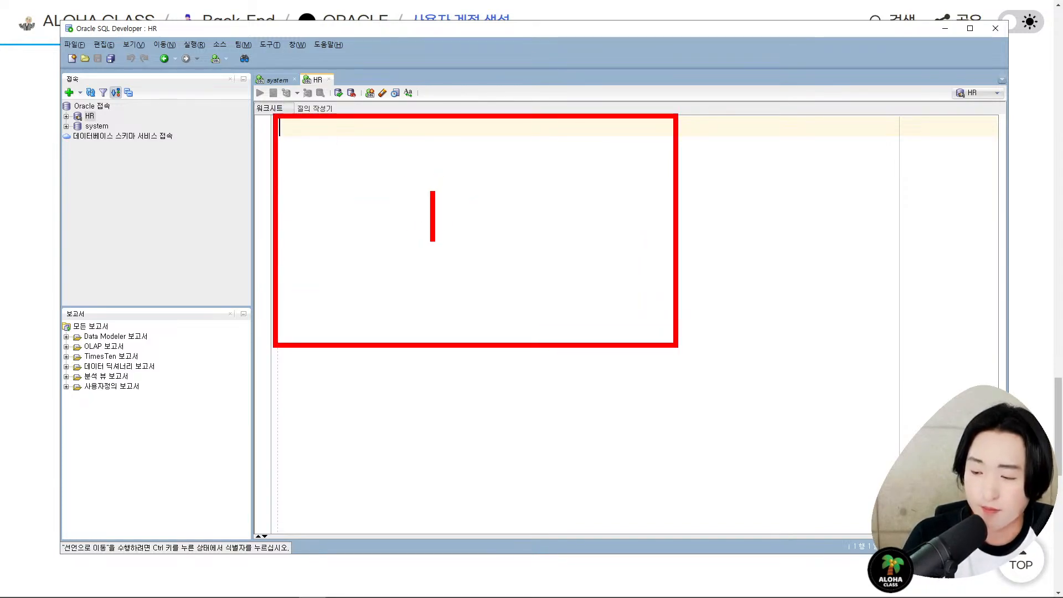
pyautogui.write('SQL')
pyautogui.press('Escape')
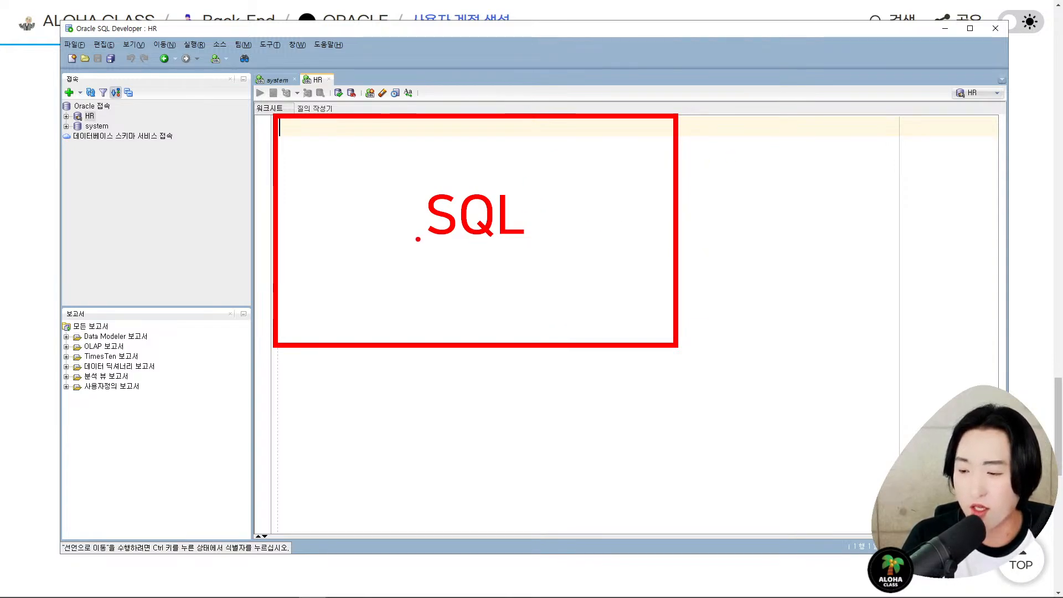
pyautogui.moveTo(417, 238); pyautogui.dragTo(551, 258)
pyautogui.moveTo(576, 253); pyautogui.dragTo(555, 276)
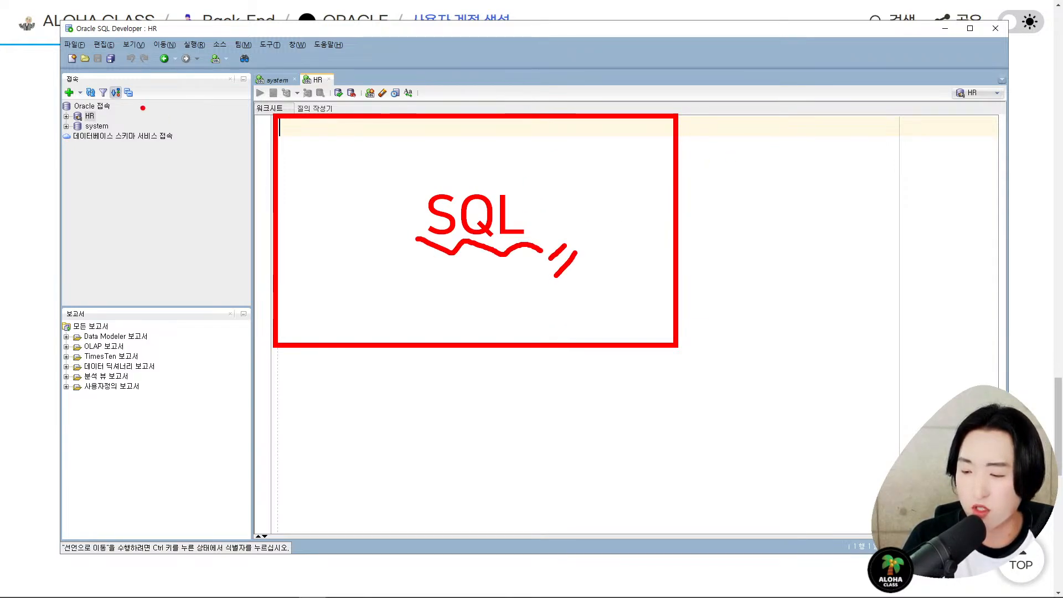
pyautogui.moveTo(131, 116); pyautogui.dragTo(238, 116)
pyautogui.press('b')
pyautogui.moveTo(138, 134); pyautogui.dragTo(216, 134)
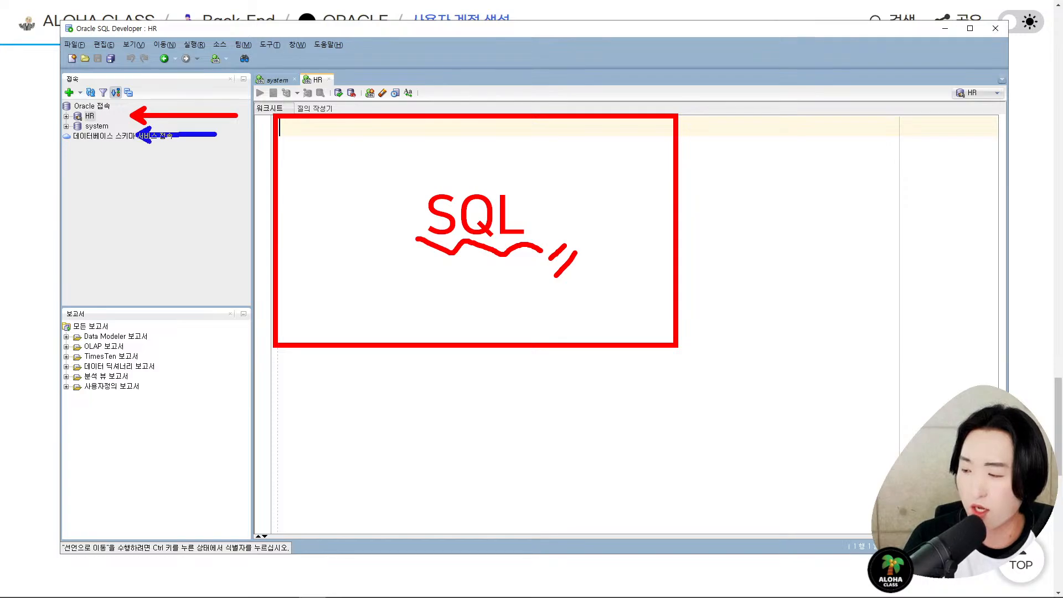
pyautogui.press('Escape')
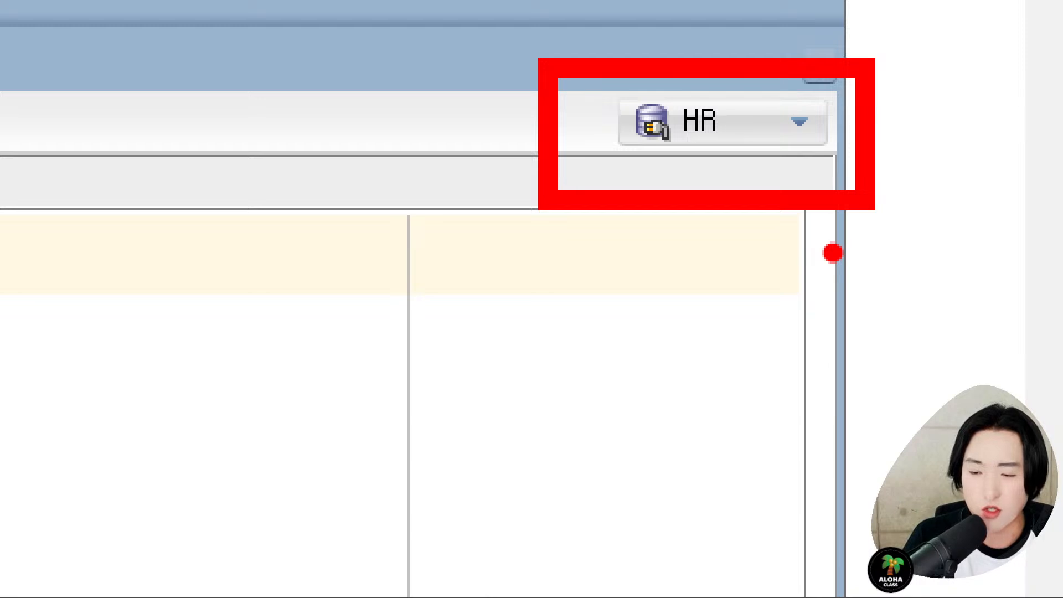
pyautogui.moveTo(692, 215); pyautogui.dragTo(688, 489)
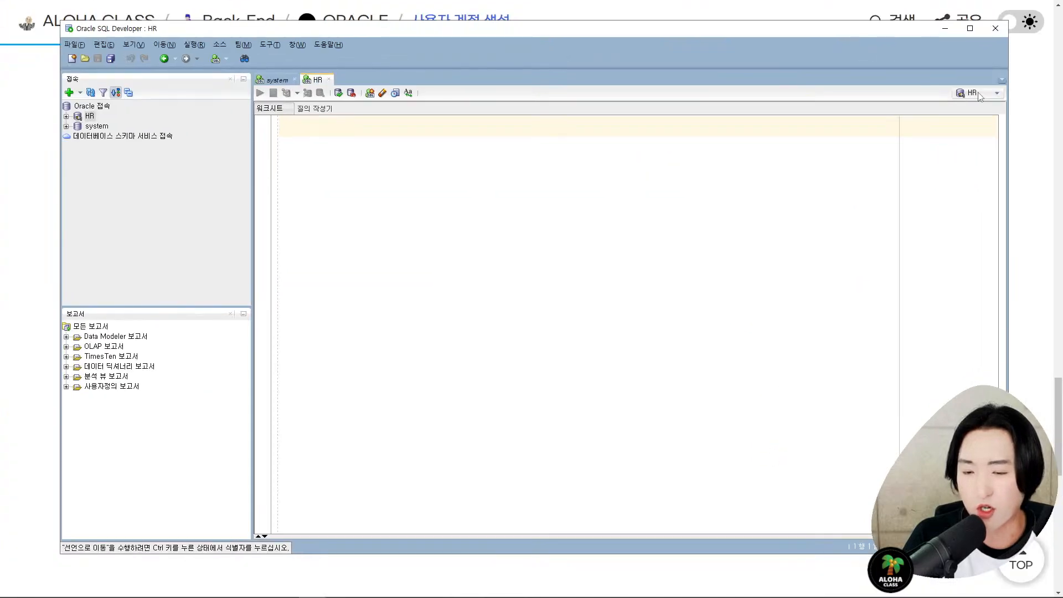
pyautogui.click(980, 94)
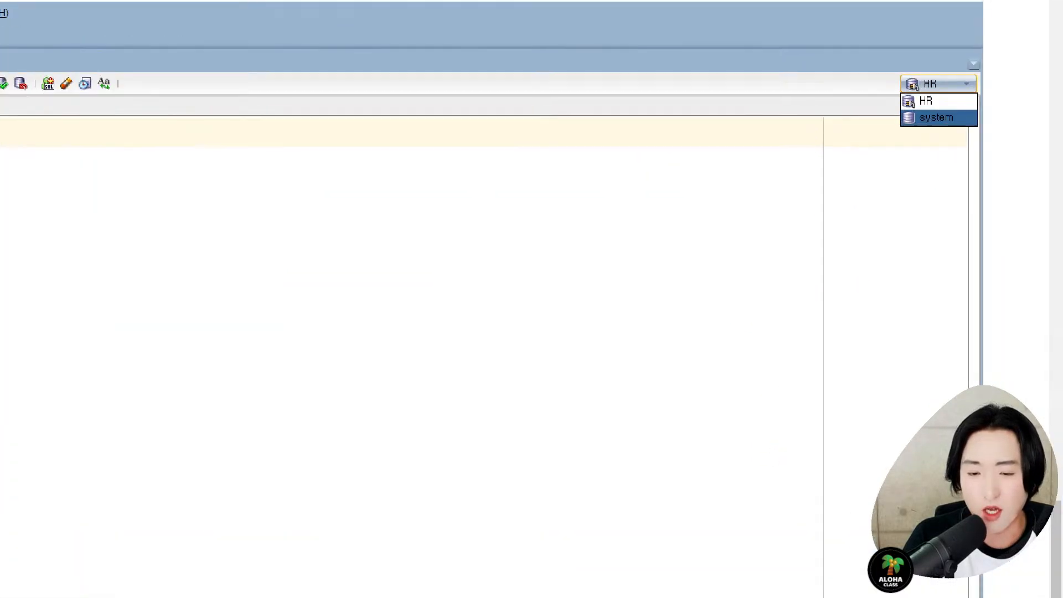
pyautogui.moveTo(600, 185); pyautogui.dragTo(420, 172)
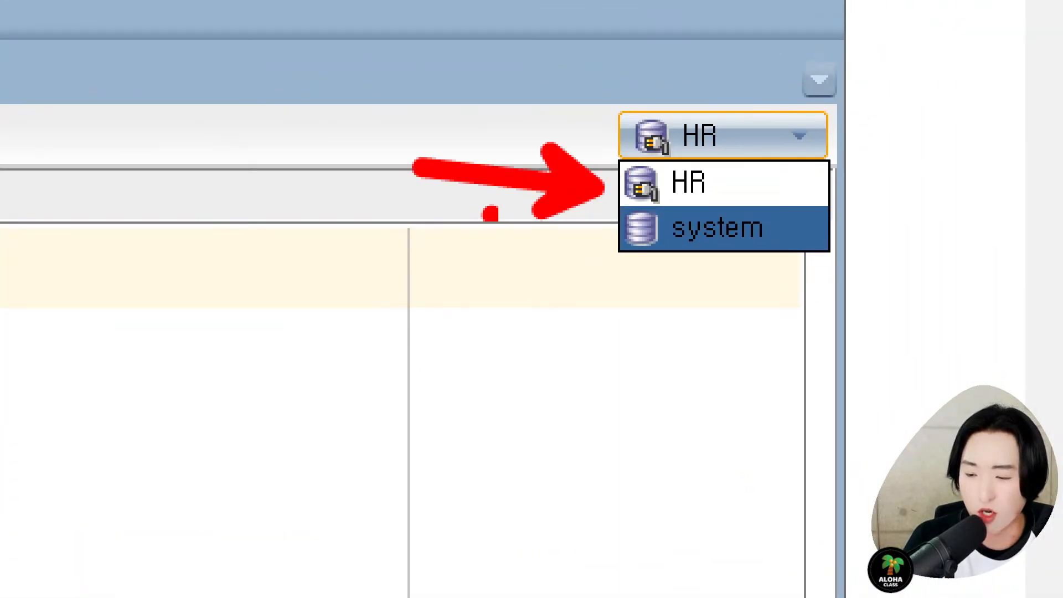
pyautogui.moveTo(606, 236); pyautogui.dragTo(429, 270)
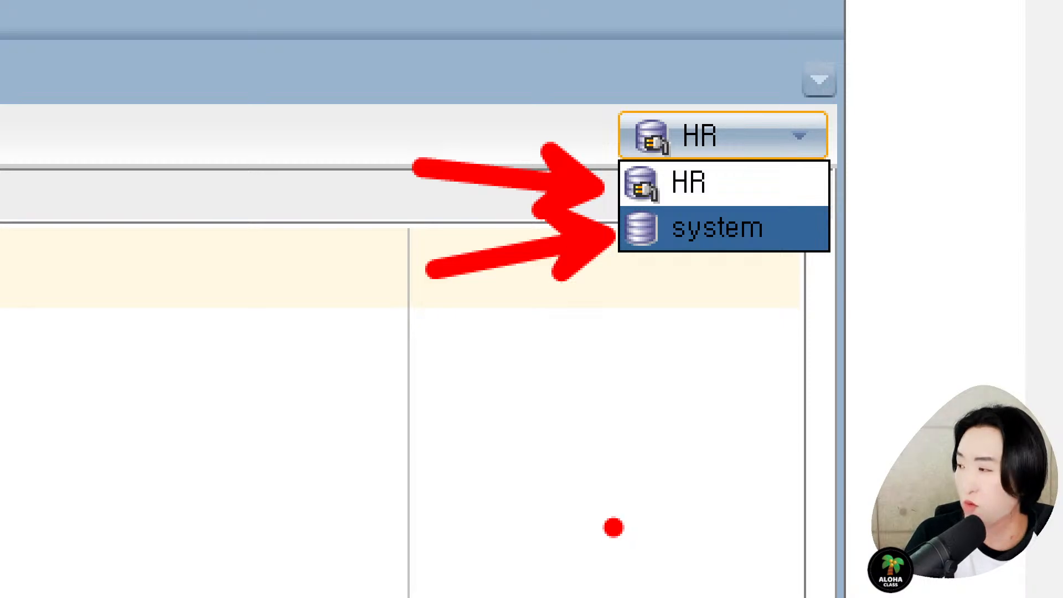
pyautogui.press('Escape')
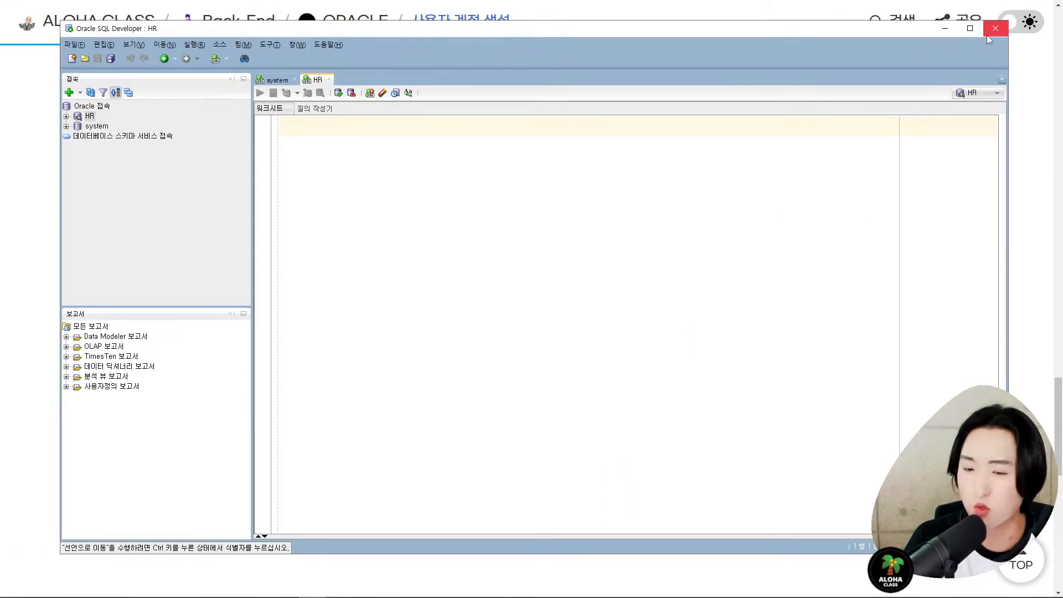
pyautogui.click(945, 29)
pyautogui.scroll(-5, 888, 214)
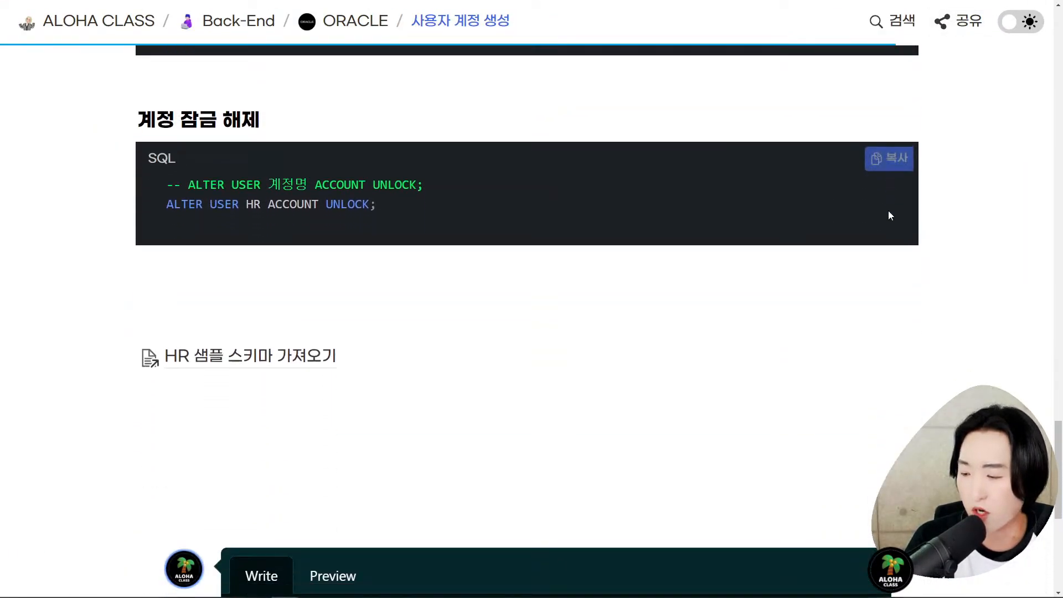
pyautogui.scroll(7, 889, 213)
pyautogui.scroll(2, 889, 213)
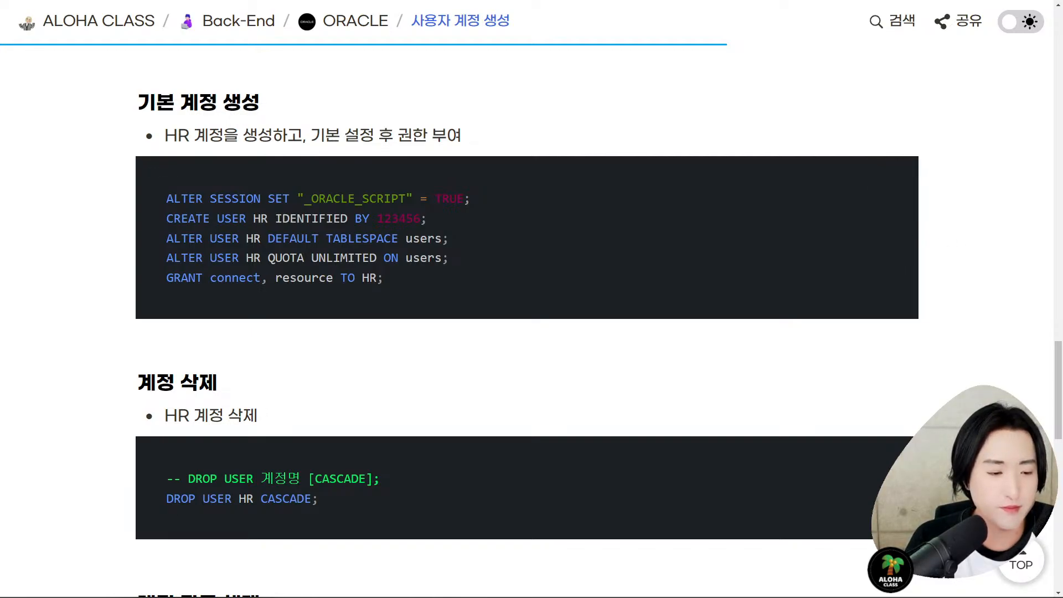
pyautogui.hotkey('alt', 'Tab')
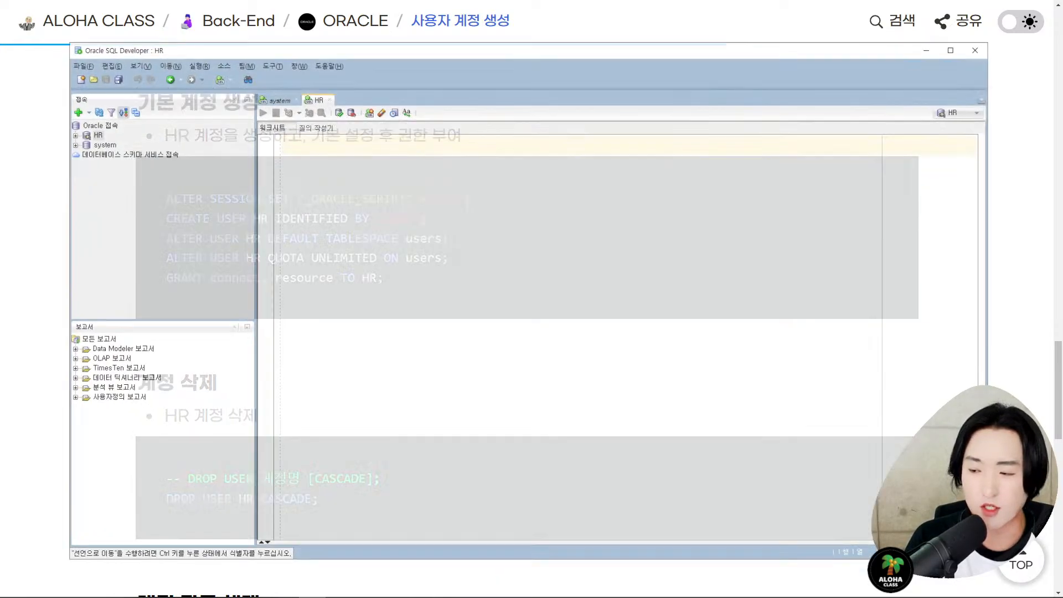
pyautogui.hotkey('alt', 'Tab')
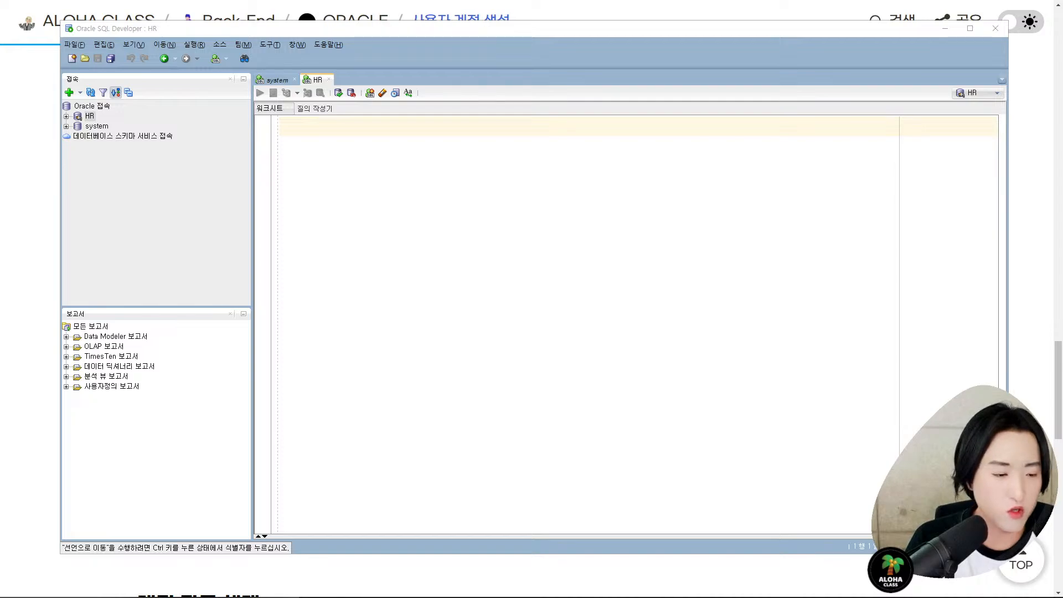